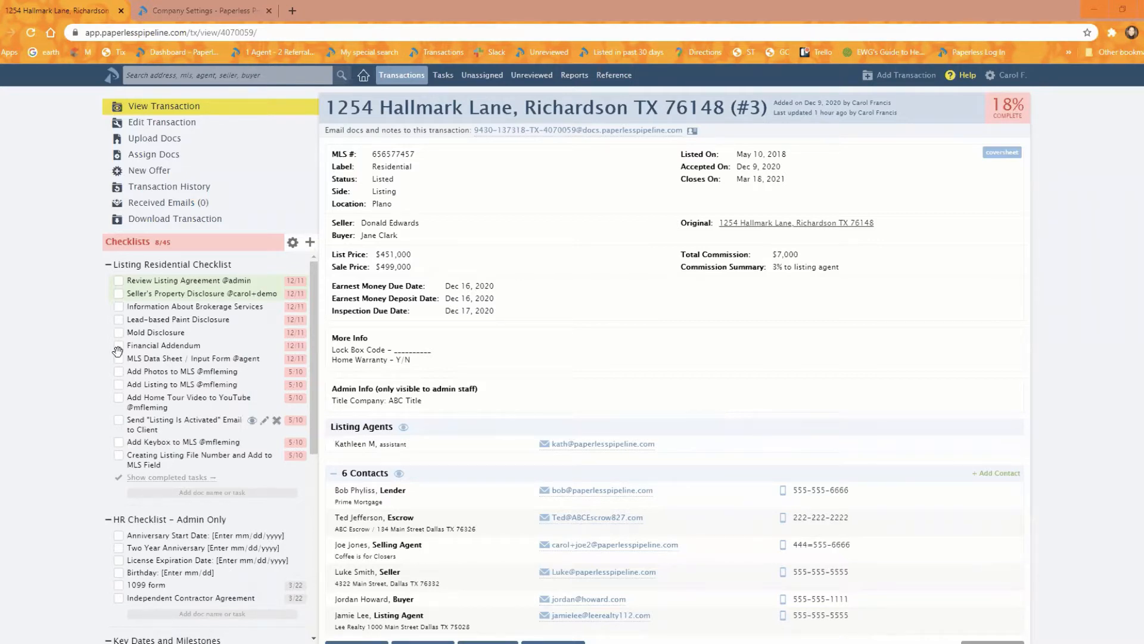
# - Open the Tasks page in a new tab to view overdue and upcoming tasks, then return to the transaction
pyautogui.rightClick(447, 85)
pyautogui.click(468, 86)
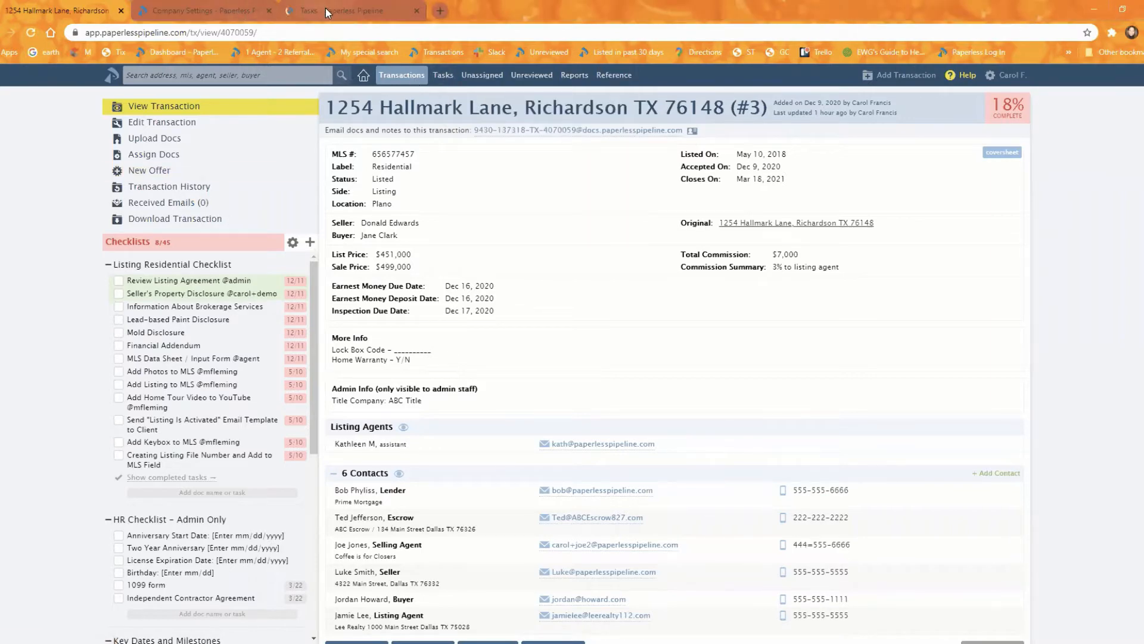
pyautogui.click(325, 9)
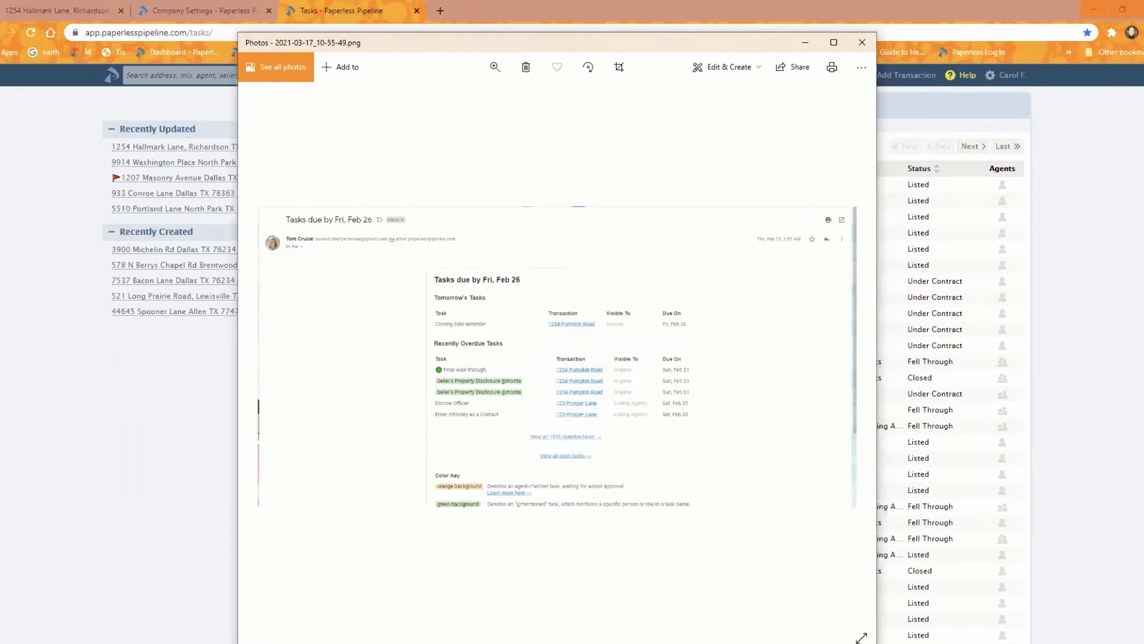
pyautogui.click(136, 383)
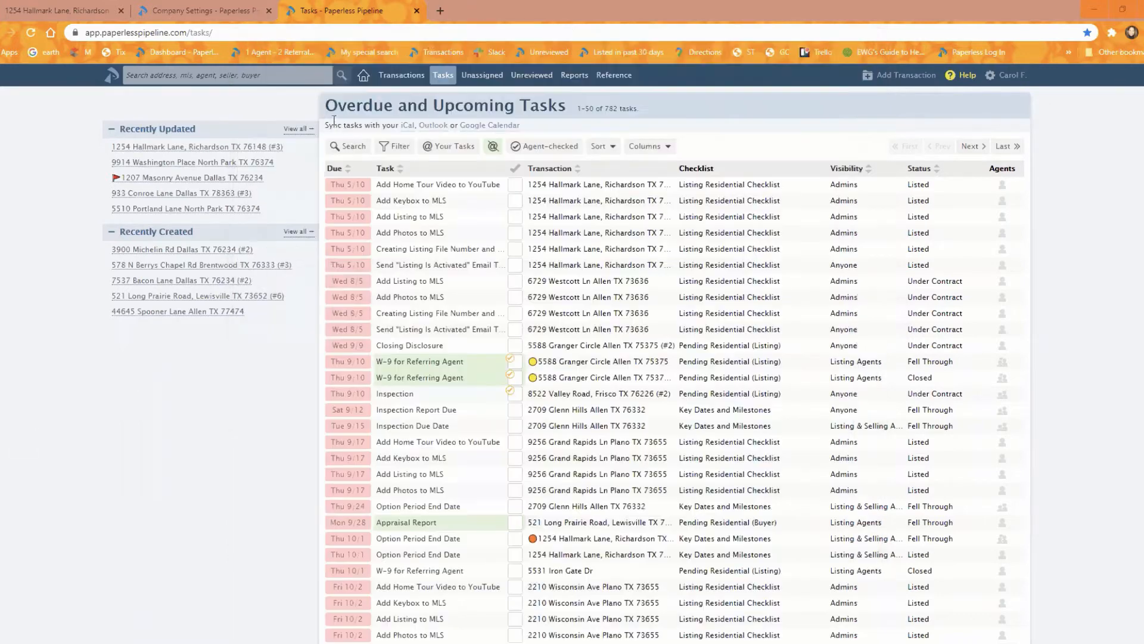
pyautogui.click(29, 8)
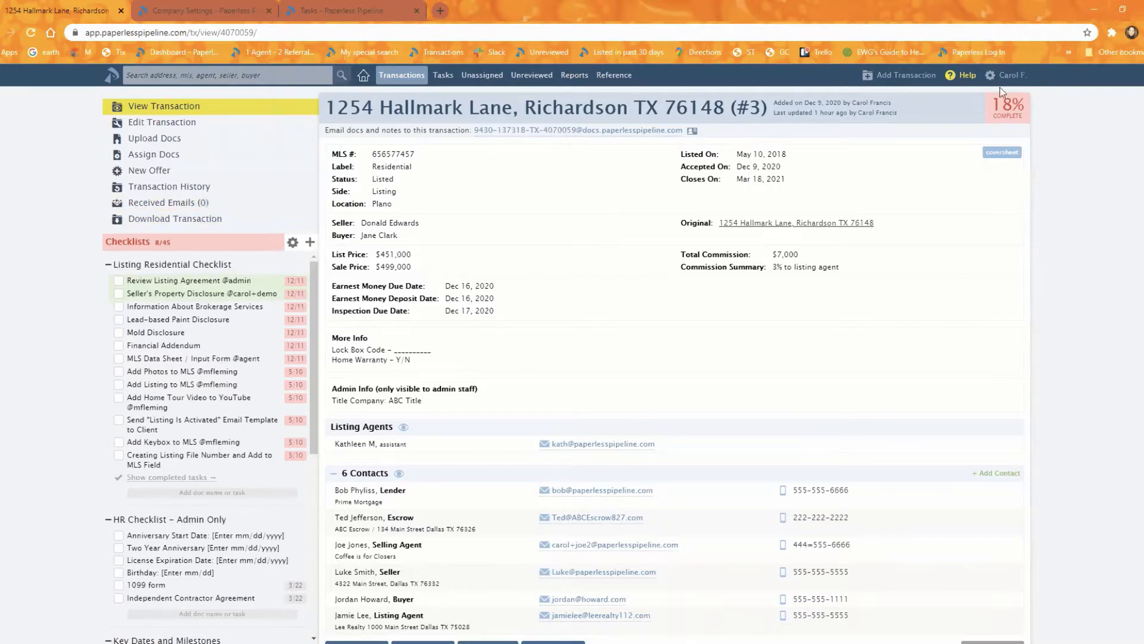
# - Open the Closing Residential (Buyer) checklist template from the company's checklist templates
pyautogui.hotkey('ctrl', 'Tab')
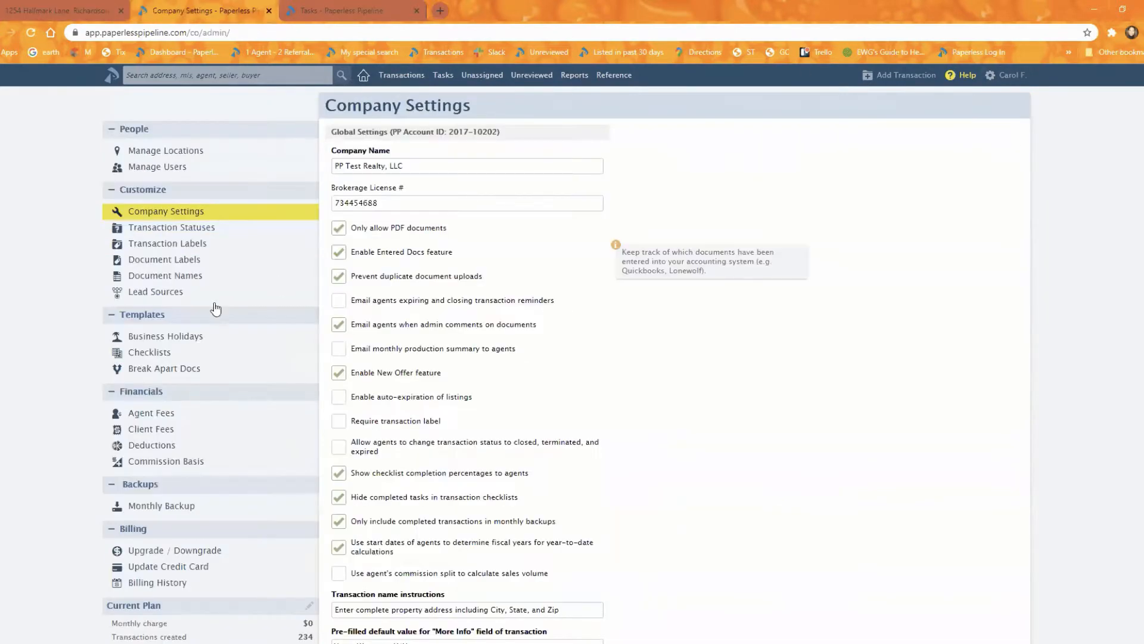
pyautogui.click(152, 353)
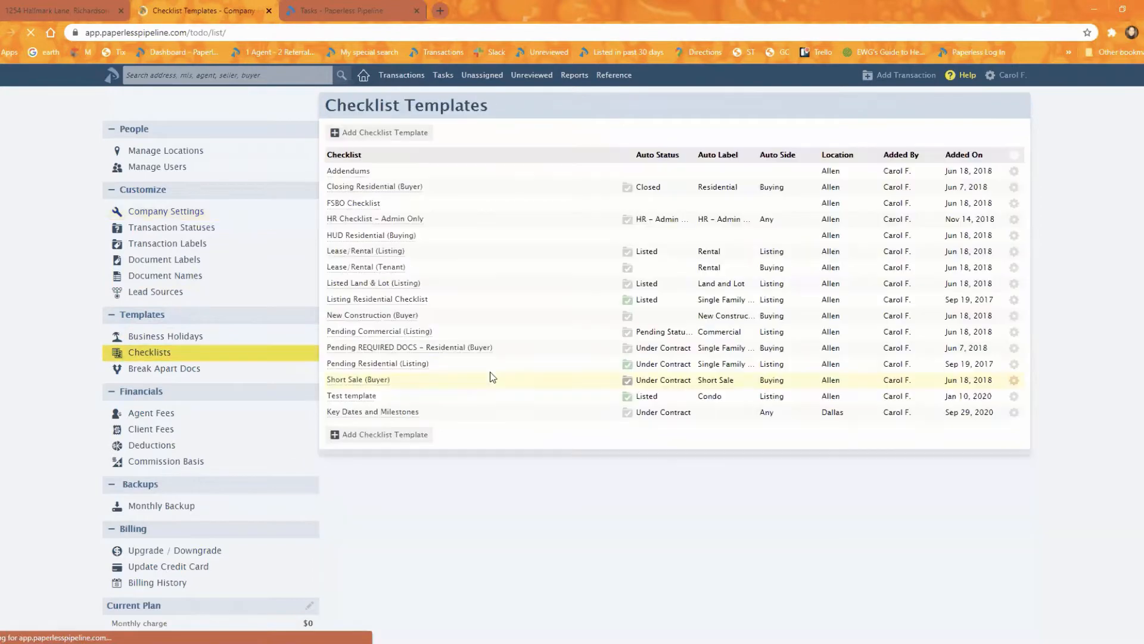
pyautogui.click(353, 186)
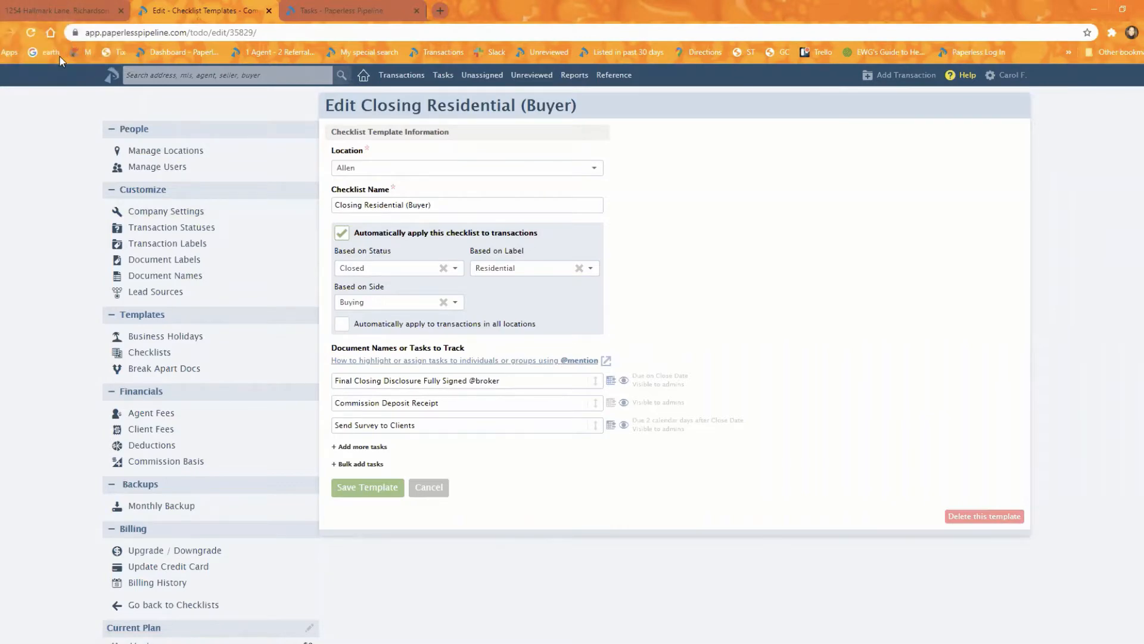
# - Return to the listing transaction, start a new note/email, clear its prefilled message text and enlarge the message box
pyautogui.click(31, 9)
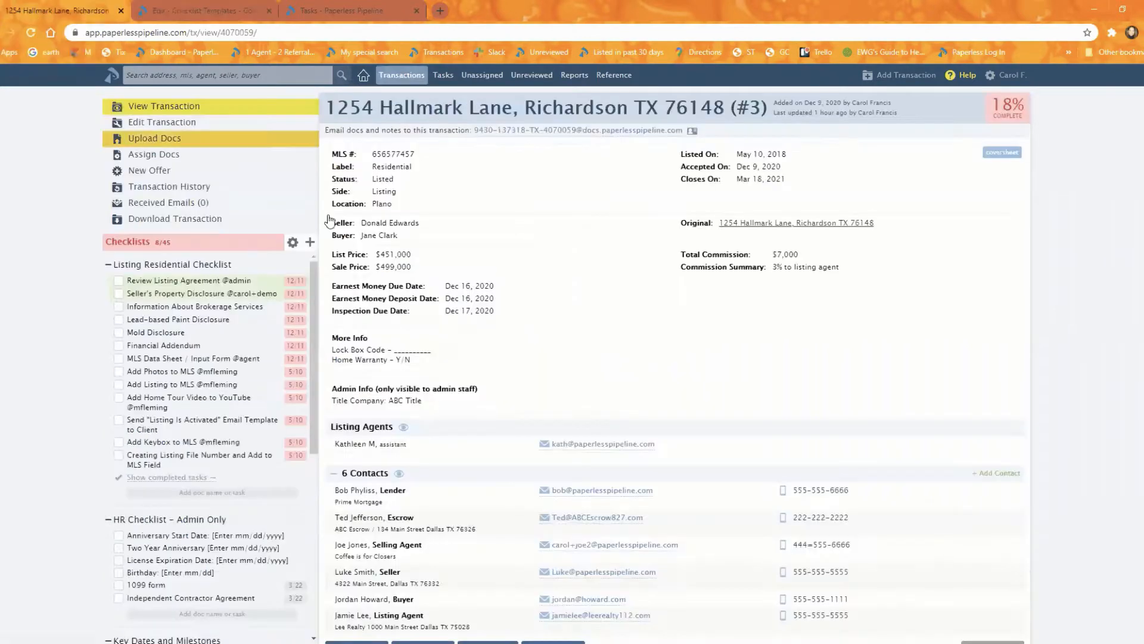
pyautogui.scroll(-2, 921, 343)
pyautogui.scroll(-6, 915, 343)
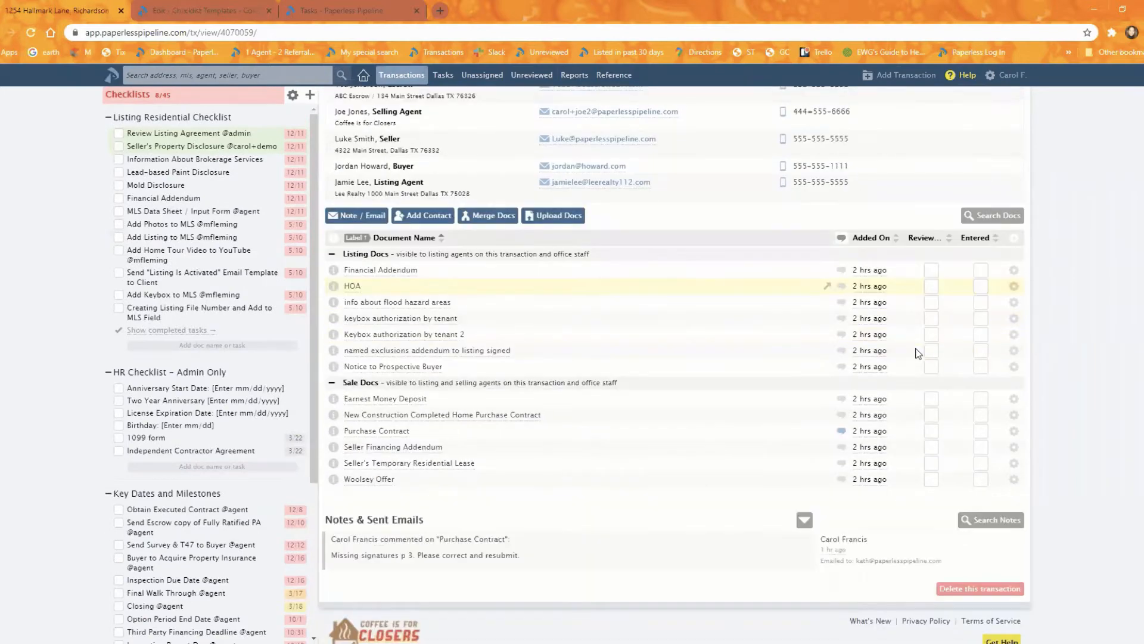
pyautogui.click(356, 215)
pyautogui.scroll(-1, 1110, 326)
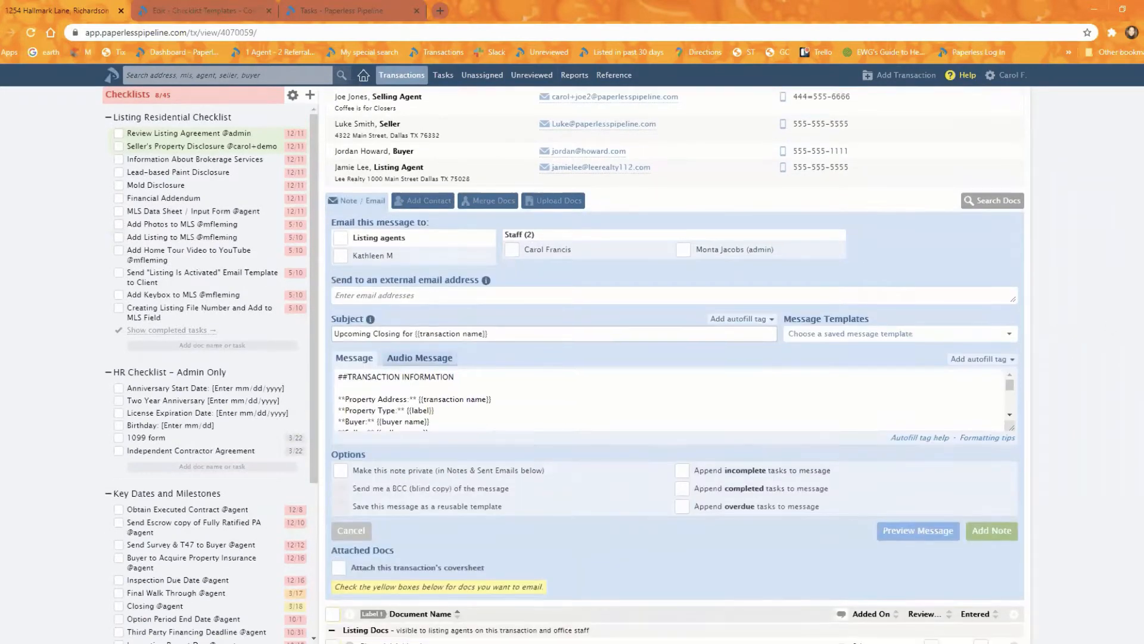
pyautogui.click(950, 360)
pyautogui.hotkey('ctrl', 'a')
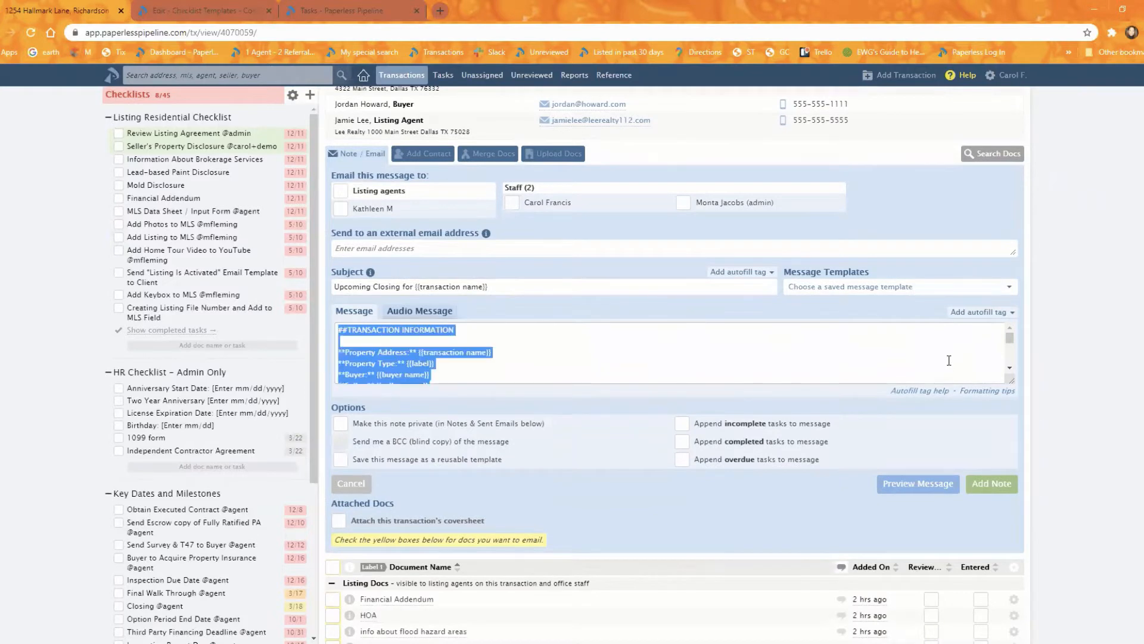
pyautogui.press('BackSpace')
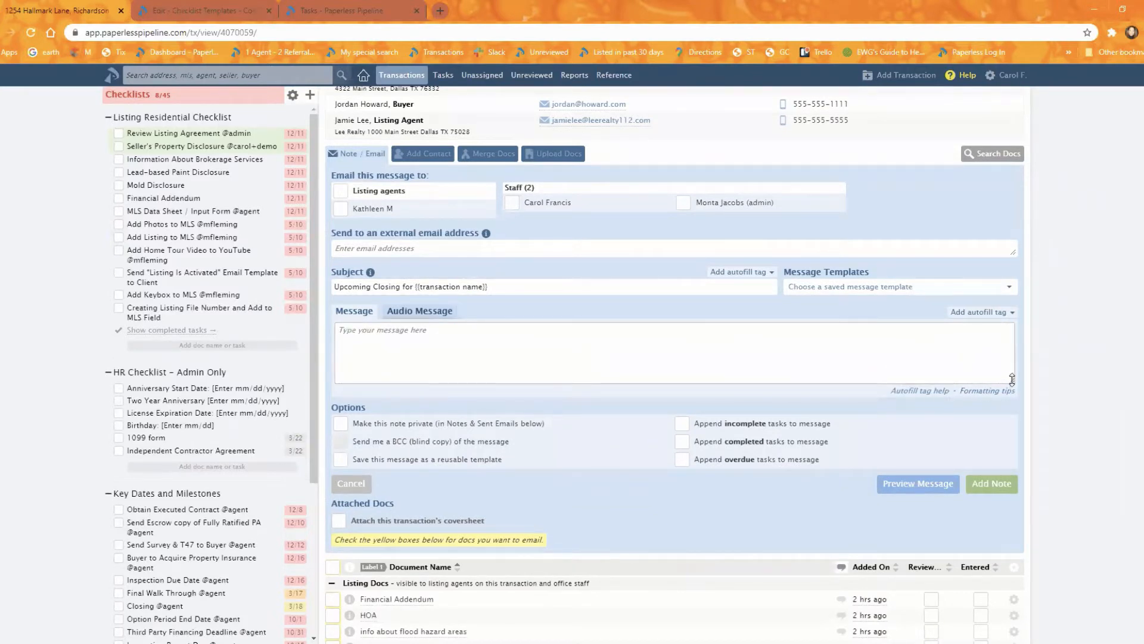
pyautogui.moveTo(1012, 380); pyautogui.dragTo(1018, 546)
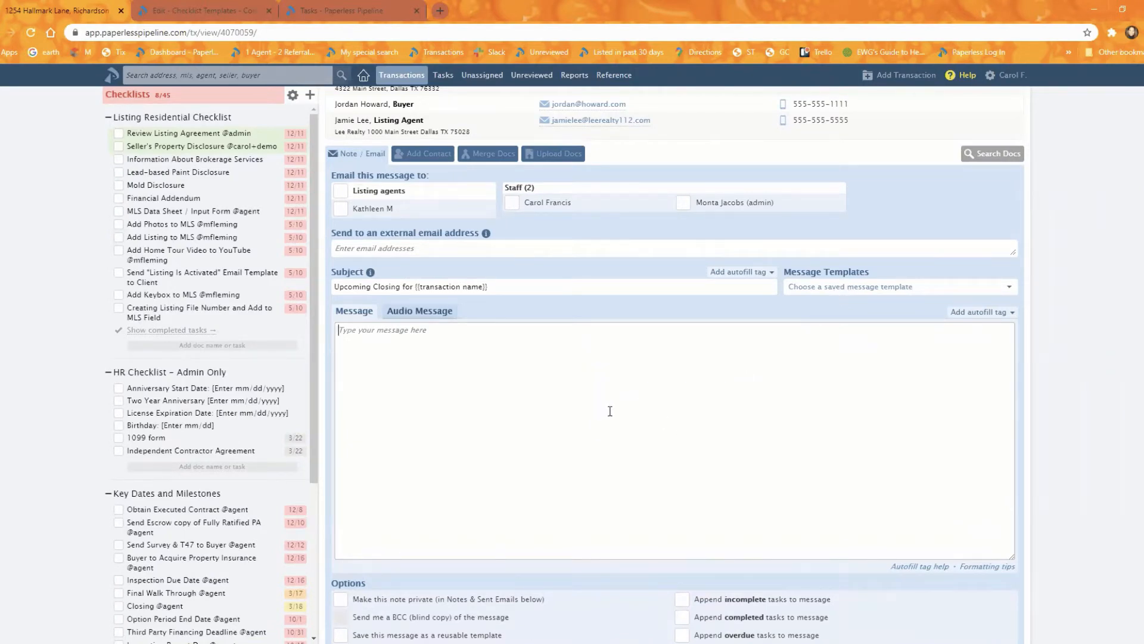
# - Load the unformatted Upcoming Closing Info message template into the empty email
pyautogui.click(632, 405)
pyautogui.click(923, 287)
pyautogui.scroll(-3, 1006, 332)
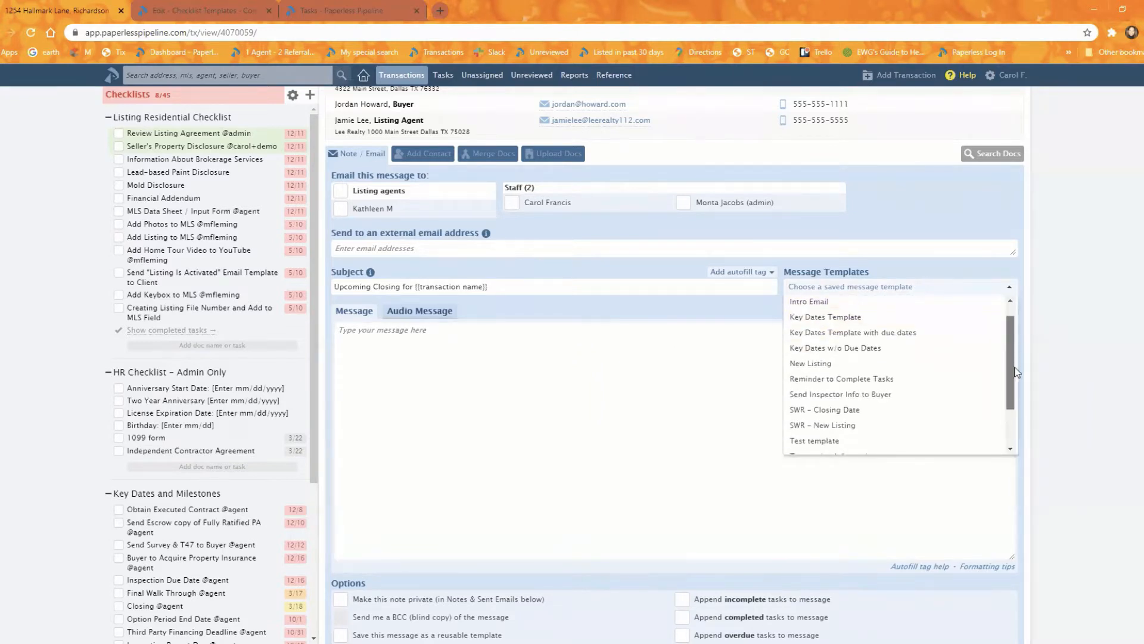
pyautogui.click(952, 444)
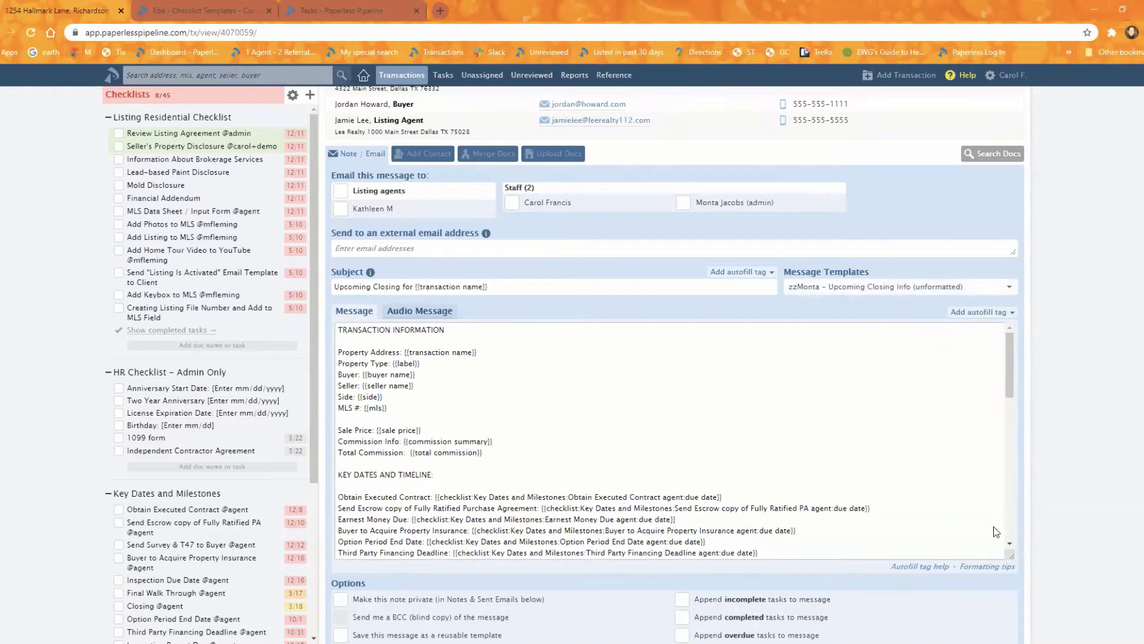
# - Examine the autofill tags in the unformatted message, from the transaction information and key dates through the important contacts
pyautogui.scroll(-2, 844, 394)
pyautogui.scroll(2, 844, 394)
pyautogui.scroll(-2, 471, 453)
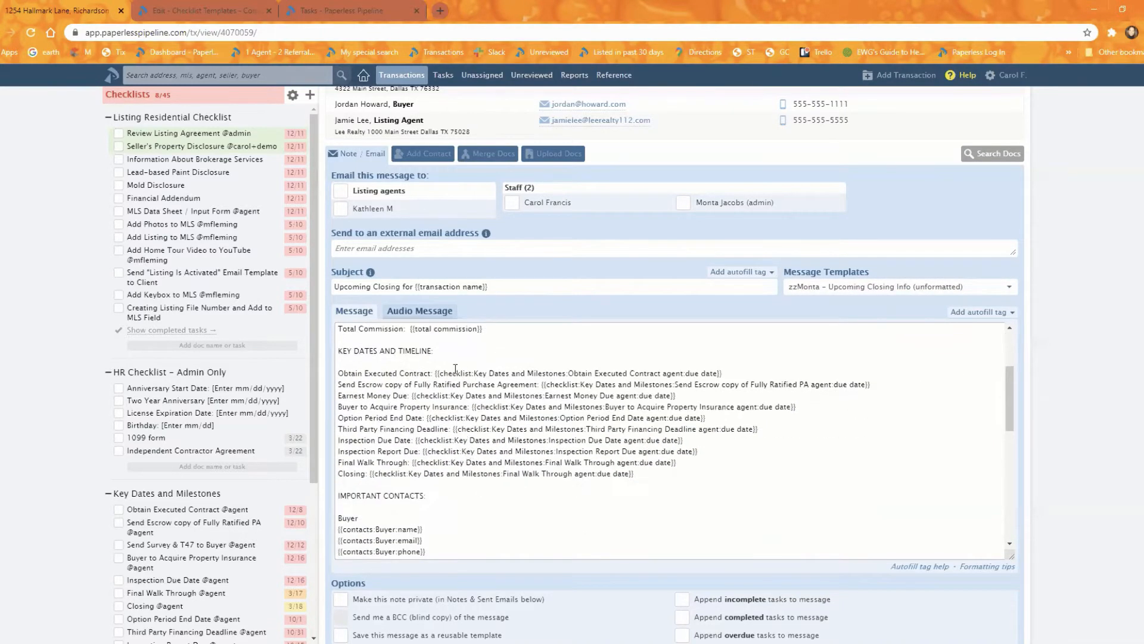
pyautogui.click(451, 487)
pyautogui.scroll(-1, 439, 479)
pyautogui.scroll(-3, 441, 475)
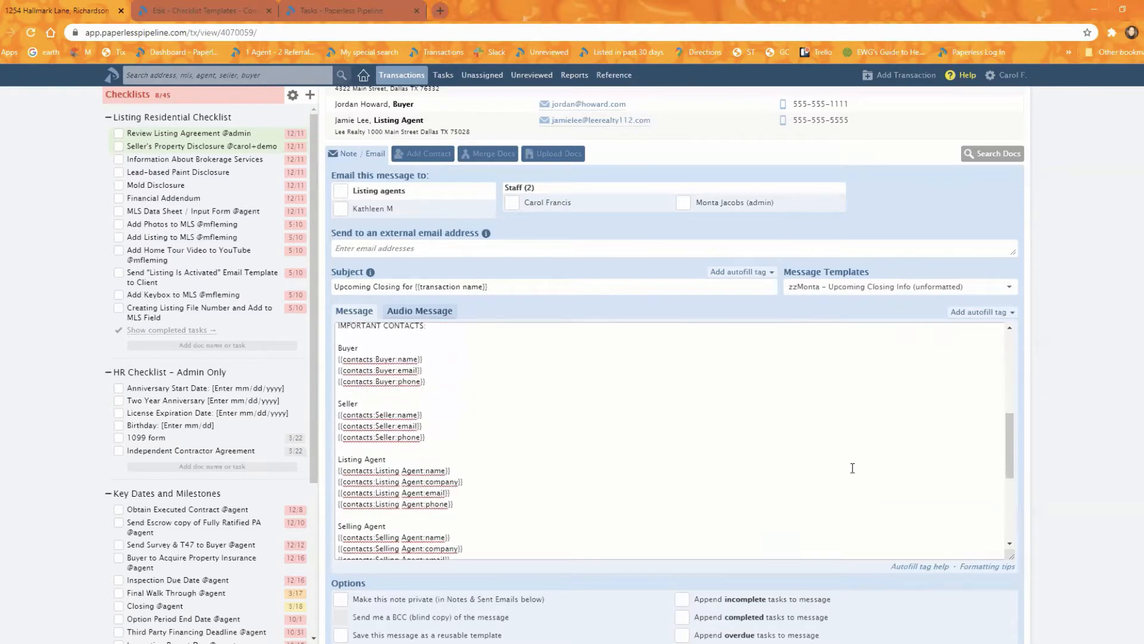
pyautogui.scroll(2, 440, 475)
pyautogui.scroll(-2, 1084, 455)
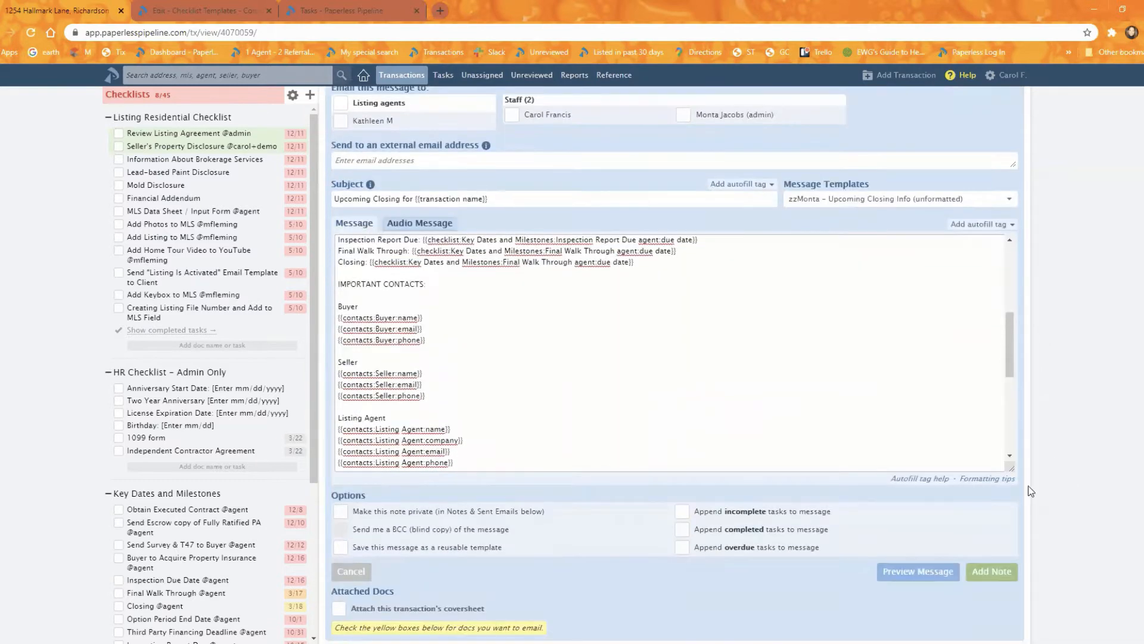
# - Preview the unformatted message, check its transaction information, key dates and contacts, and hide the preview
pyautogui.click(927, 536)
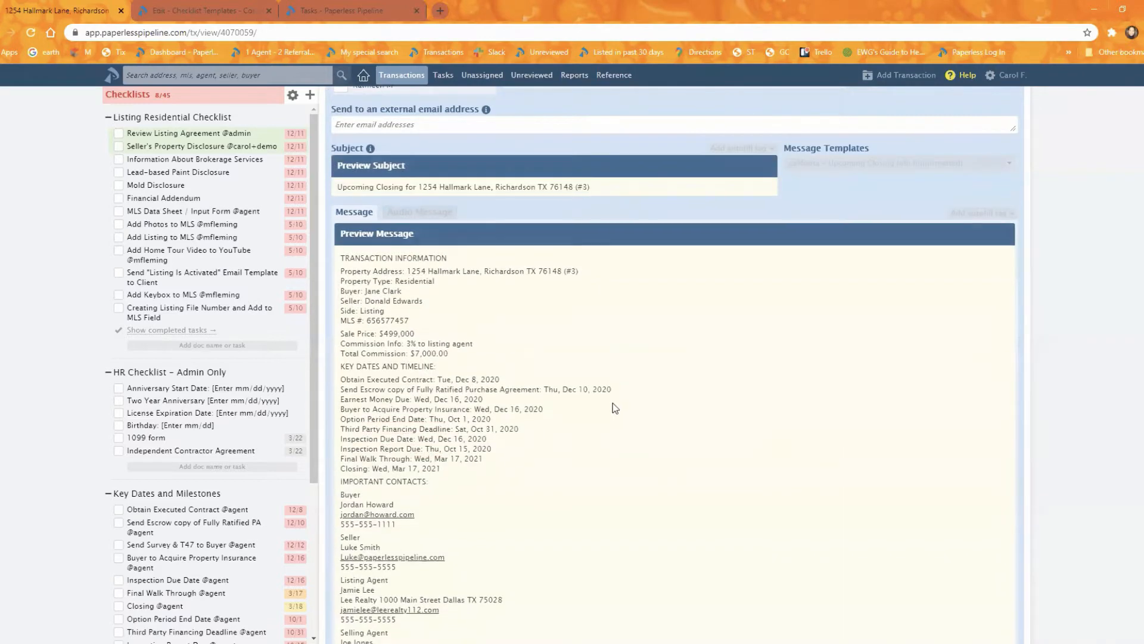
pyautogui.scroll(3, 613, 403)
pyautogui.scroll(-3, 636, 459)
pyautogui.scroll(-4, 641, 463)
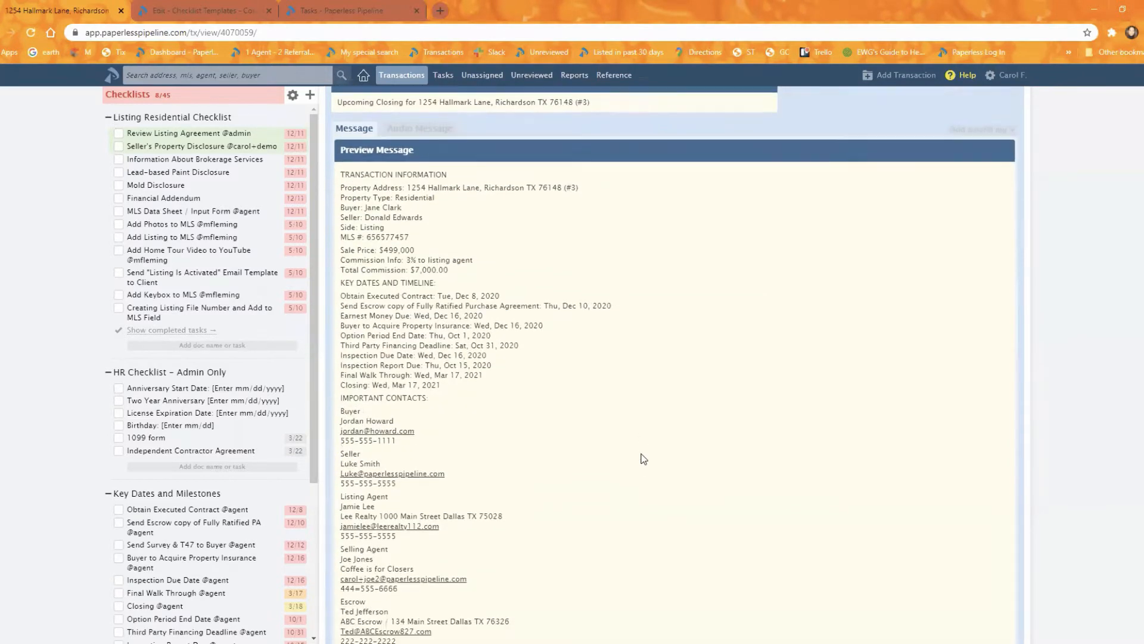
pyautogui.scroll(3, 642, 460)
pyautogui.scroll(1, 539, 334)
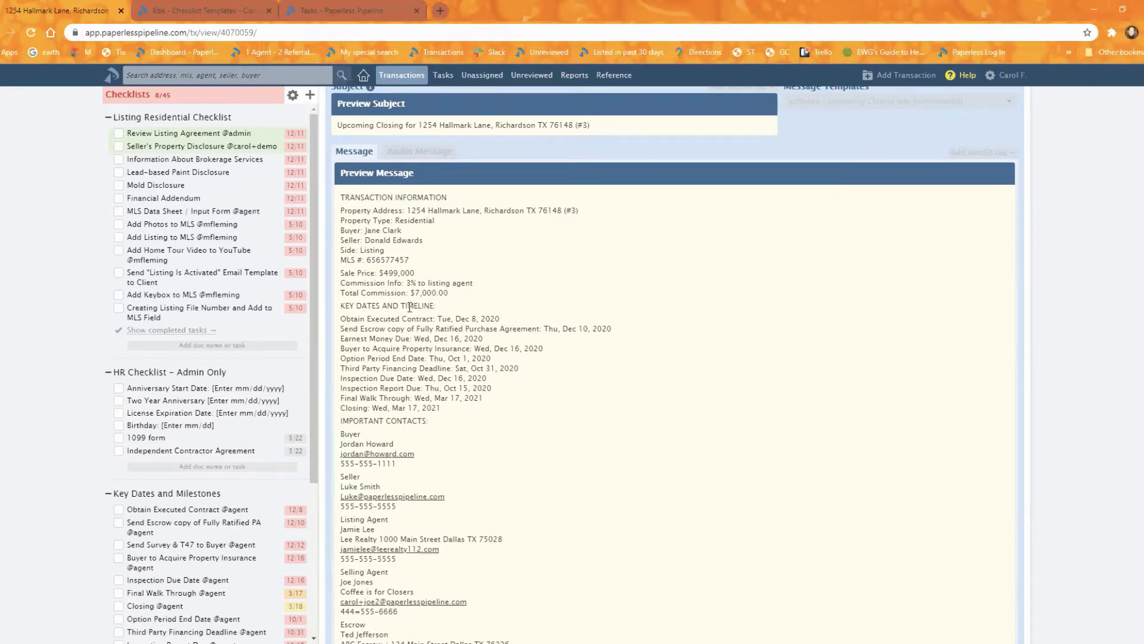
pyautogui.moveTo(437, 305); pyautogui.dragTo(342, 310)
pyautogui.click(621, 366)
pyautogui.scroll(-4, 1050, 405)
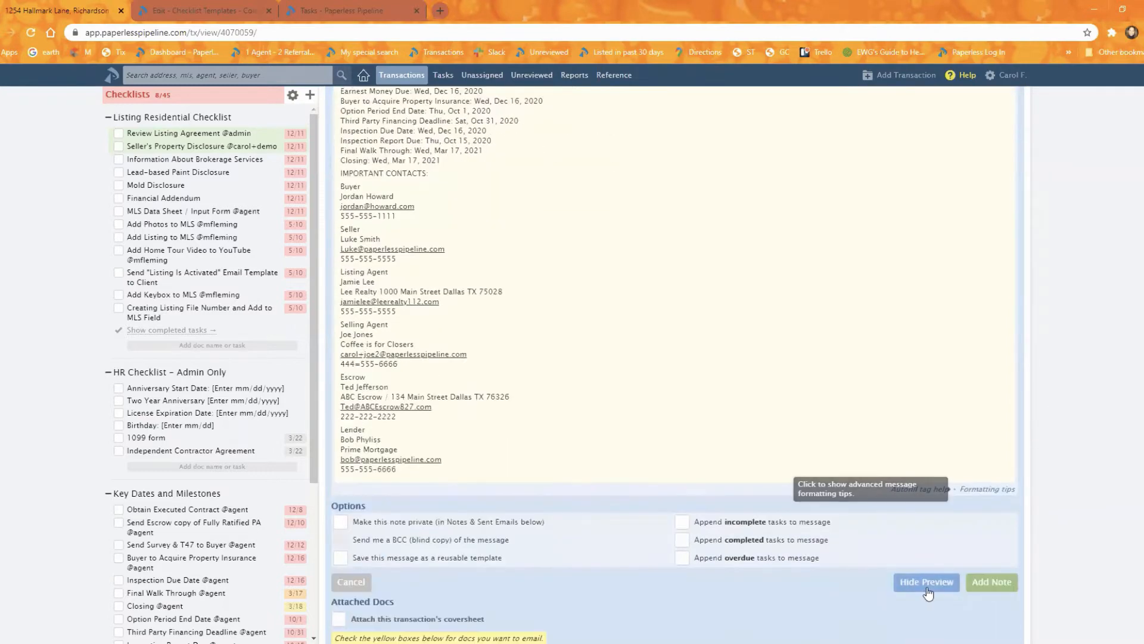
pyautogui.scroll(-4, 890, 436)
pyautogui.scroll(3, 941, 379)
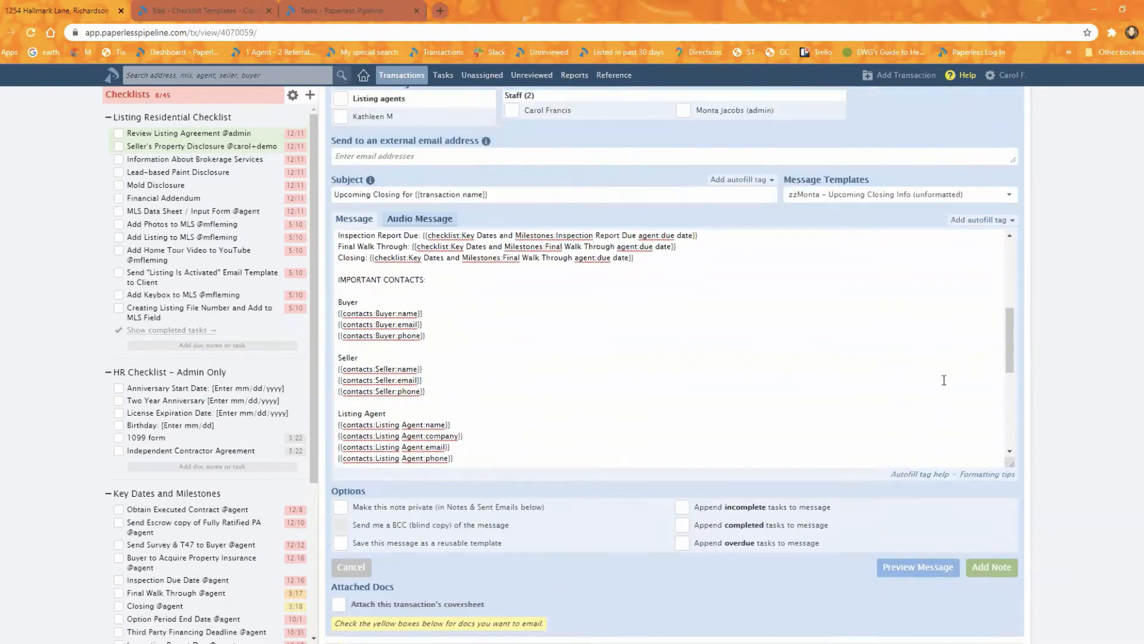
# - Replace the message with the formatted version of the Upcoming Closing Info template
pyautogui.click(868, 226)
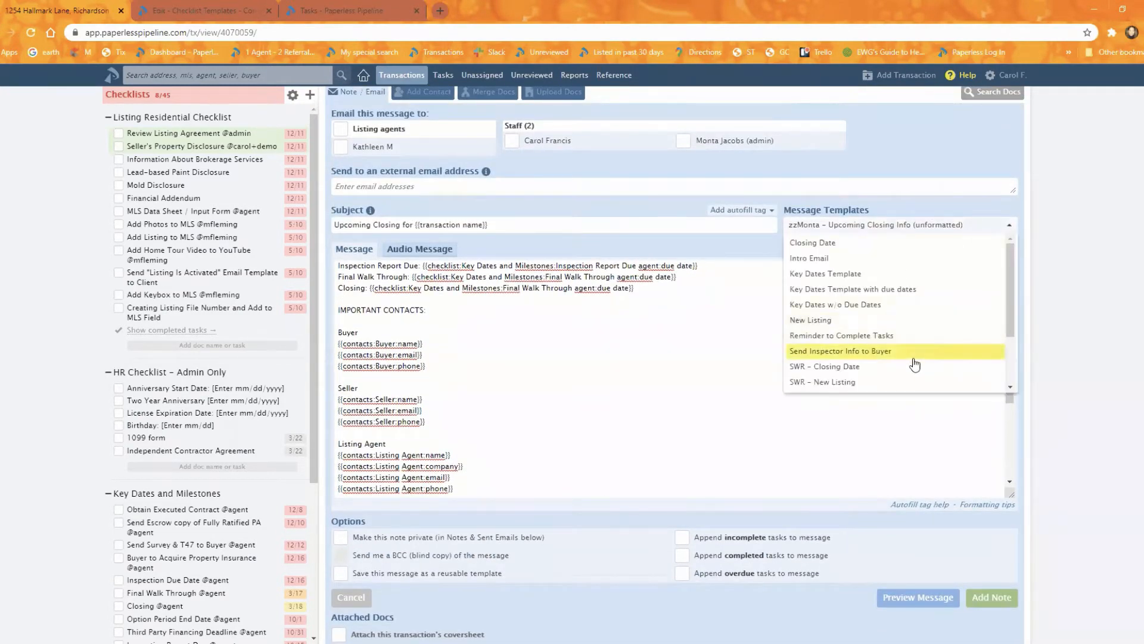
pyautogui.scroll(-2, 884, 366)
pyautogui.click(871, 368)
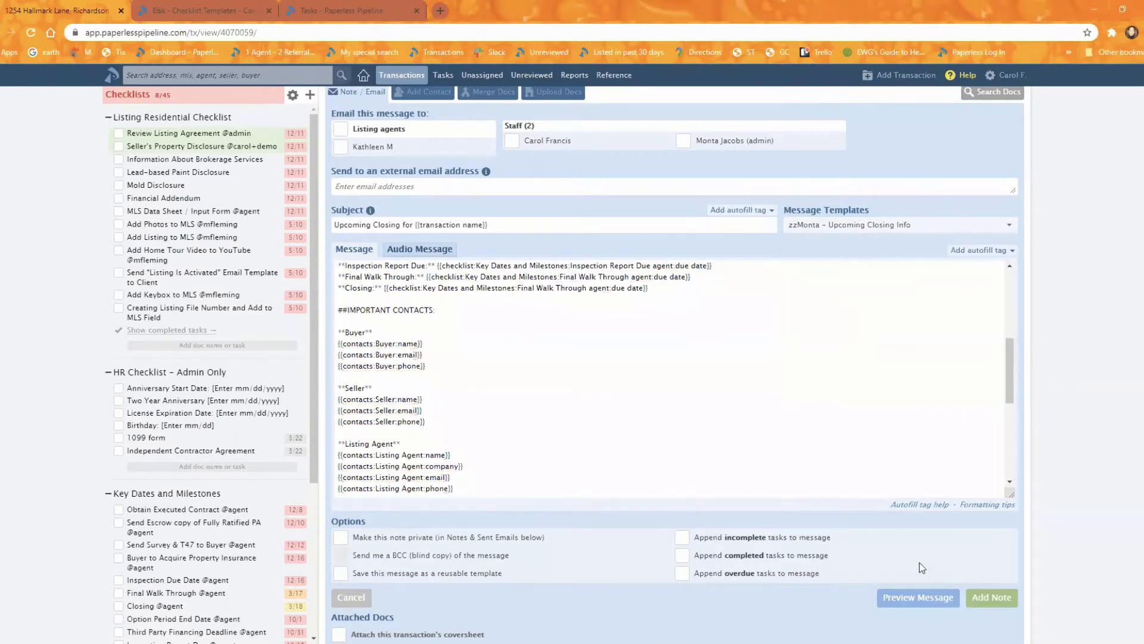
# - Preview the formatted message, check its headings and bold labels down to the lender contact, and hide the preview
pyautogui.click(924, 602)
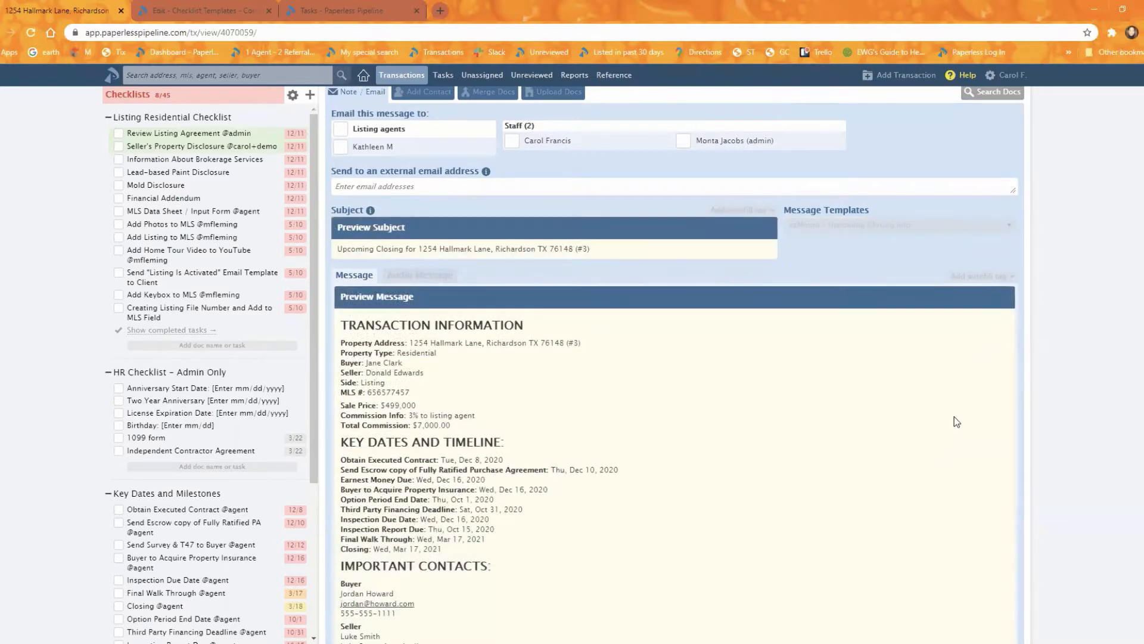
pyautogui.scroll(-2, 956, 424)
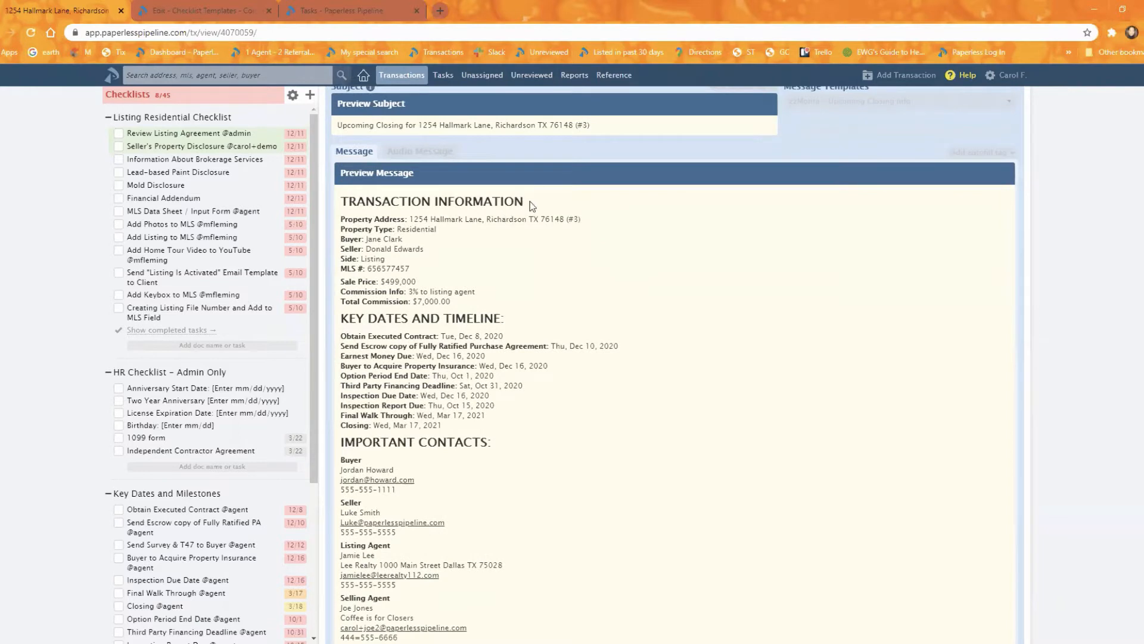
pyautogui.moveTo(531, 203); pyautogui.dragTo(376, 203)
pyautogui.click(486, 242)
pyautogui.scroll(-1, 595, 349)
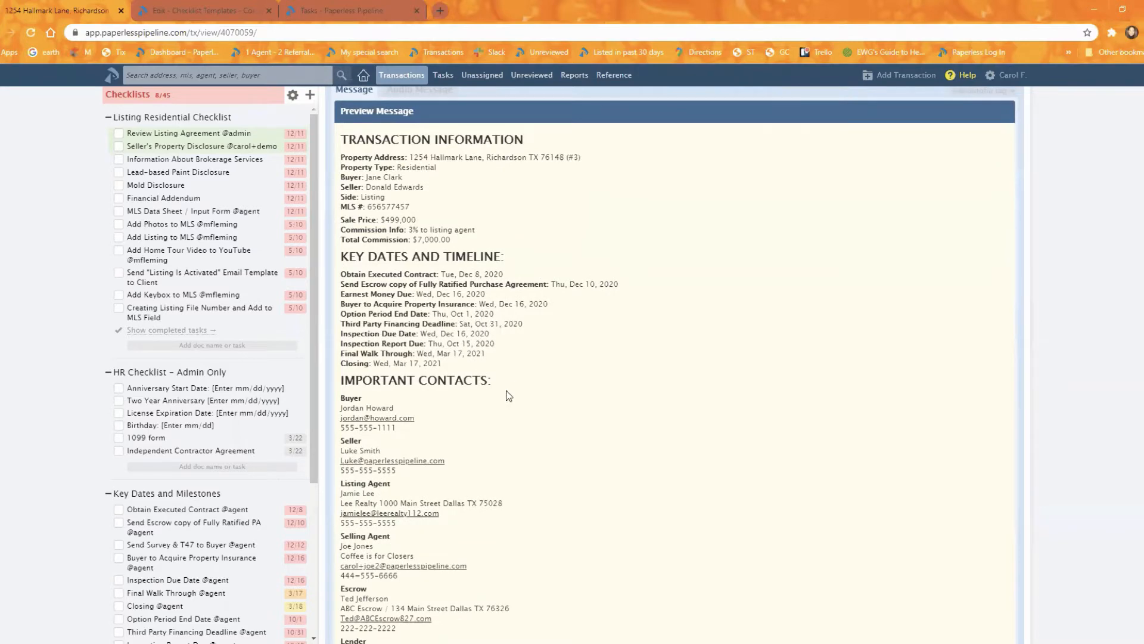
pyautogui.scroll(-2, 505, 403)
pyautogui.scroll(2, 499, 391)
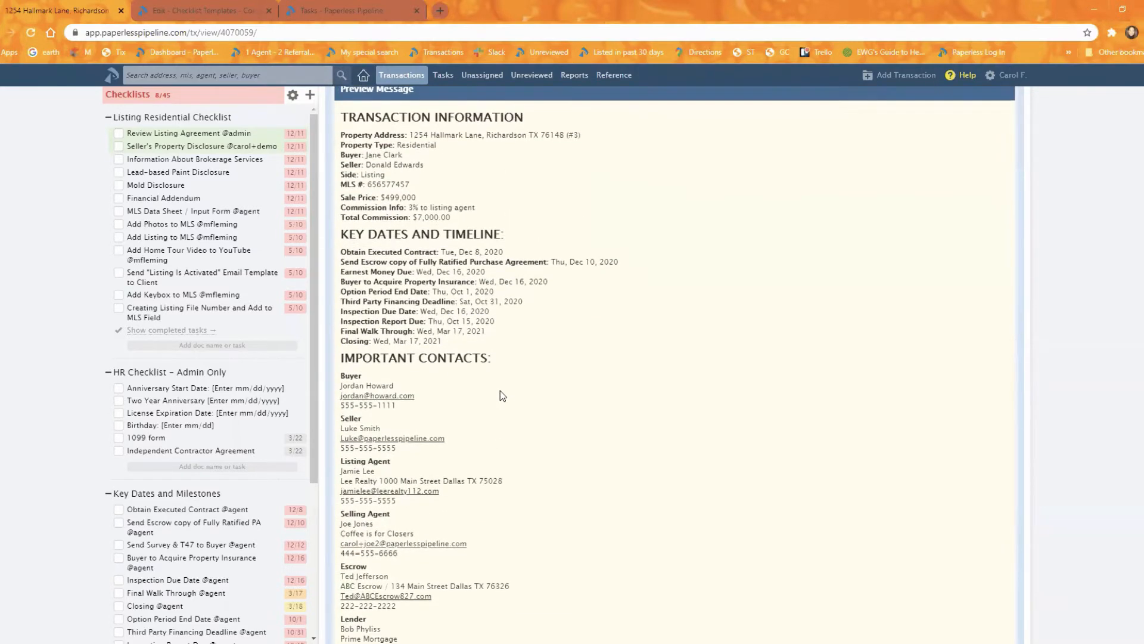
pyautogui.scroll(-4, 500, 392)
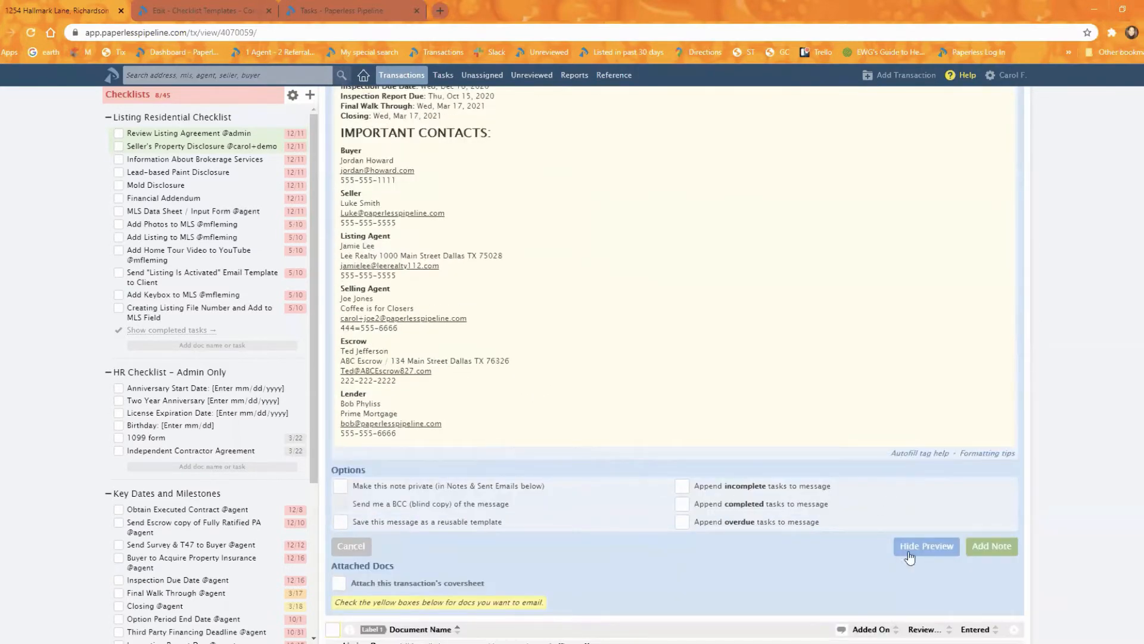
pyautogui.click(927, 545)
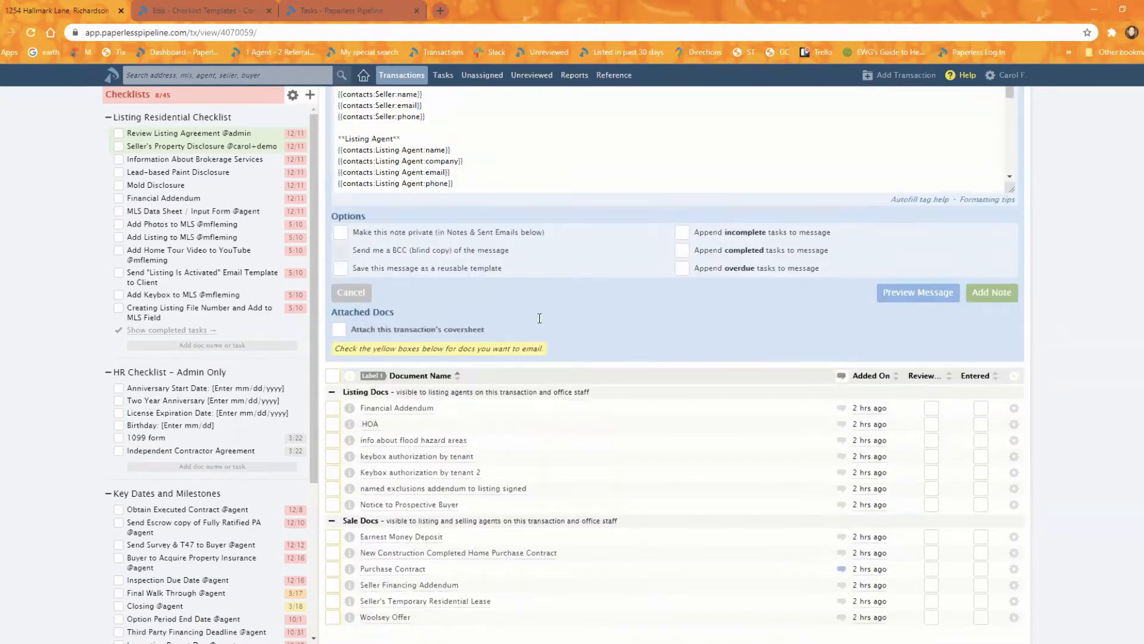
# - Add the italic note "(Special note abc)" after the commission summary tag and preview the message
pyautogui.scroll(1, 668, 292)
pyautogui.scroll(2, 486, 211)
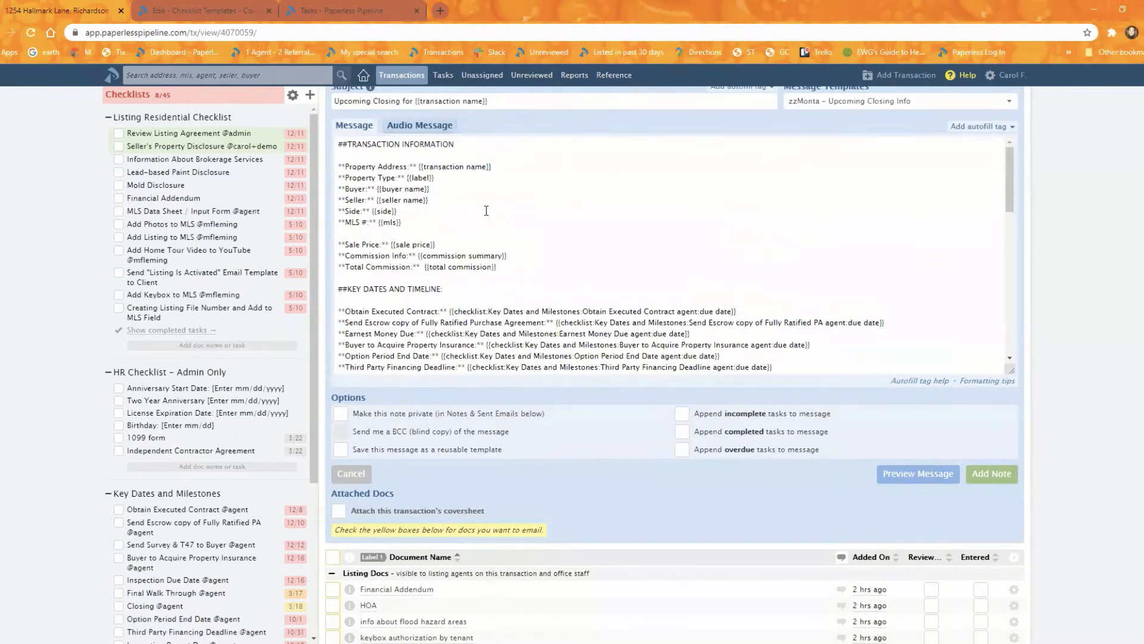
pyautogui.click(532, 257)
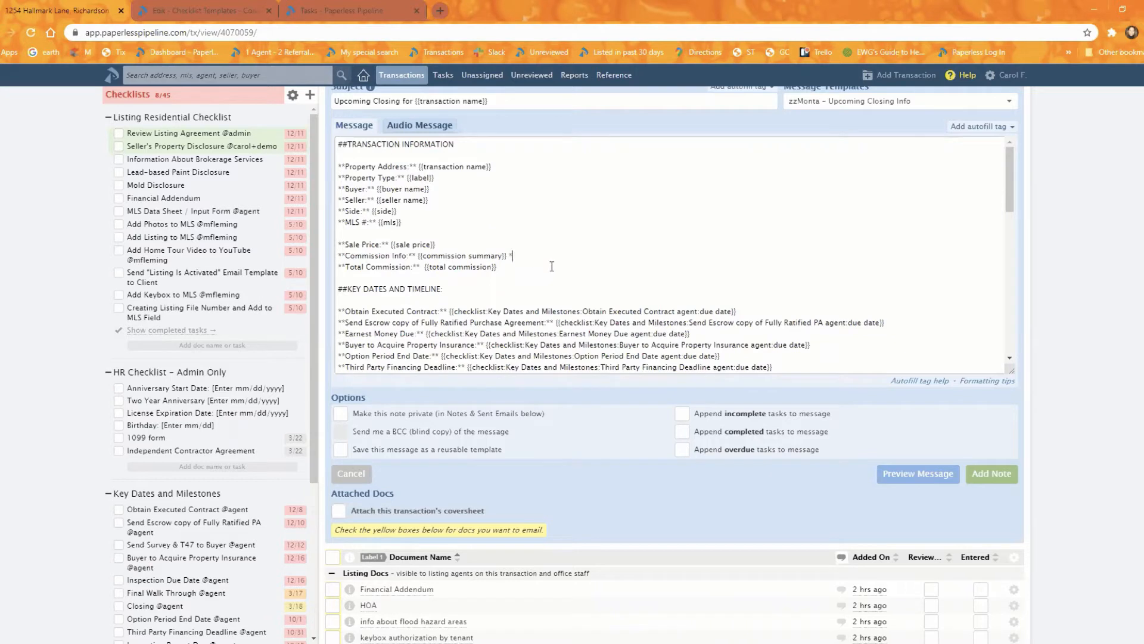
pyautogui.write('*(Special note abc)*')
pyautogui.click(903, 475)
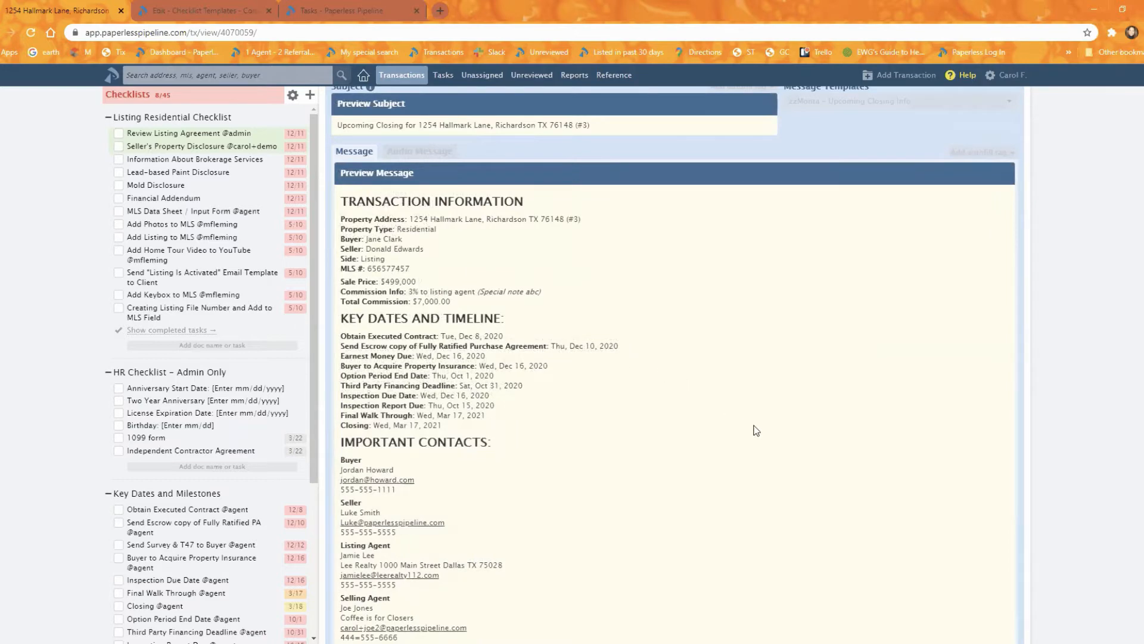
pyautogui.scroll(-4, 792, 455)
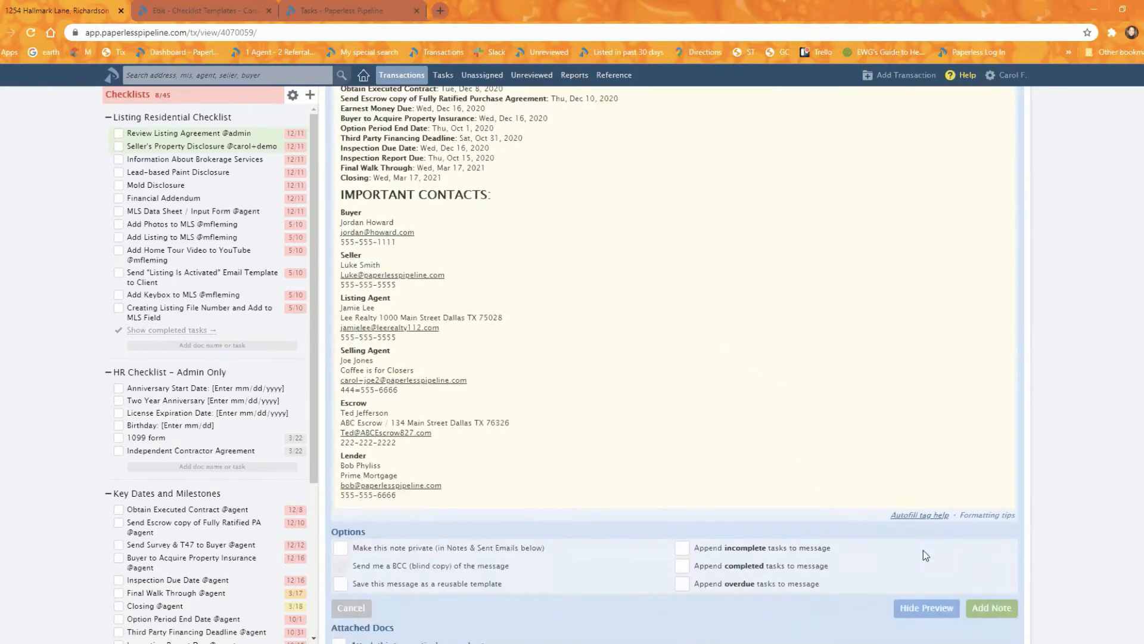
# - Make the "(Special note abc)" text bold as well as italic with extra asterisks and check it in the message preview
pyautogui.click(926, 607)
pyautogui.scroll(4, 541, 264)
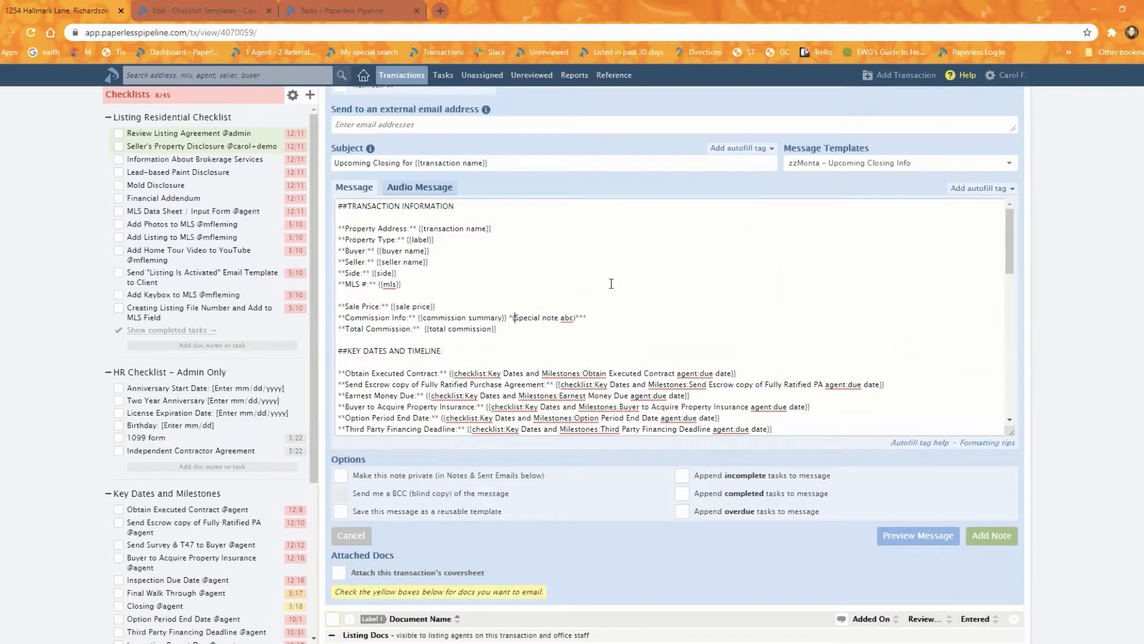
pyautogui.write('**')
pyautogui.scroll(-1, 616, 281)
pyautogui.click(915, 536)
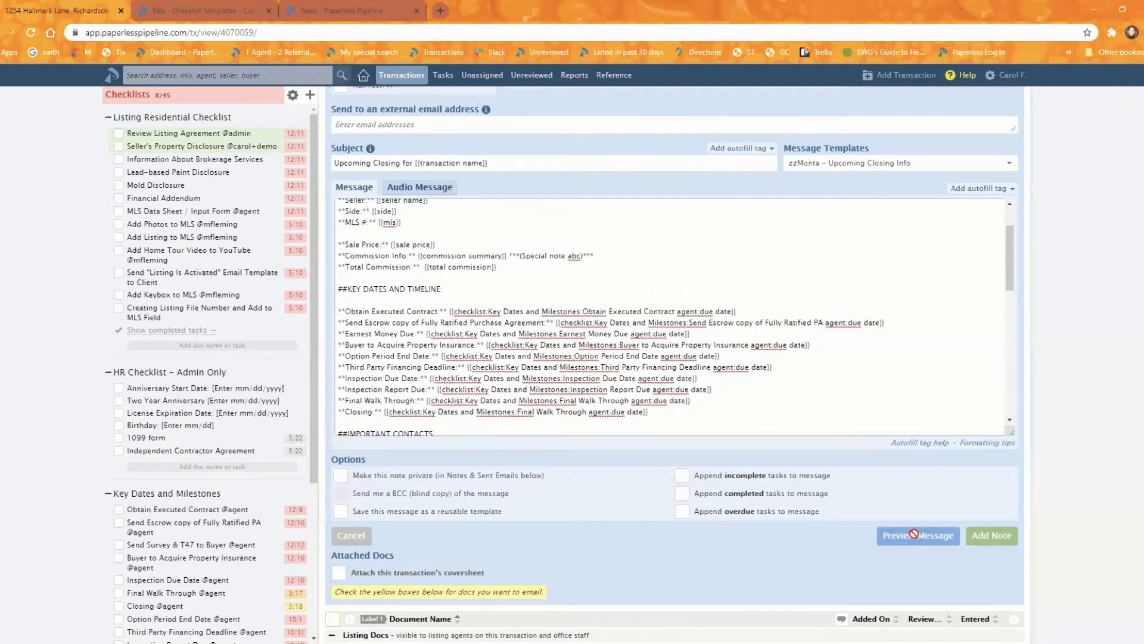
pyautogui.scroll(-1, 471, 291)
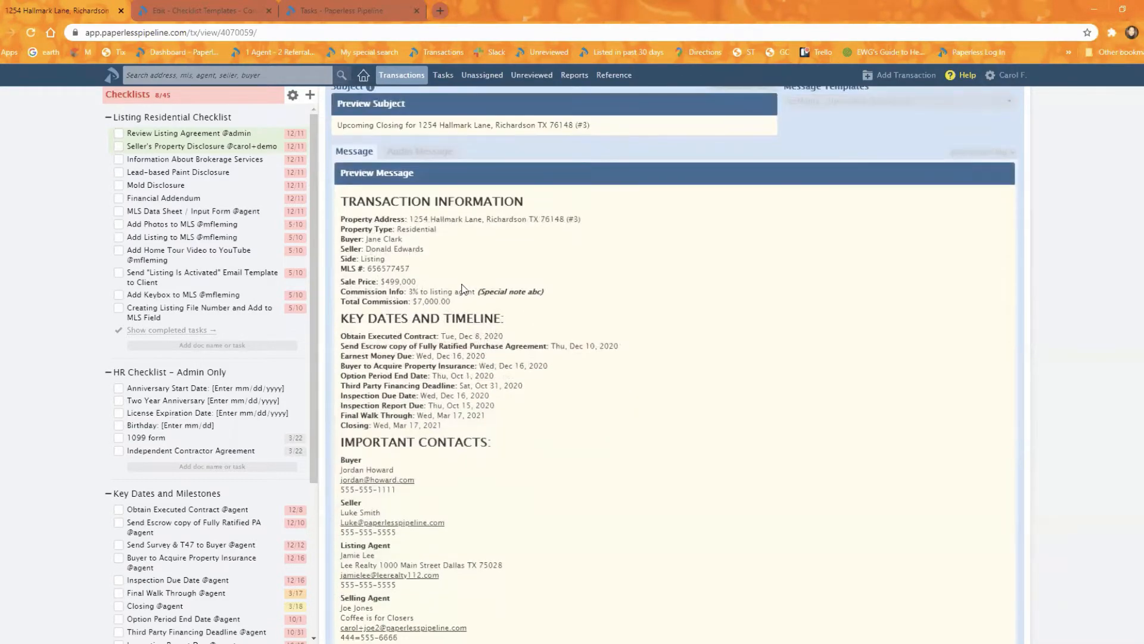
pyautogui.moveTo(479, 291); pyautogui.dragTo(529, 290)
pyautogui.click(559, 308)
# - Open the message formatting tips, examine the markdown syntax for headers, lists, bold and italic text, and return to the transaction
pyautogui.scroll(-5, 839, 474)
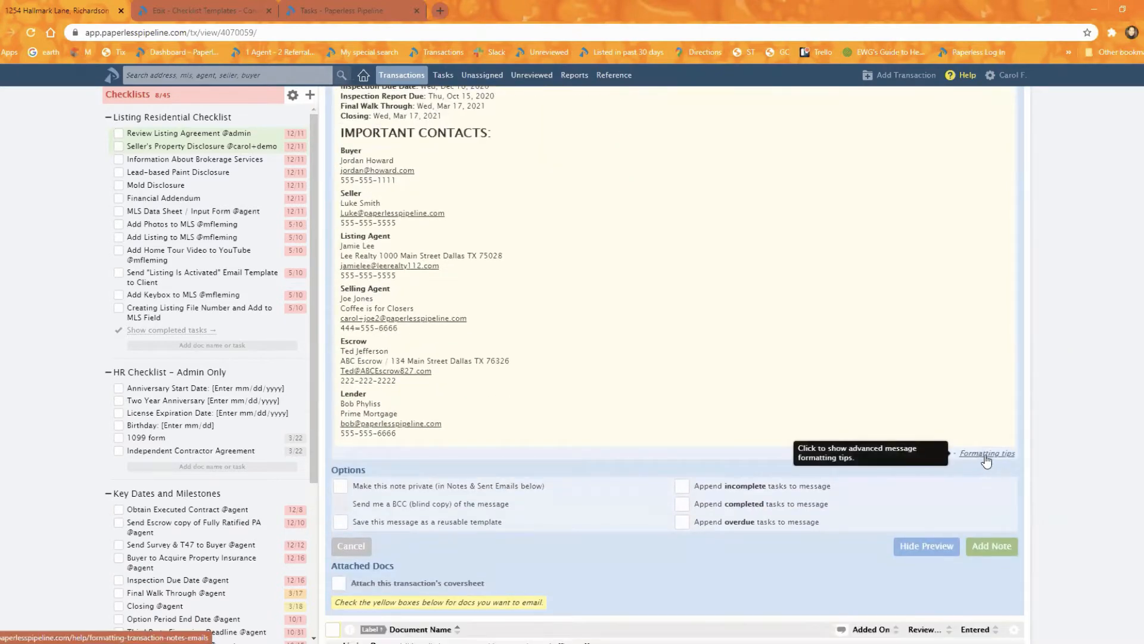
pyautogui.click(985, 454)
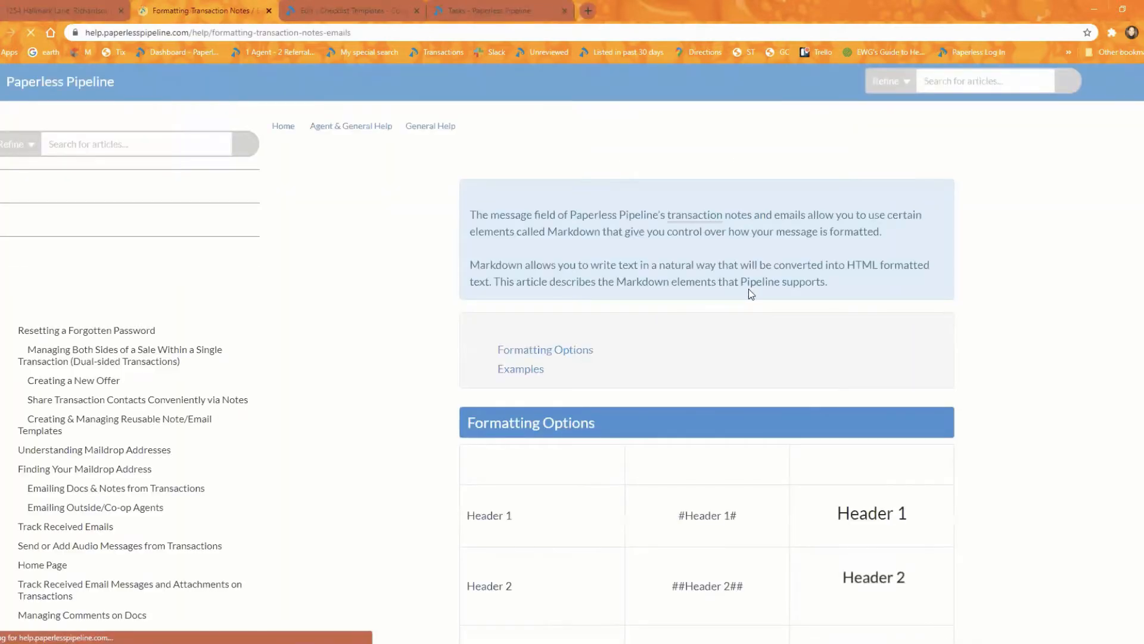
pyautogui.scroll(-5, 750, 314)
pyautogui.scroll(-1, 754, 322)
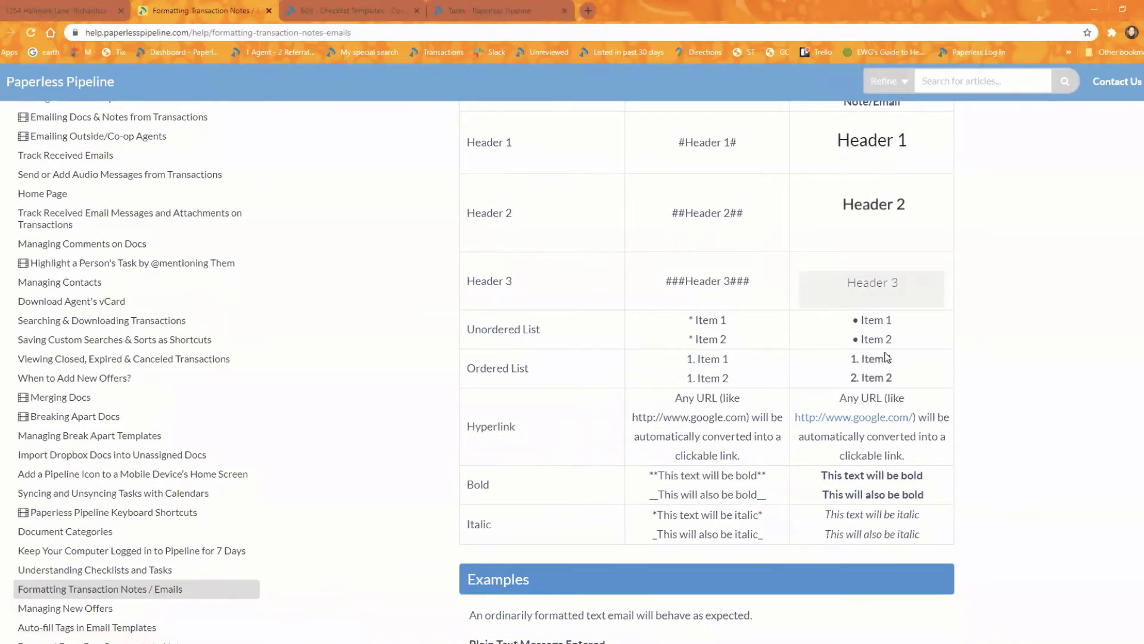
pyautogui.click(29, 10)
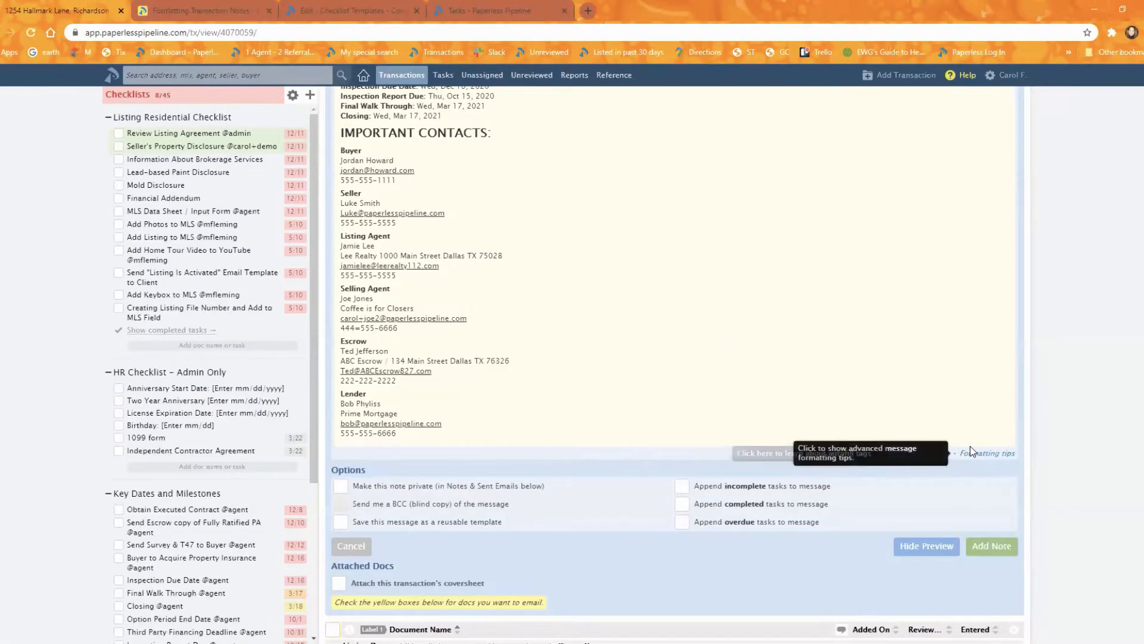
# - Add a bulleted list with Item 1, Item 2 and Item 3 below the lender contact tags in the message
pyautogui.click(922, 546)
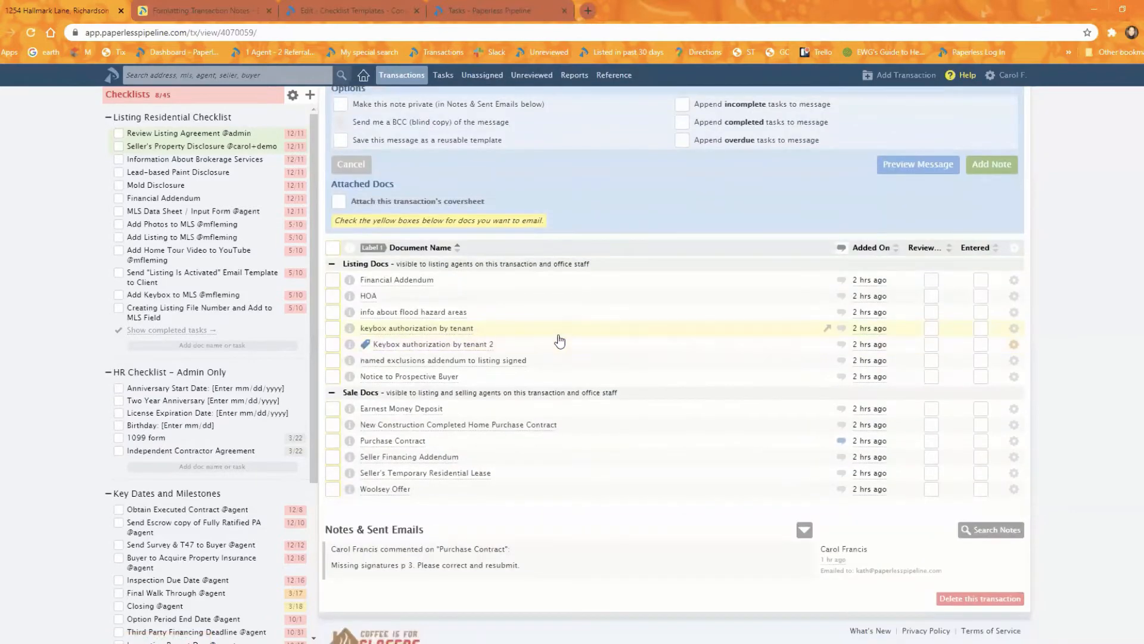
pyautogui.scroll(5, 559, 340)
pyautogui.scroll(-4, 620, 325)
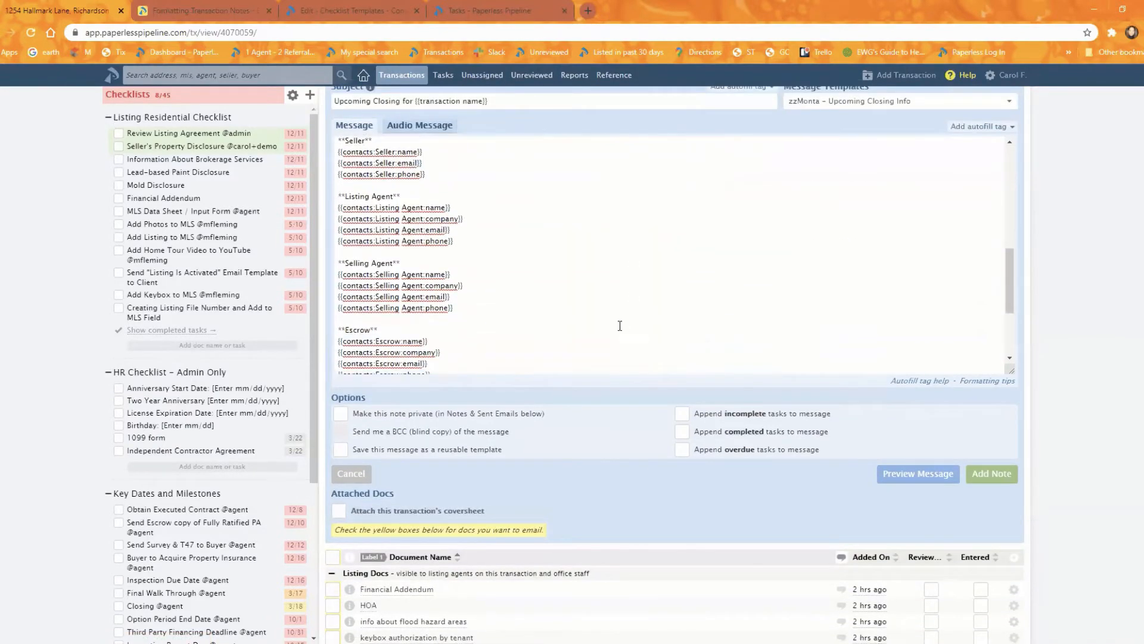
pyautogui.scroll(-3, 619, 325)
pyautogui.click(546, 314)
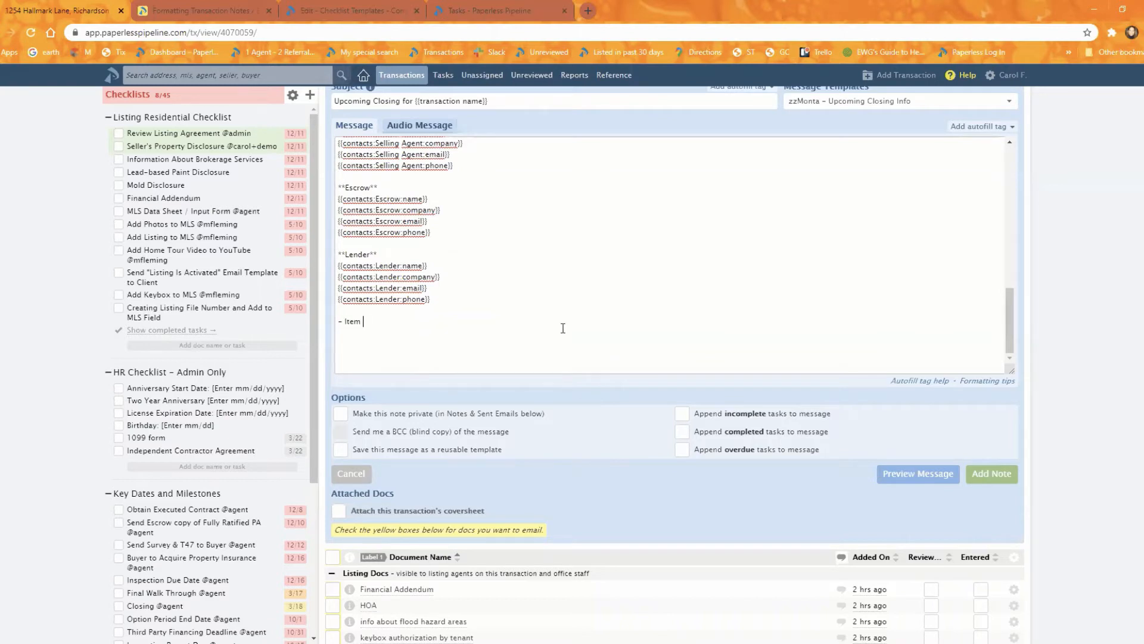
pyautogui.press('Return')
pyautogui.write('- Item')
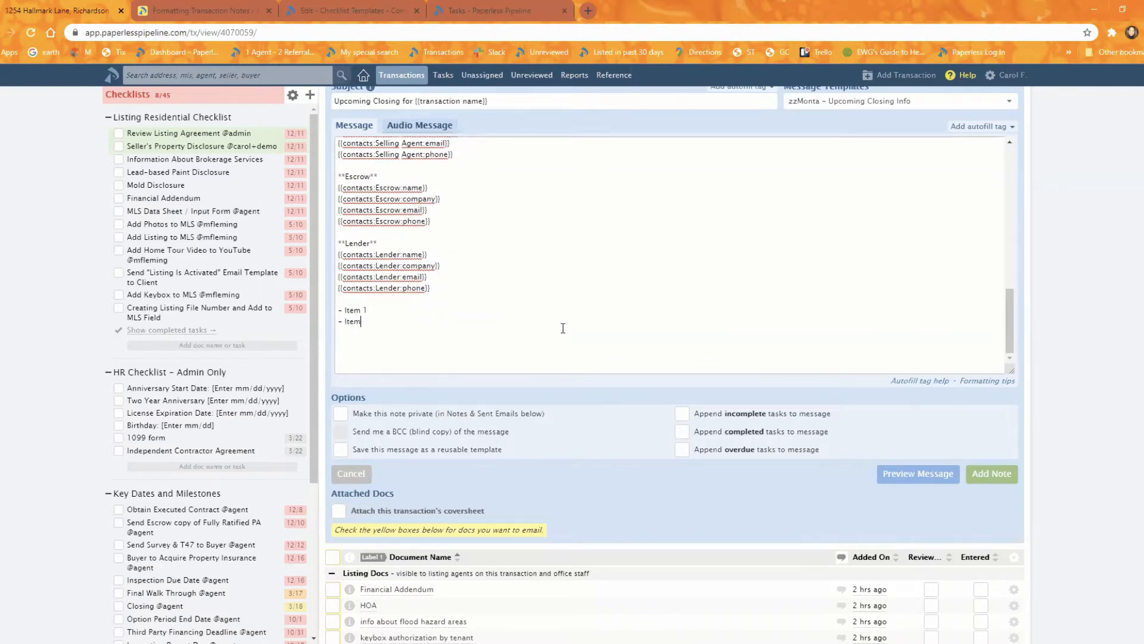
pyautogui.write(' 2')
pyautogui.press('Return')
pyautogui.write('- Item 3')
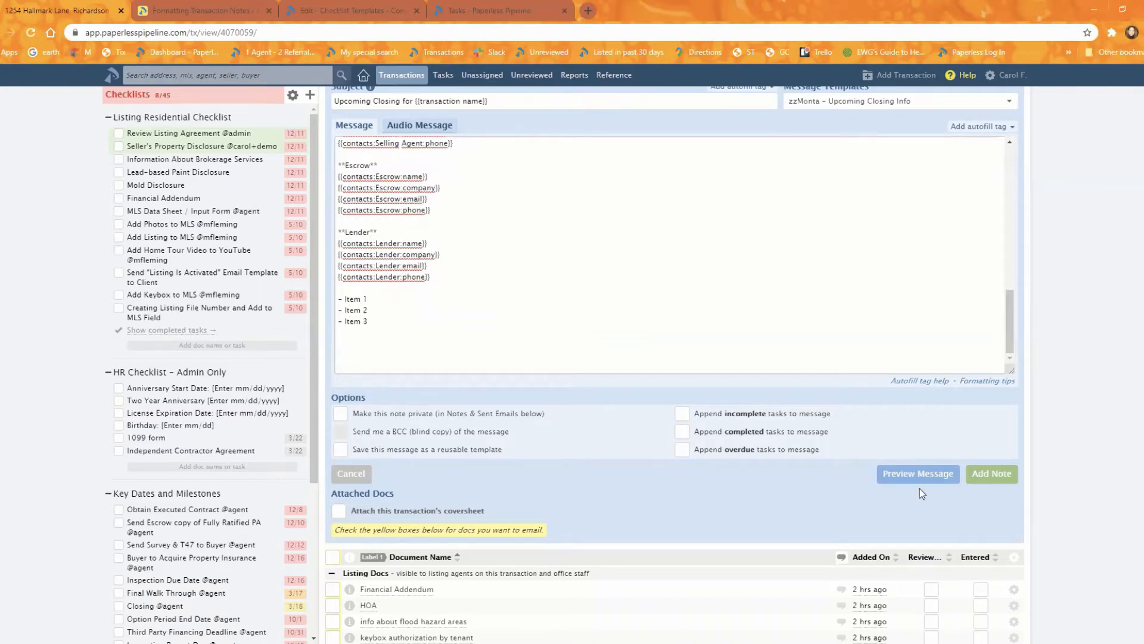
# - Preview the message, check the bulleted list, headings, key dates and contacts, and hide the preview
pyautogui.click(918, 475)
pyautogui.scroll(-4, 535, 449)
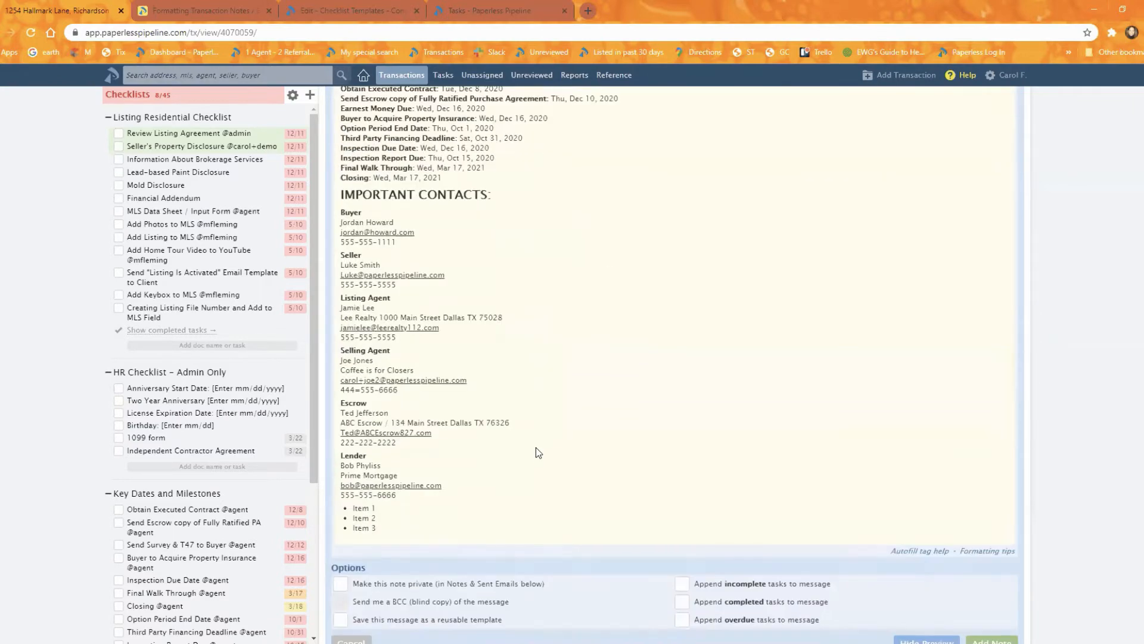
pyautogui.scroll(-2, 536, 453)
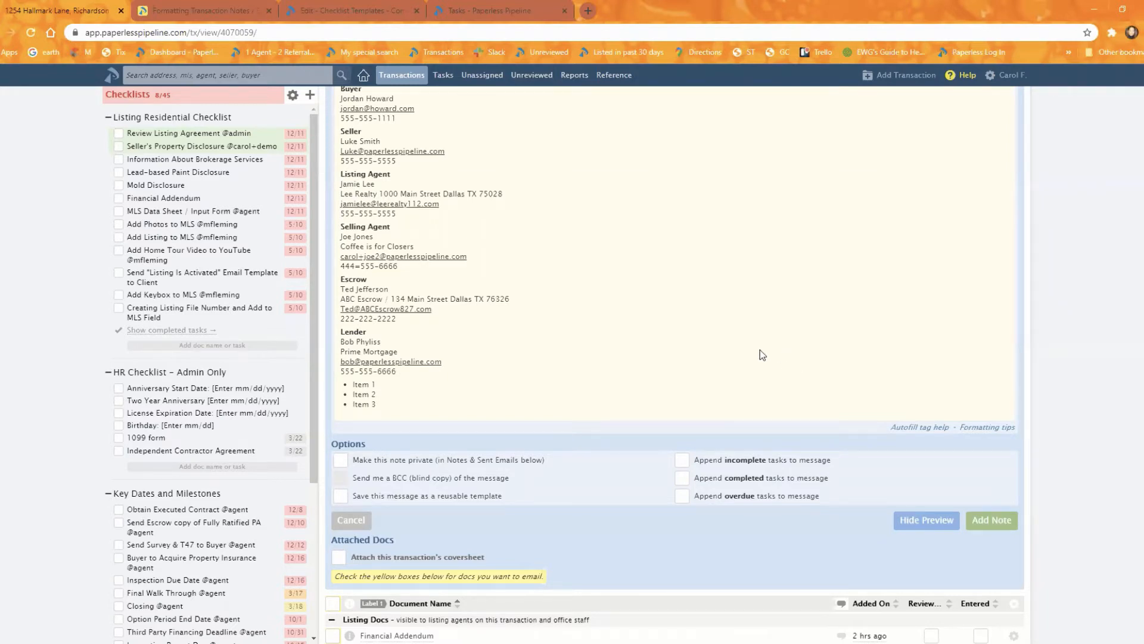
pyautogui.scroll(5, 763, 343)
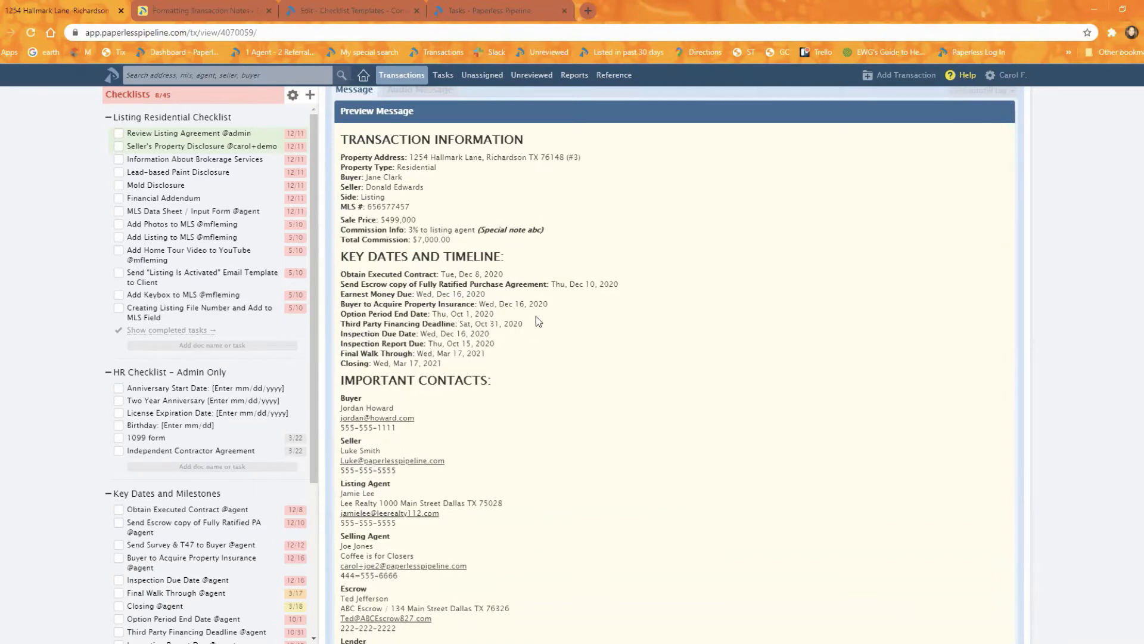
pyautogui.scroll(2, 678, 337)
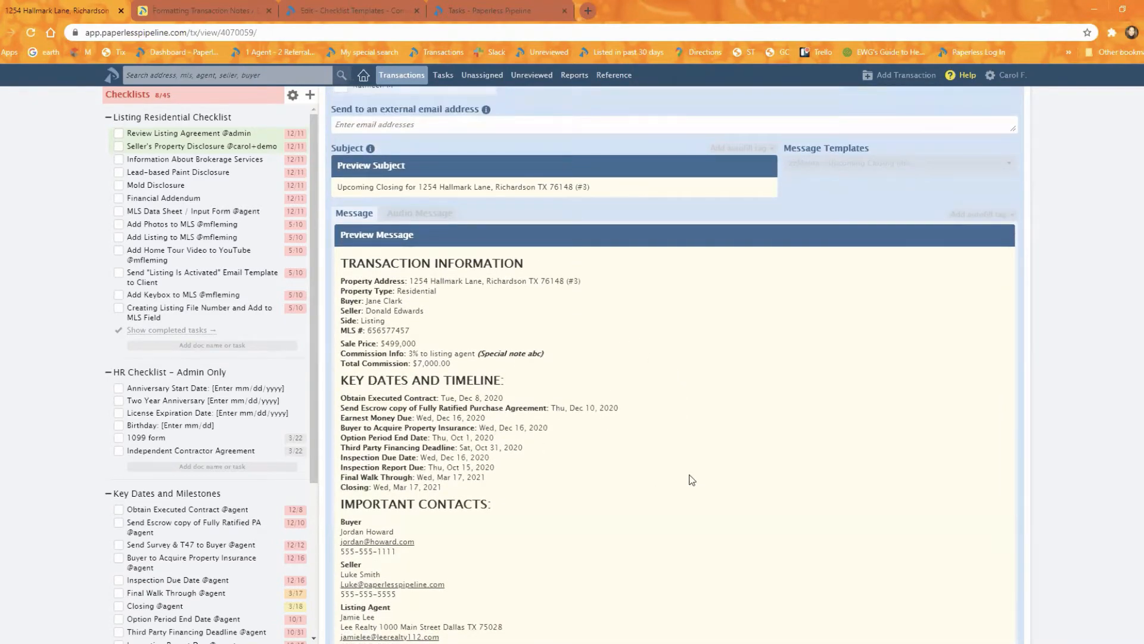
pyautogui.scroll(-1, 691, 479)
pyautogui.scroll(-3, 693, 481)
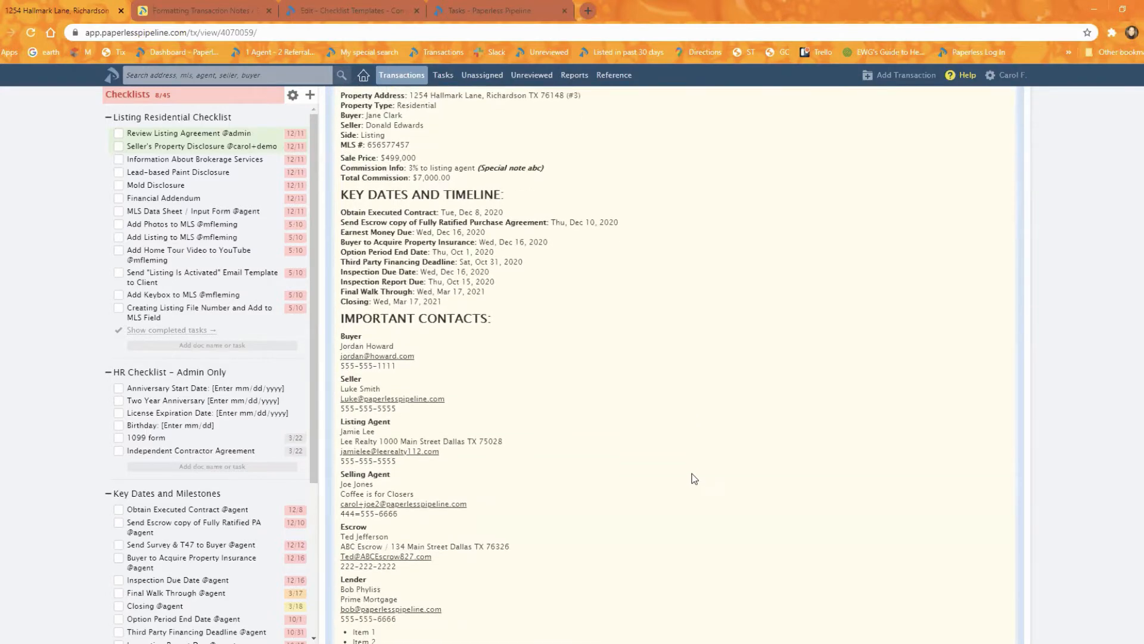
pyautogui.scroll(1, 711, 480)
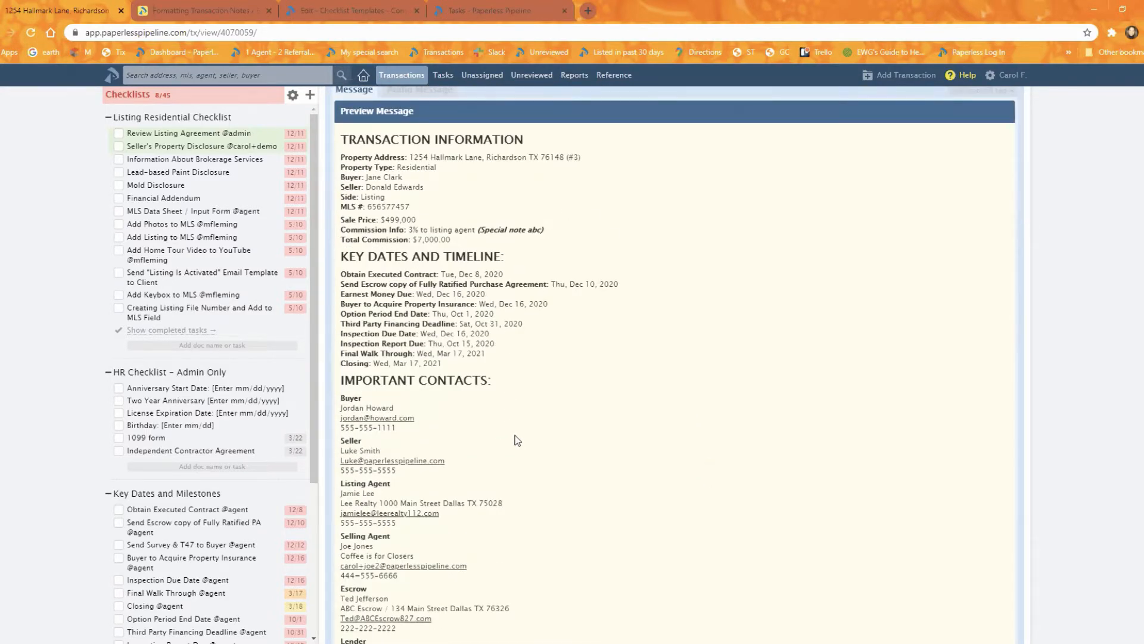
pyautogui.scroll(2, 482, 276)
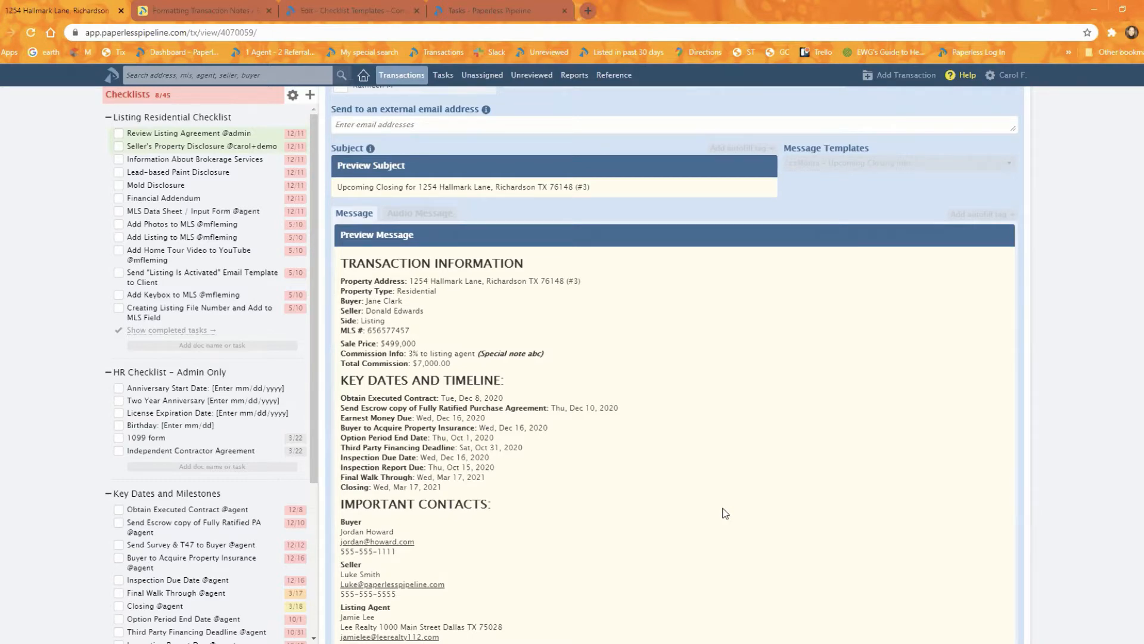
pyautogui.scroll(-7, 725, 513)
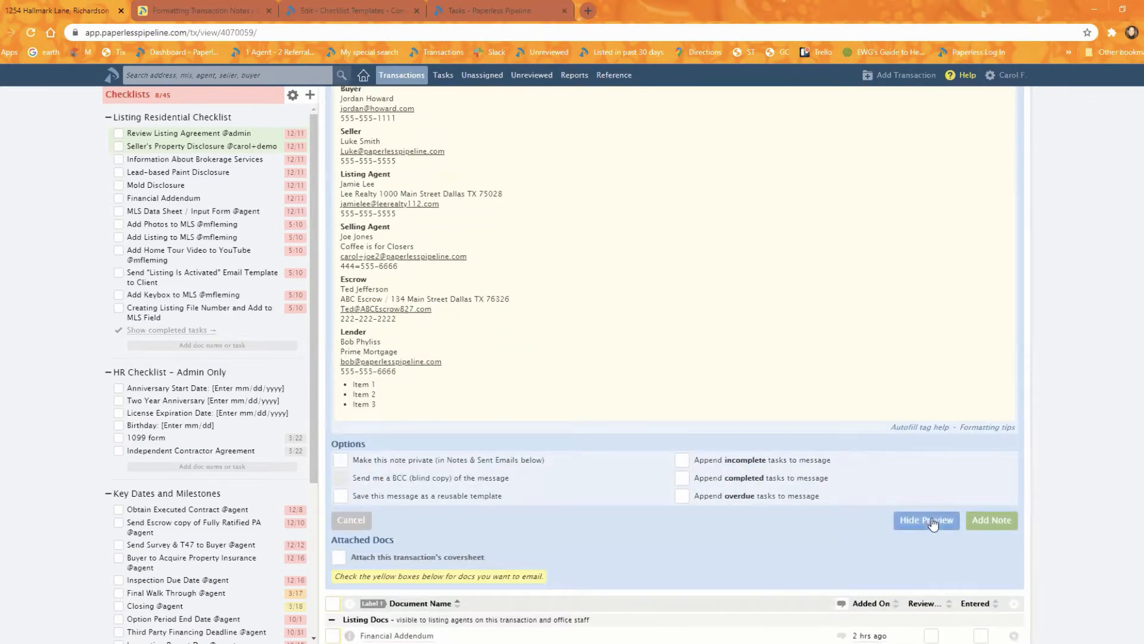
pyautogui.click(932, 521)
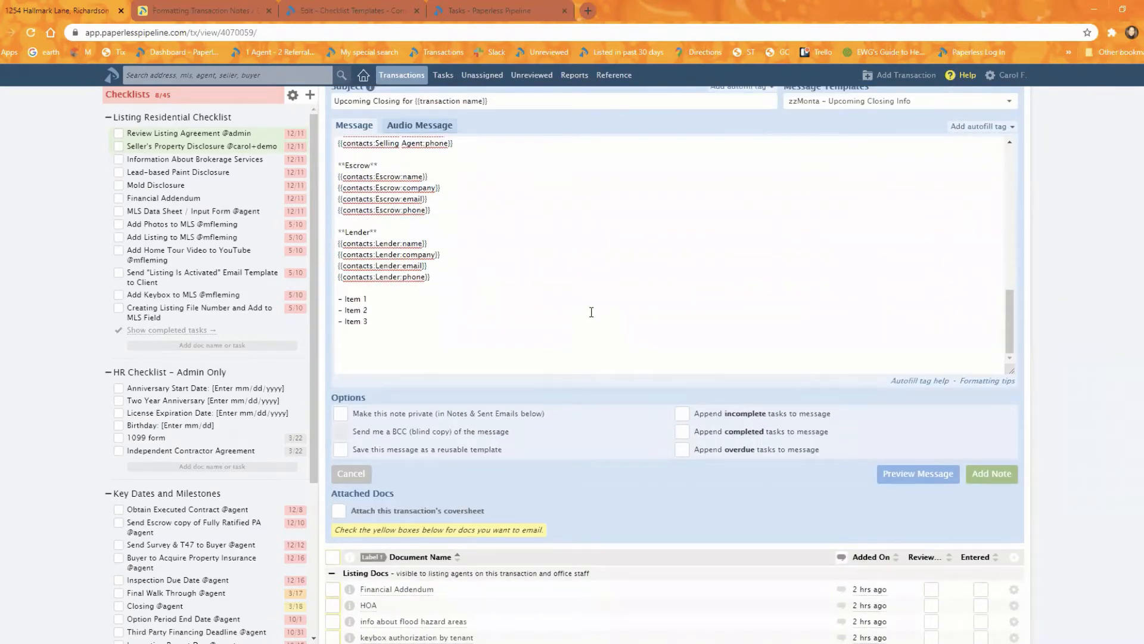
# - Clear the message and insert the contact details of the escrow contact and the listing agents' assistant
pyautogui.scroll(1, 592, 307)
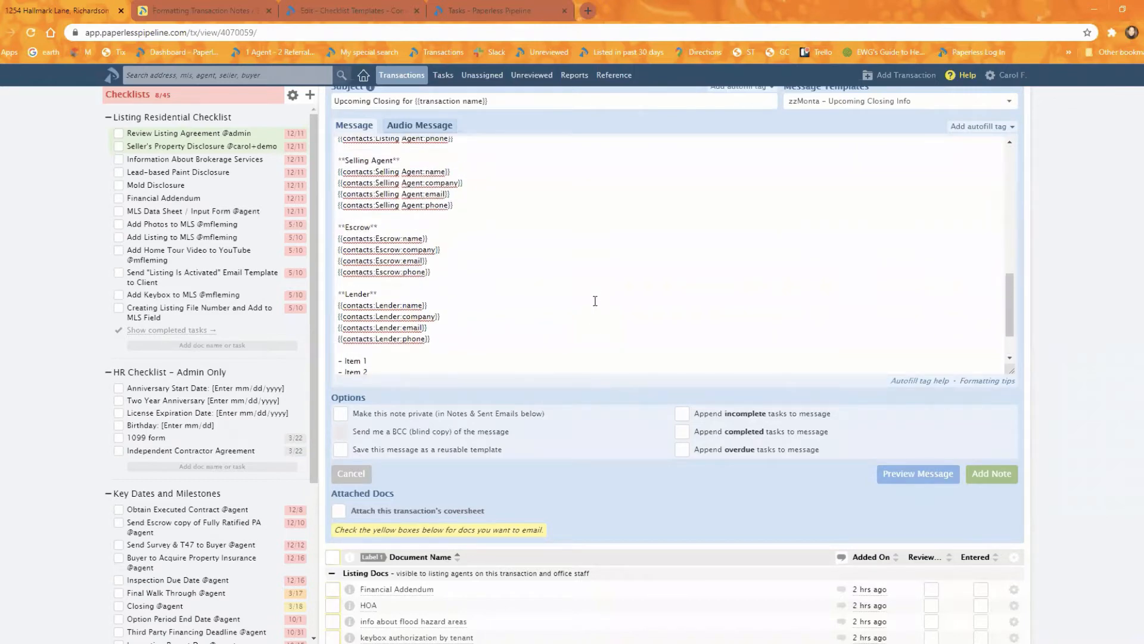
pyautogui.hotkey('ctrl', 'a')
pyautogui.press('BackSpace')
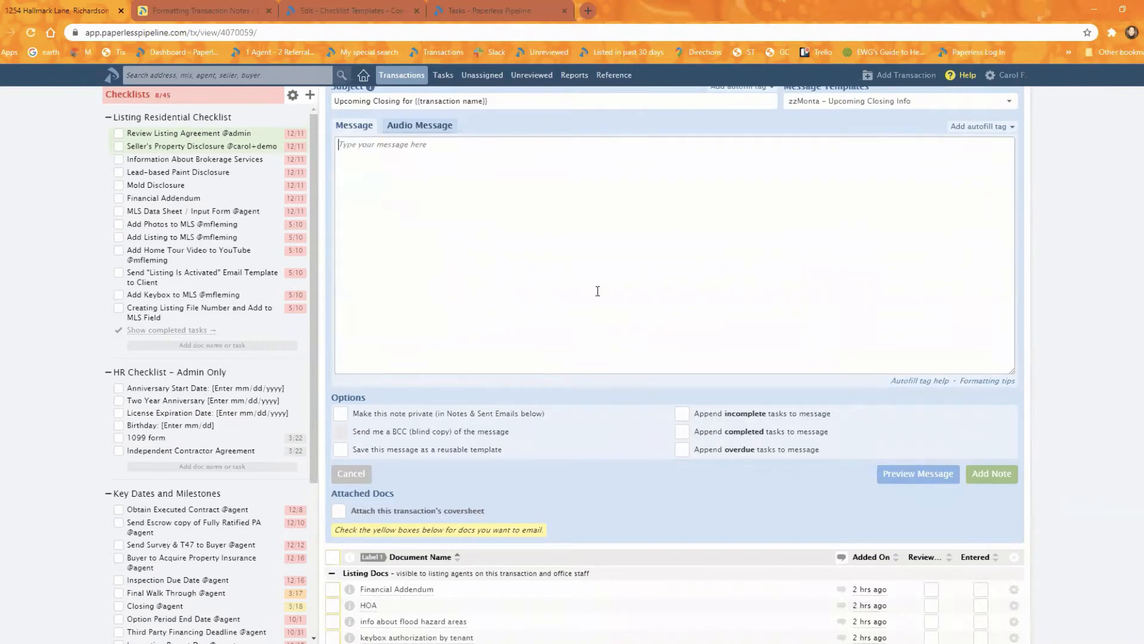
pyautogui.scroll(5, 667, 310)
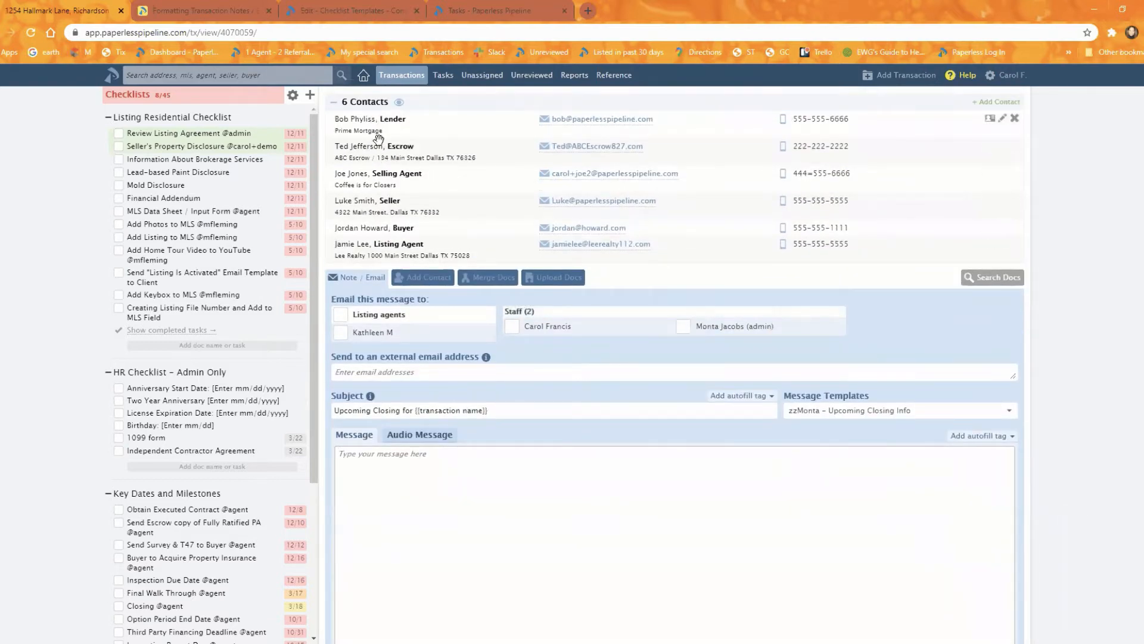
pyautogui.moveTo(376, 145); pyautogui.dragTo(434, 511)
pyautogui.scroll(2, 401, 238)
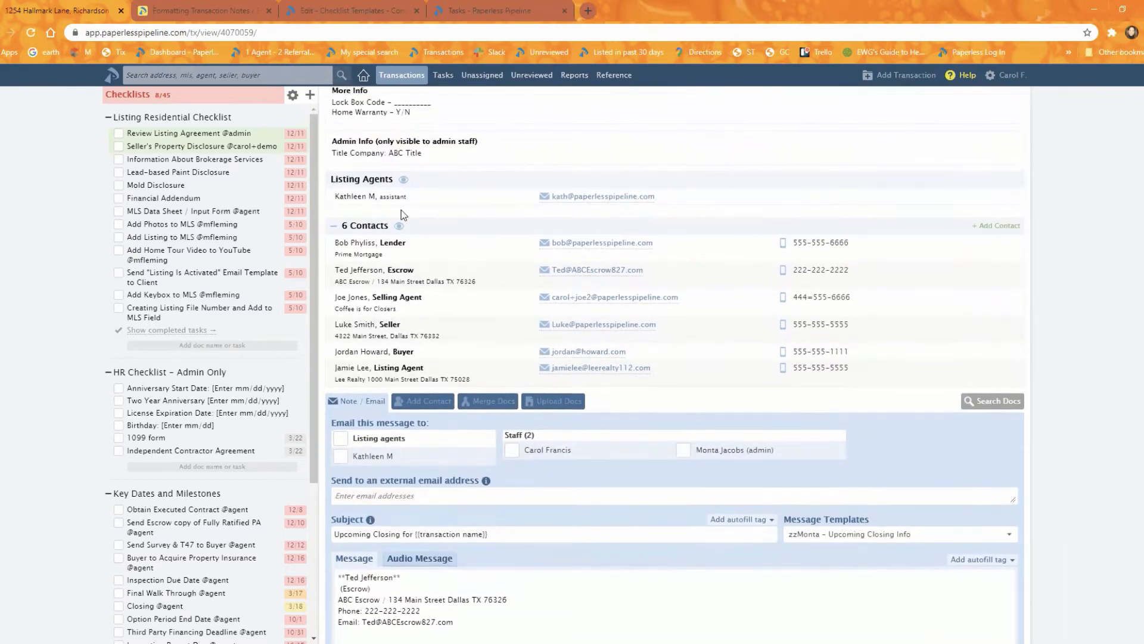
pyautogui.moveTo(376, 193); pyautogui.dragTo(456, 592)
# - Preview the message, check the bold formatting of the inserted contact names, and hide the preview
pyautogui.scroll(-2, 630, 563)
pyautogui.scroll(-2, 633, 566)
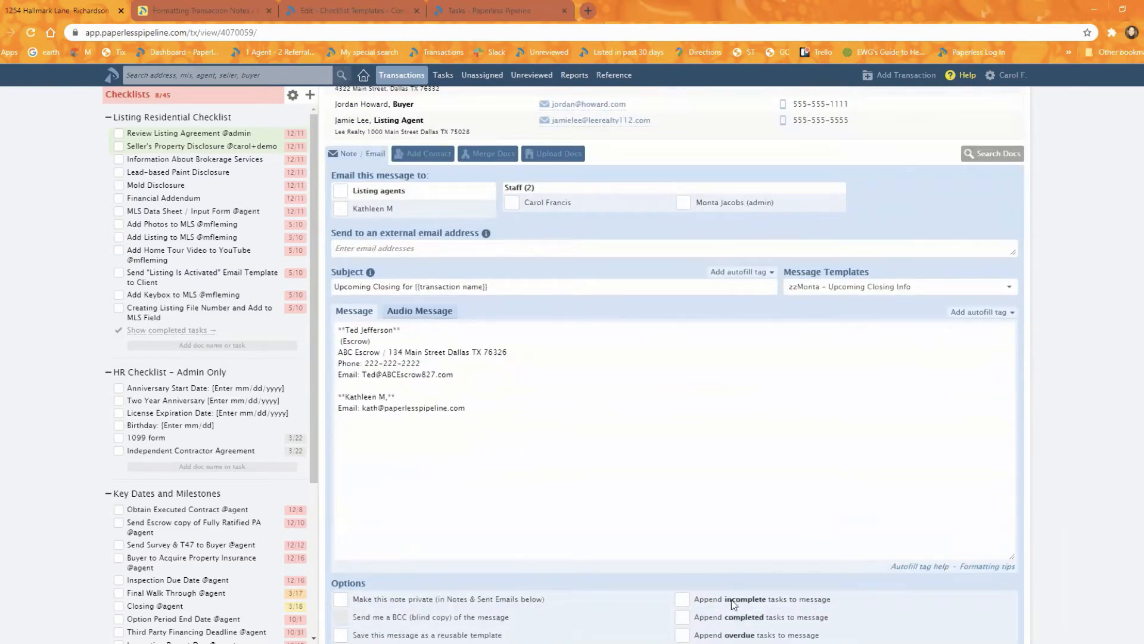
pyautogui.scroll(-1, 649, 507)
pyautogui.moveTo(396, 334)
pyautogui.mouseDown()
pyautogui.moveTo(339, 334)
pyautogui.moveTo(388, 334)
pyautogui.mouseUp()
pyautogui.click(909, 599)
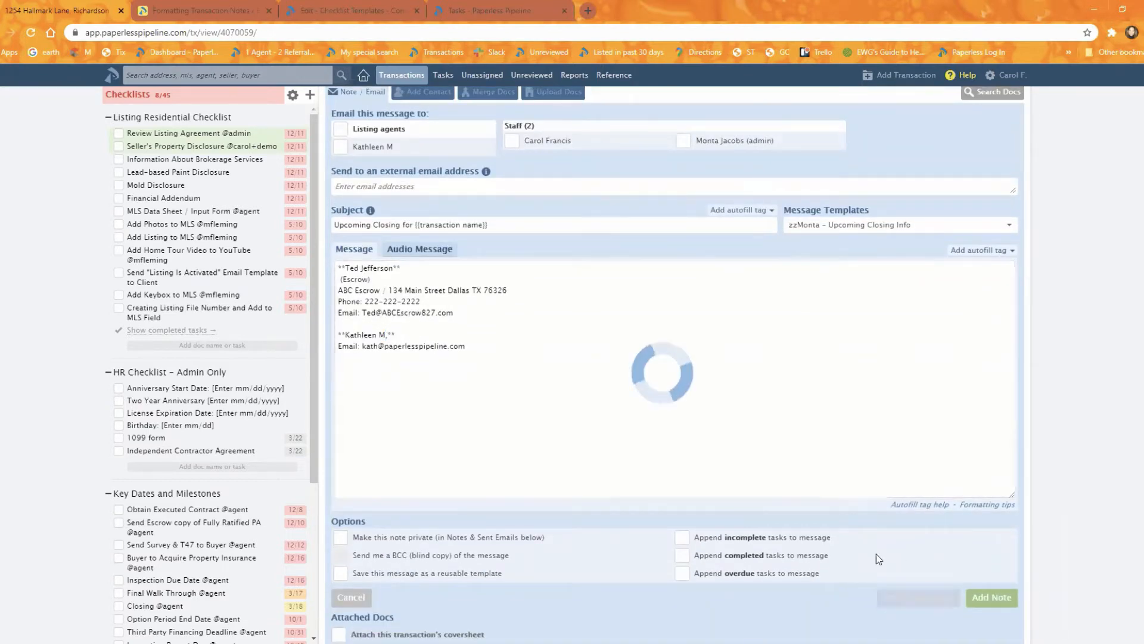
pyautogui.moveTo(396, 322); pyautogui.dragTo(340, 322)
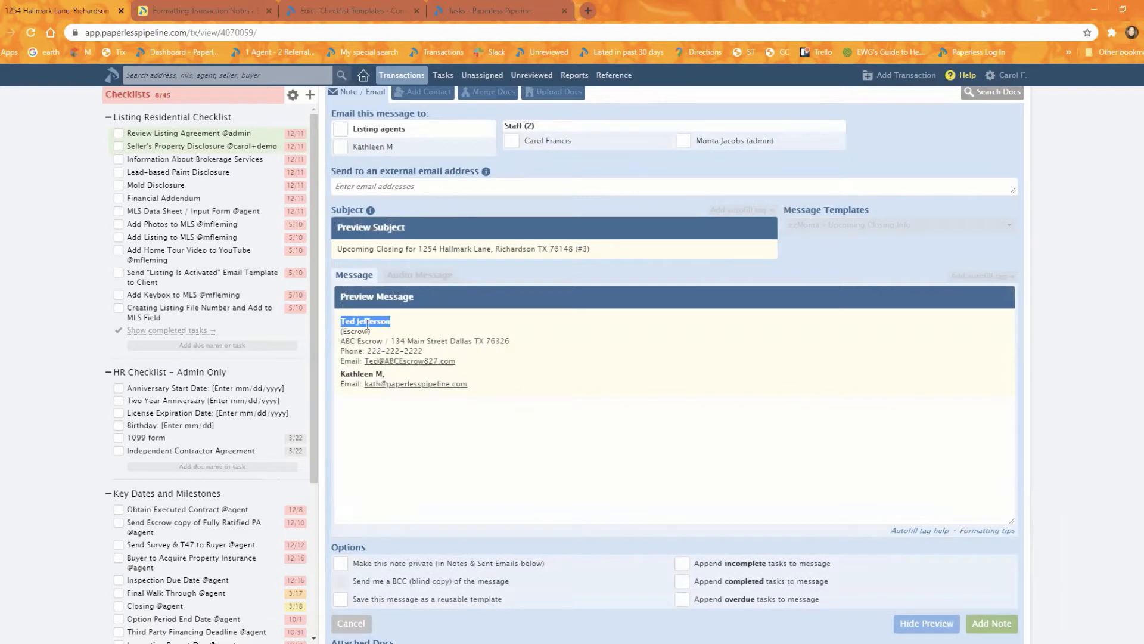
pyautogui.click(695, 450)
pyautogui.click(927, 623)
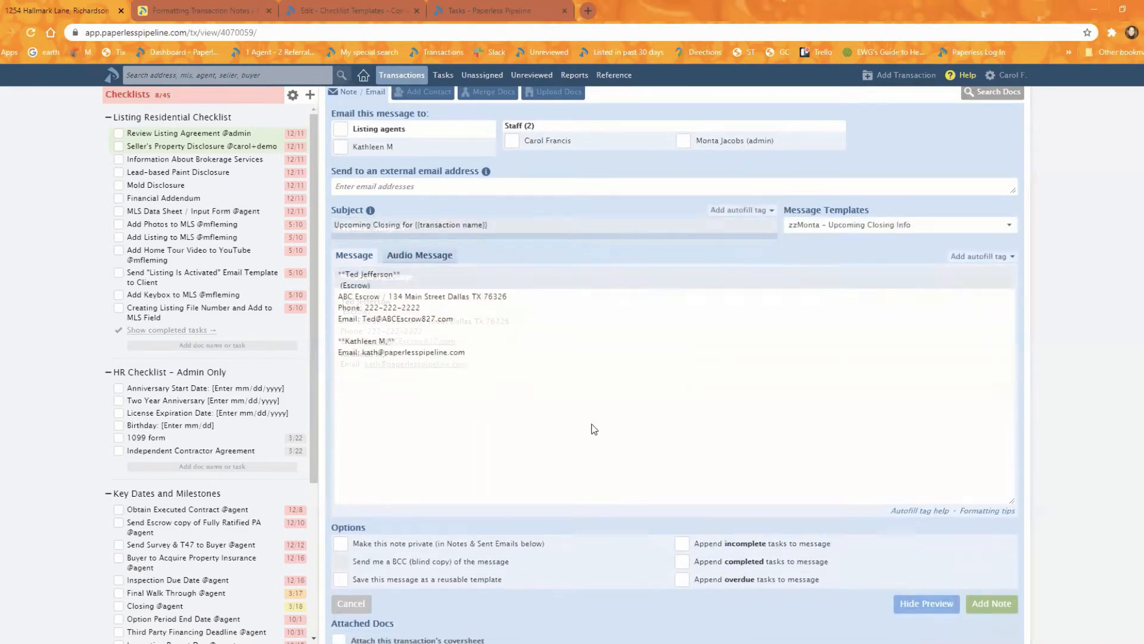
# - Insert the completed task "Keybox Authorization by Tenant" from the Listing Residential Checklist into the message and check it in the preview
pyautogui.click(168, 330)
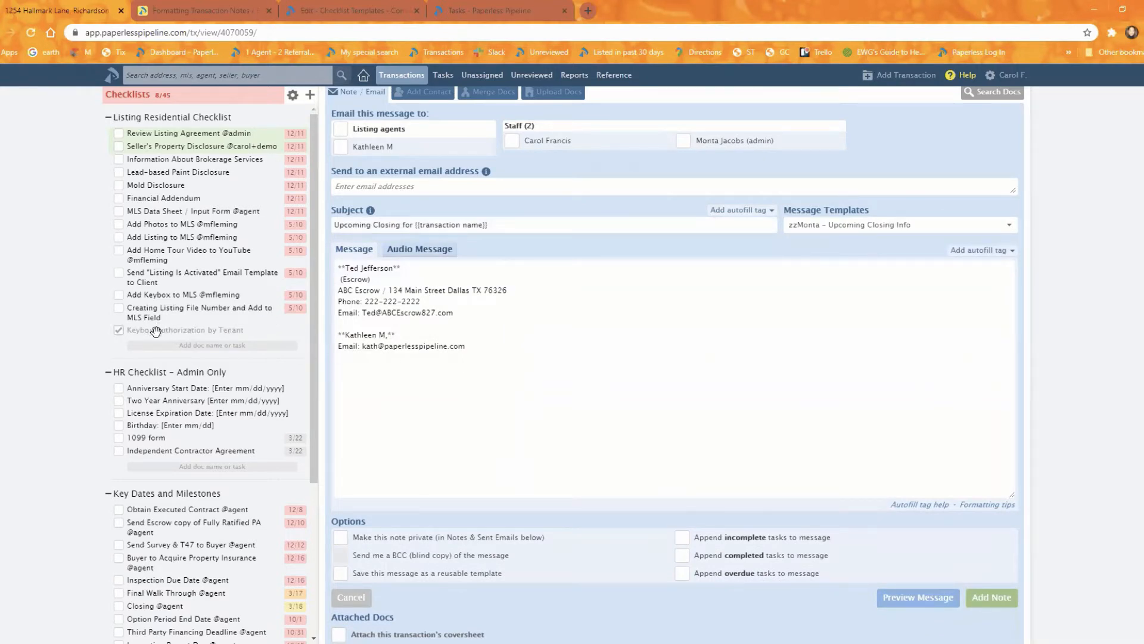
pyautogui.moveTo(163, 332); pyautogui.dragTo(417, 412)
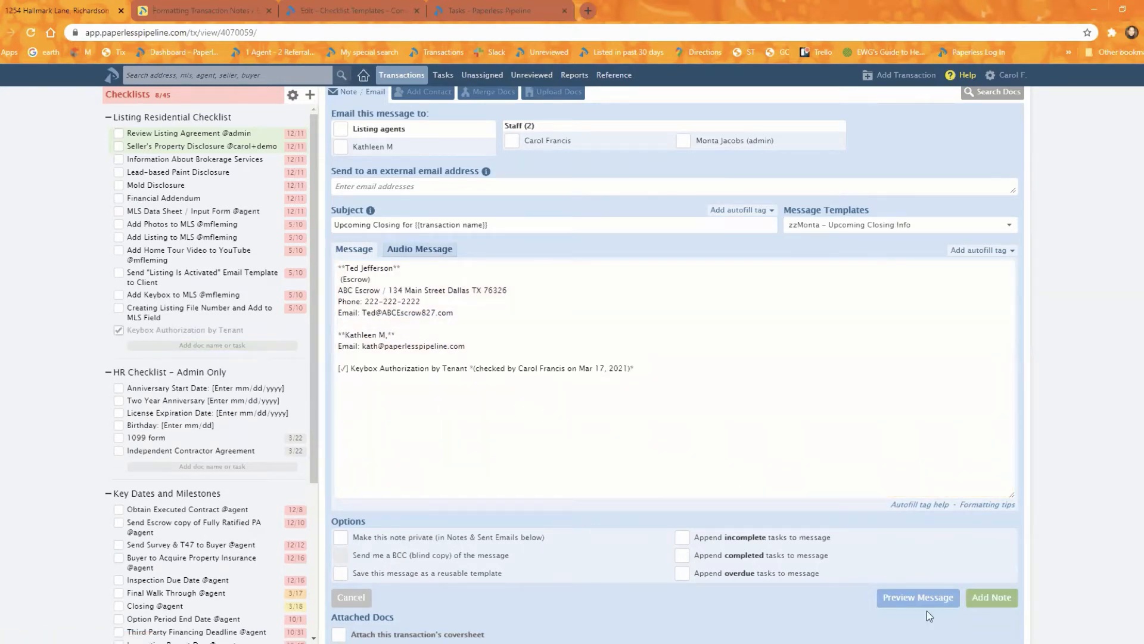
pyautogui.click(918, 597)
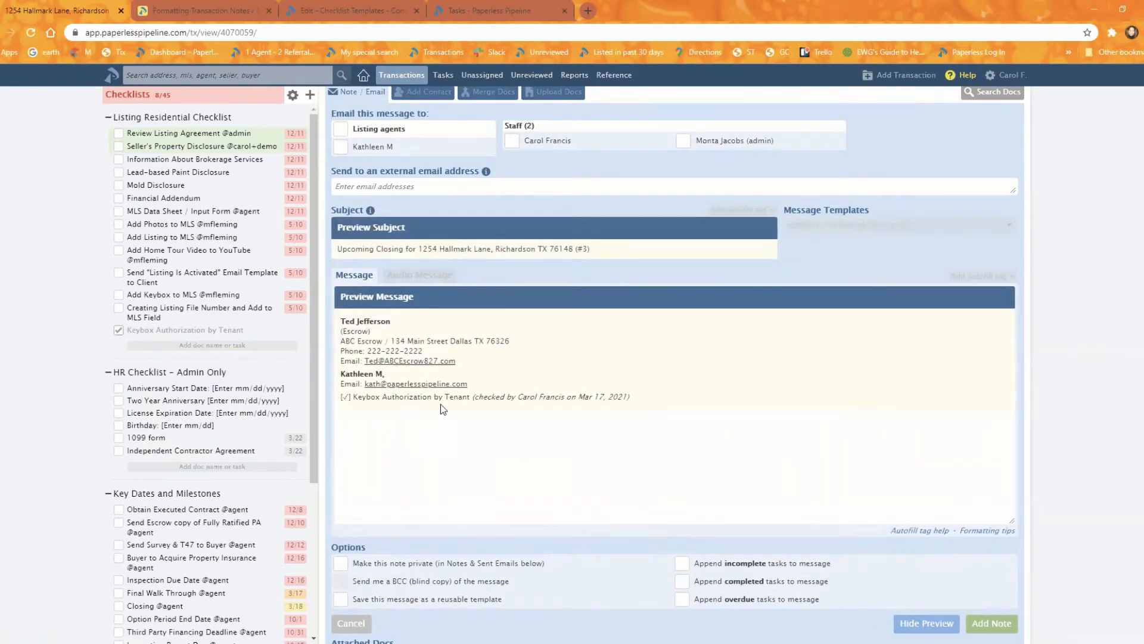
pyautogui.moveTo(475, 400); pyautogui.dragTo(641, 410)
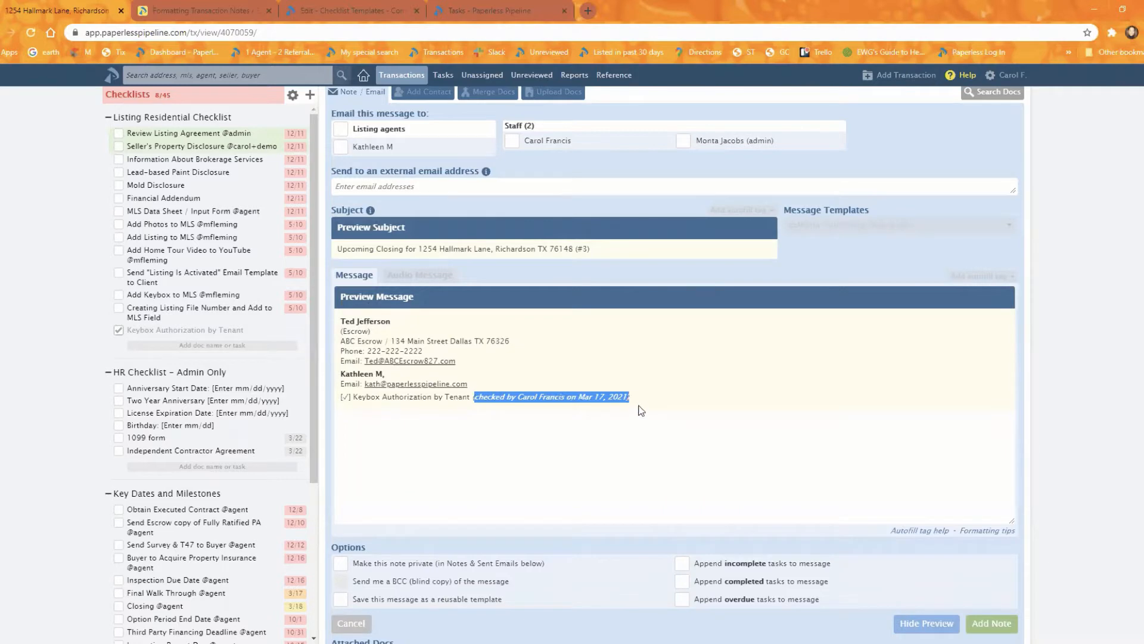
pyautogui.click(916, 626)
# - Insert the document comment on the Purchase Contract into the message and preview it
pyautogui.scroll(-4, 730, 442)
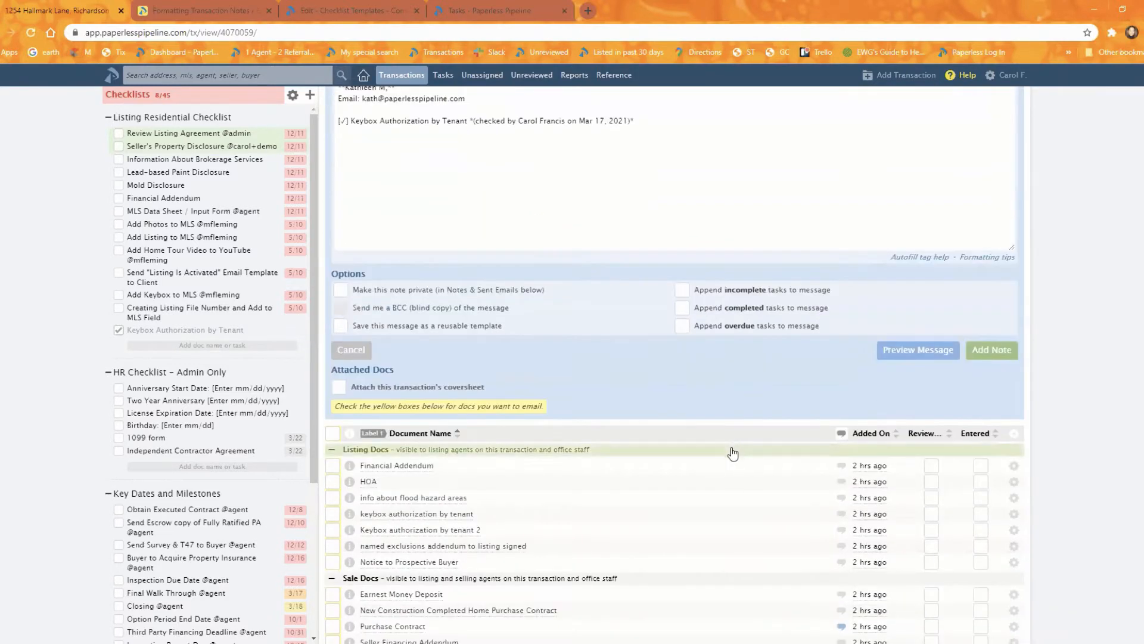
pyautogui.scroll(-3, 733, 454)
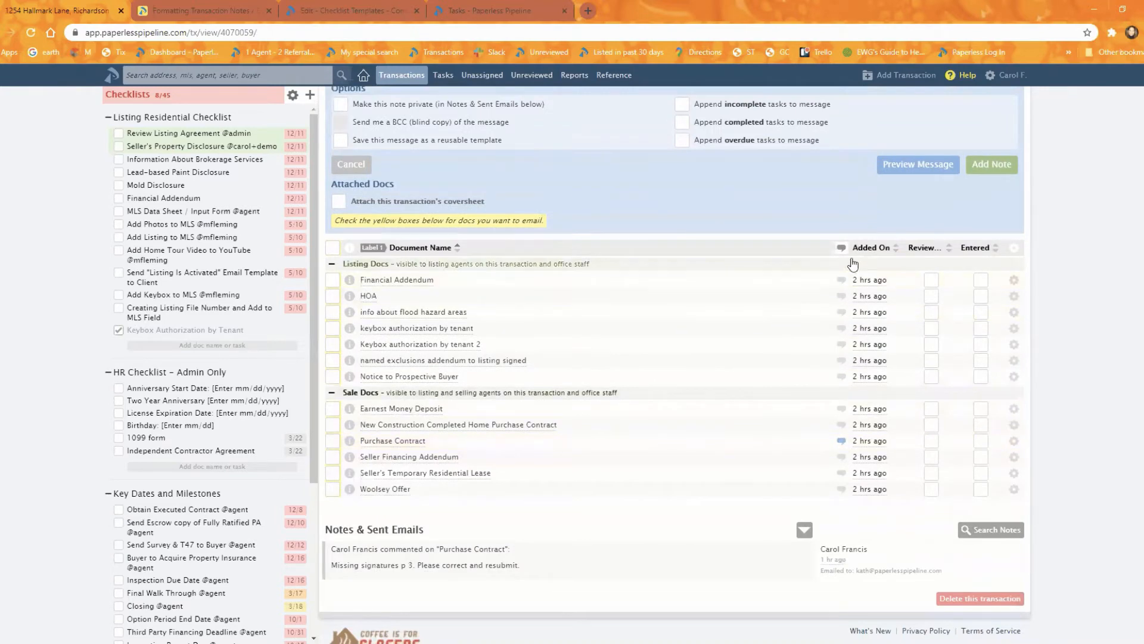
pyautogui.click(841, 441)
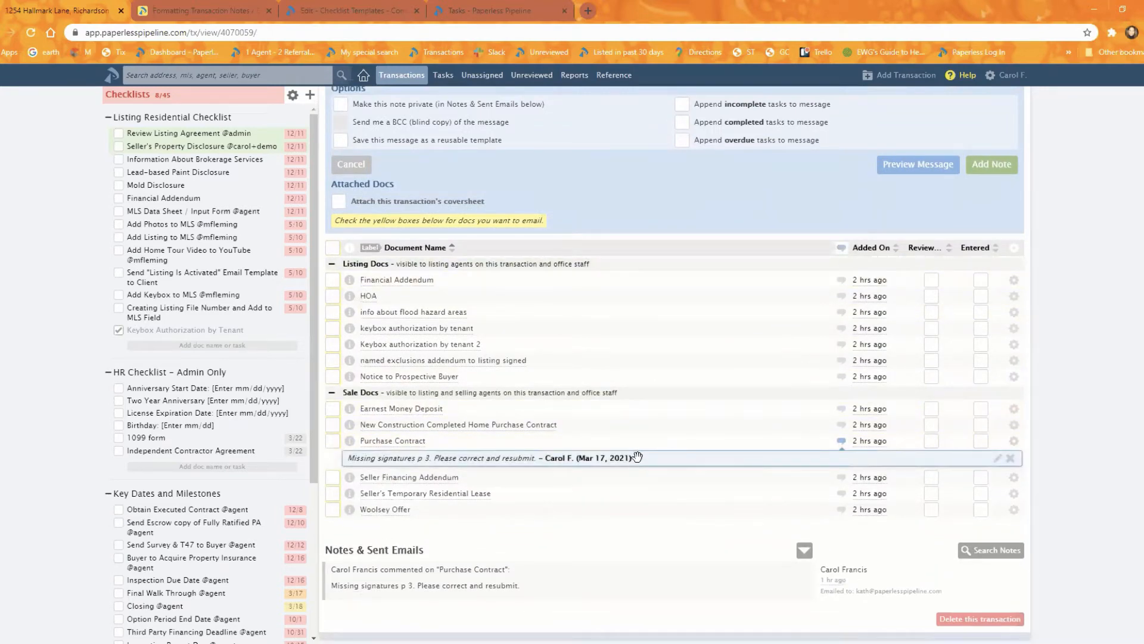
pyautogui.moveTo(637, 457); pyautogui.dragTo(639, 186)
pyautogui.click(909, 334)
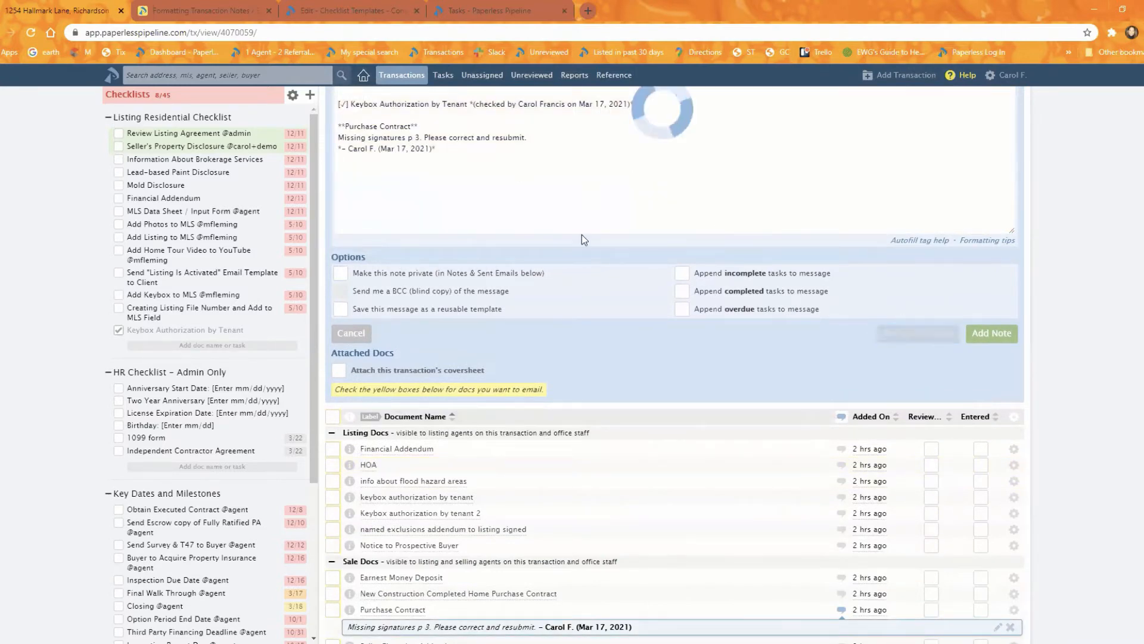
# - Check the formatting of the inserted document name, comment signature, contacts and completed task in the message preview
pyautogui.moveTo(415, 149); pyautogui.dragTo(341, 148)
pyautogui.moveTo(366, 169); pyautogui.dragTo(345, 171)
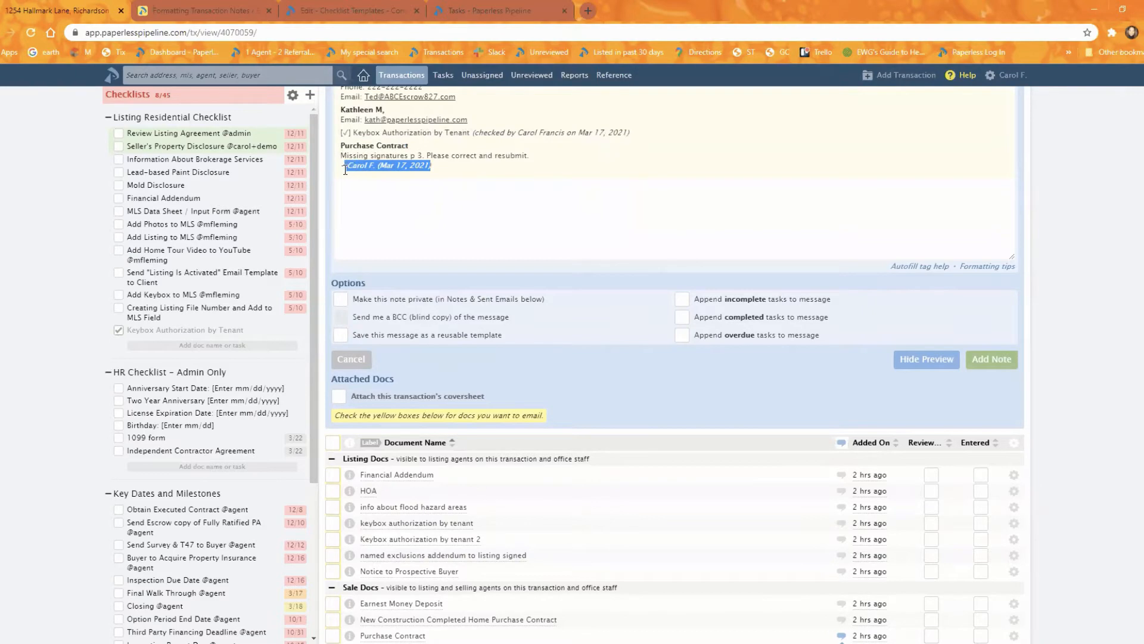
pyautogui.click(485, 179)
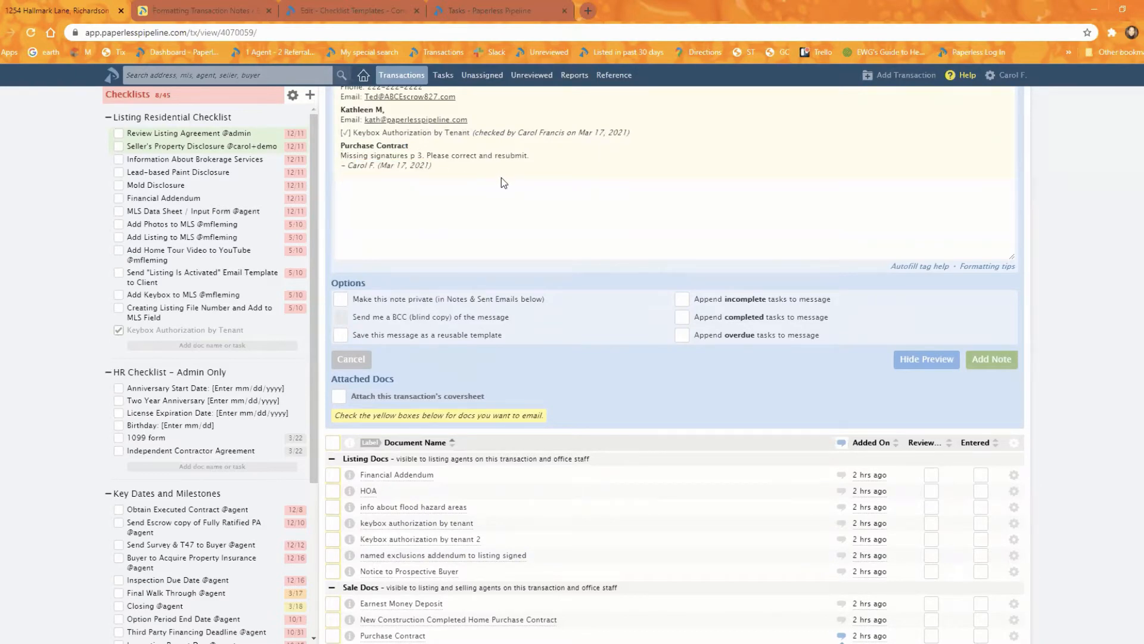
pyautogui.scroll(3, 566, 203)
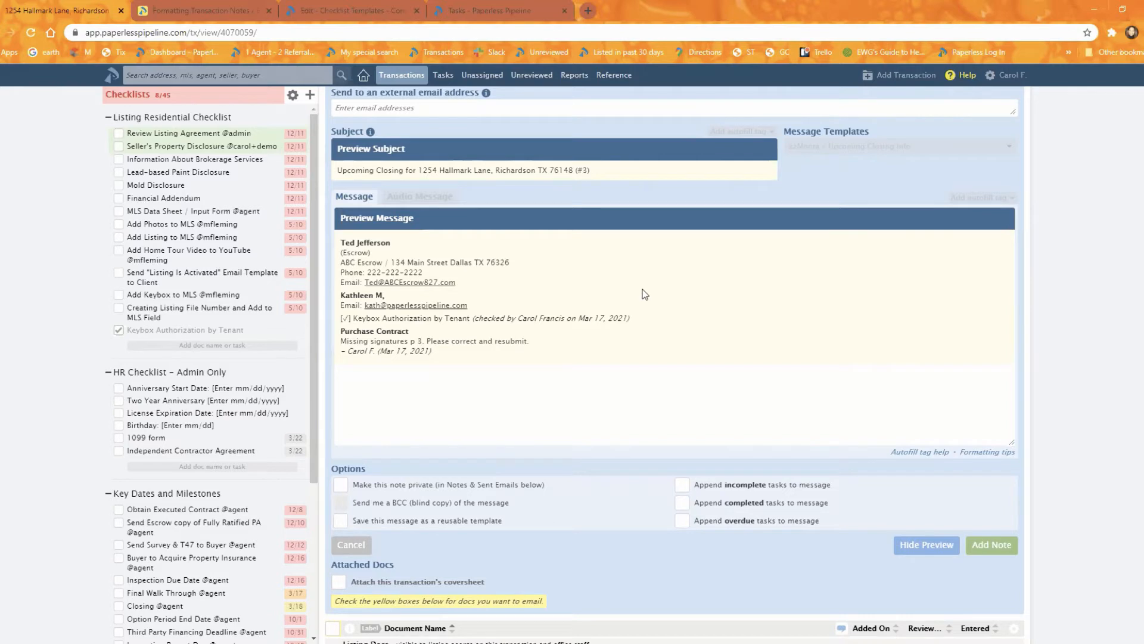
pyautogui.moveTo(358, 330); pyautogui.dragTo(409, 315)
pyautogui.click(662, 360)
pyautogui.scroll(-3, 875, 324)
pyautogui.scroll(4, 723, 286)
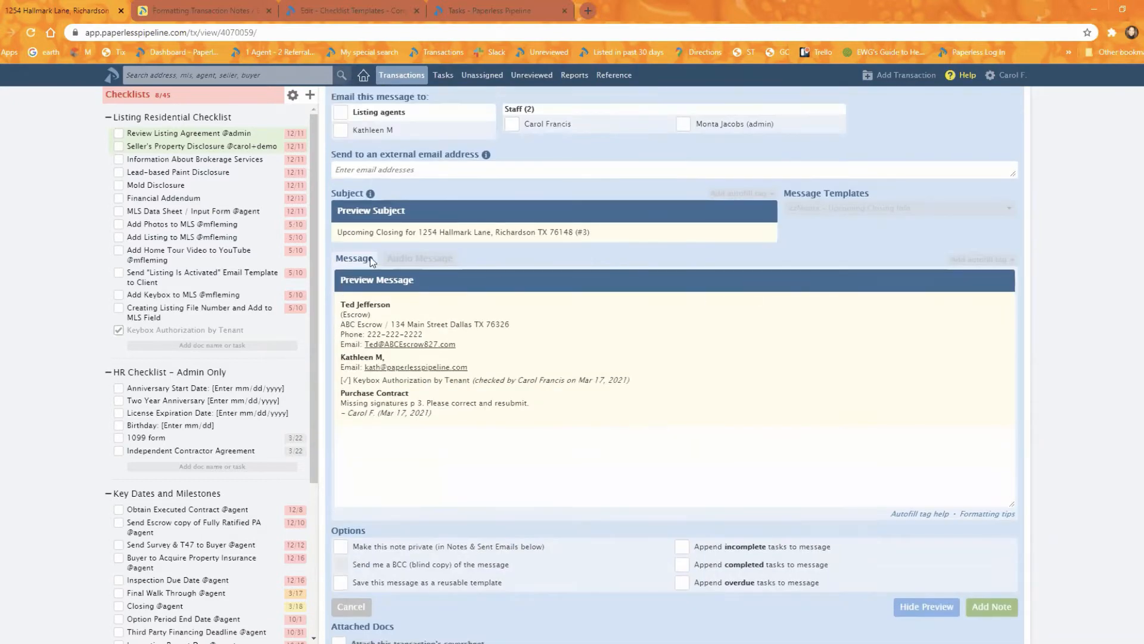
# - Hide the preview and discard the message without sending it
pyautogui.click(926, 606)
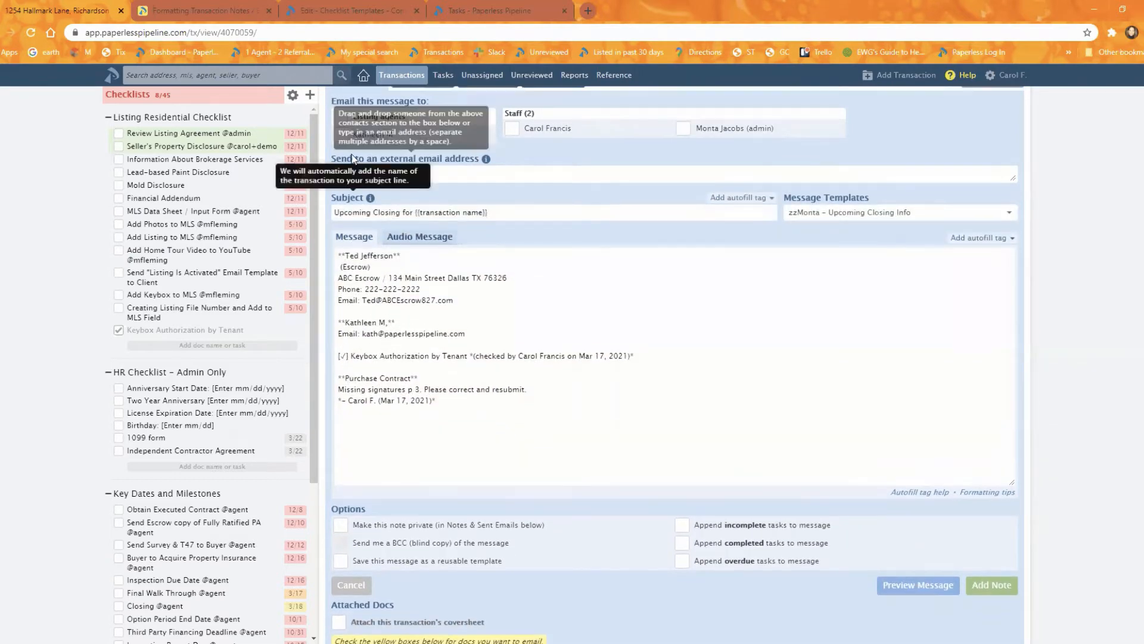
pyautogui.scroll(2, 352, 159)
pyautogui.click(339, 197)
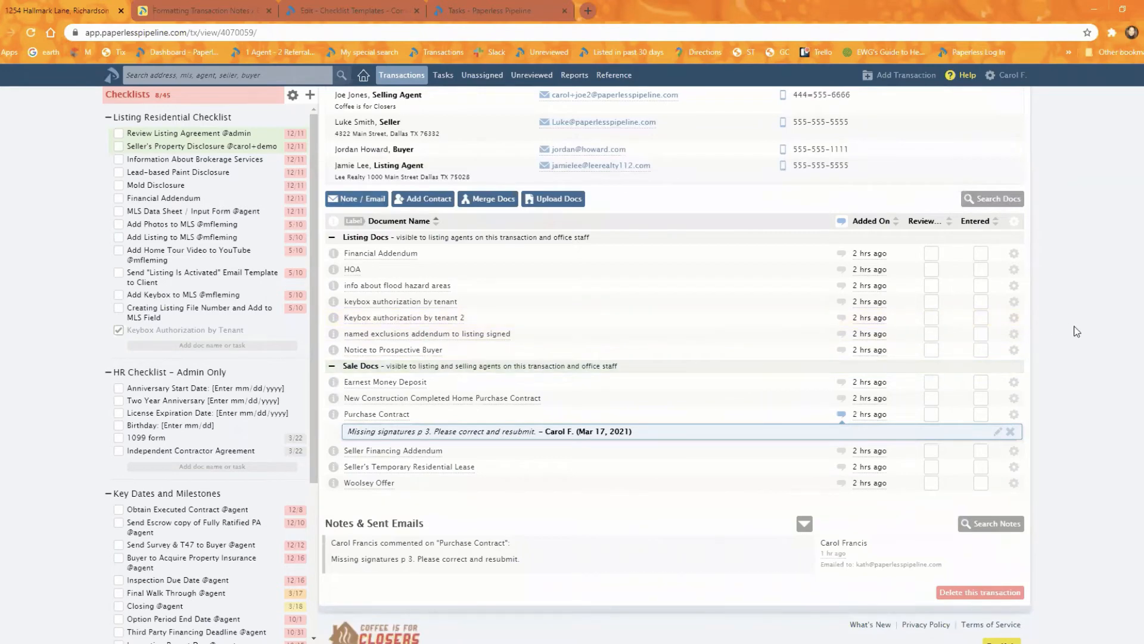
# - Open the admin settings in a new browser tab and display the company's document labels
pyautogui.scroll(1, 1067, 324)
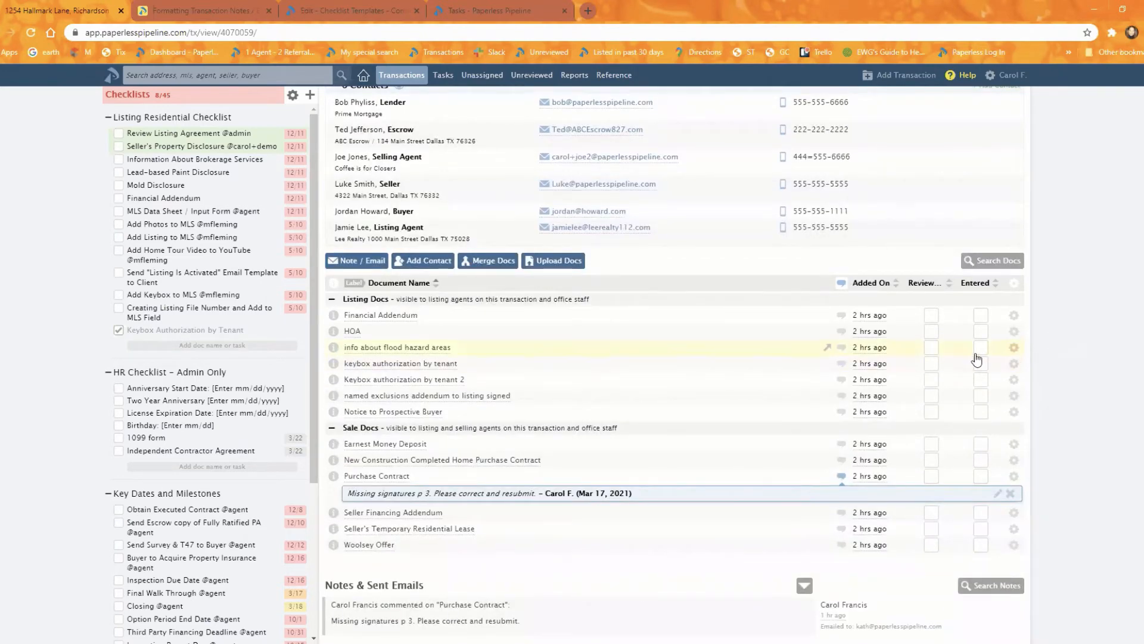
pyautogui.click(1009, 82)
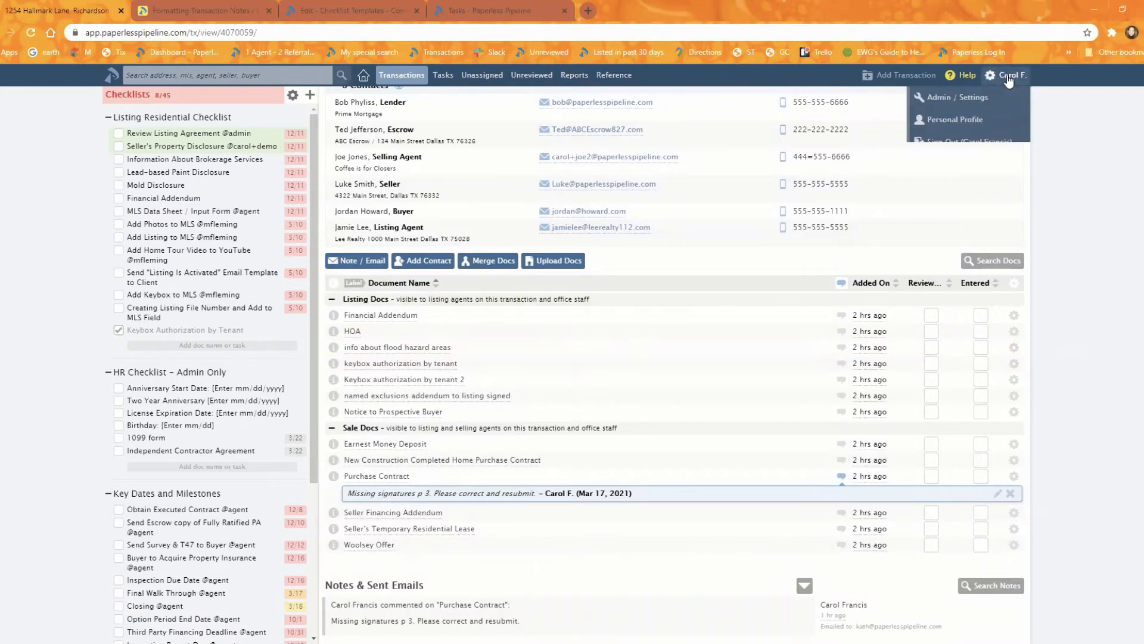
pyautogui.rightClick(970, 103)
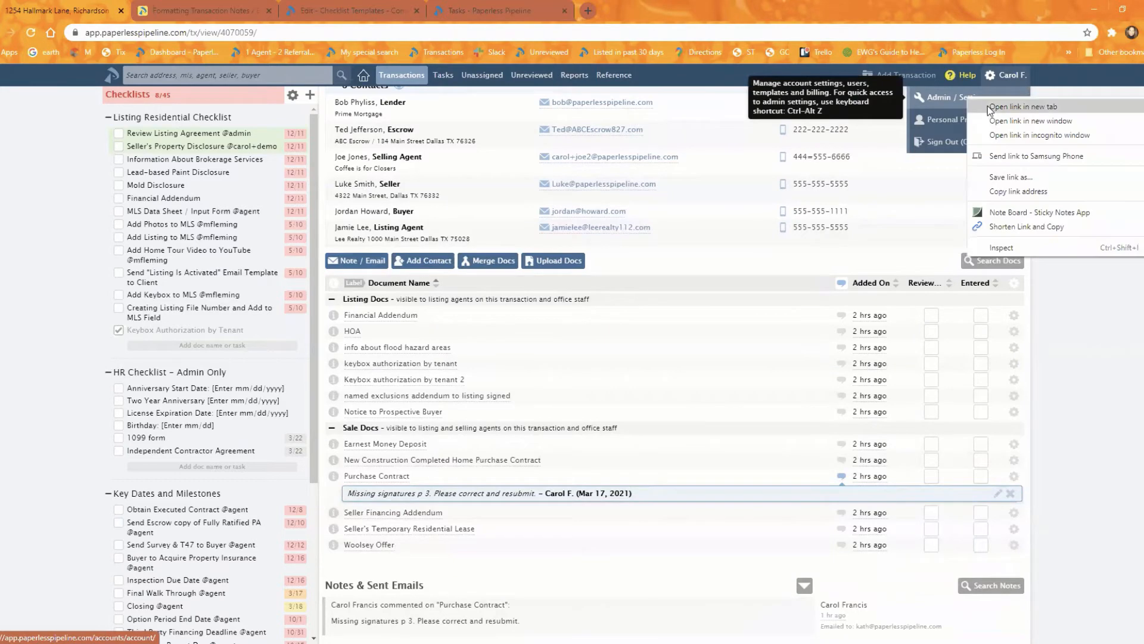
pyautogui.click(992, 111)
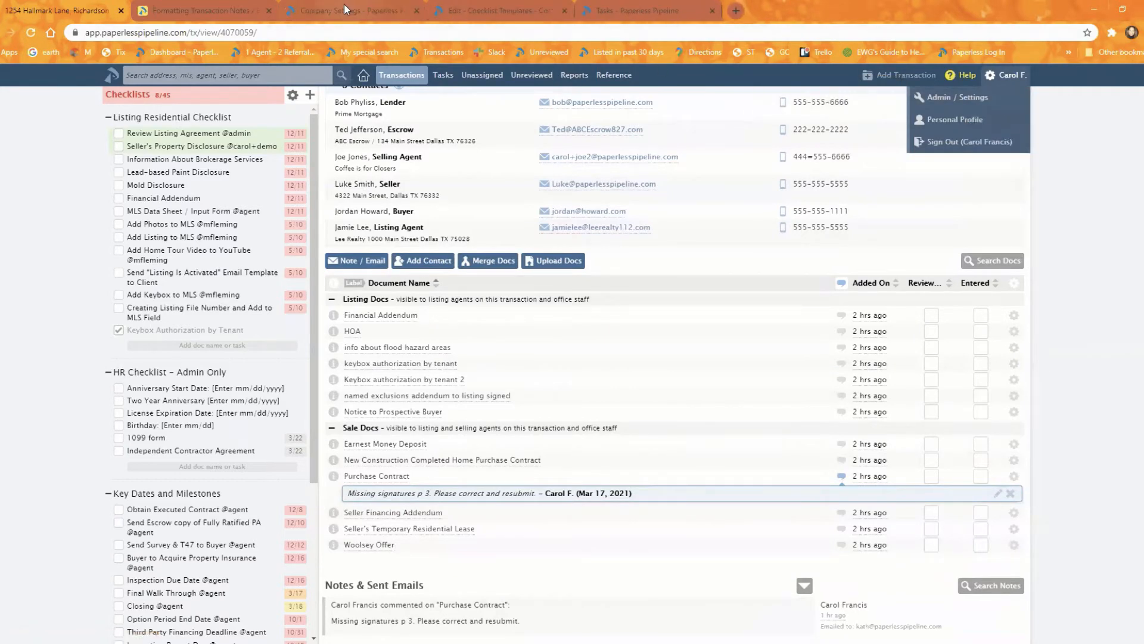
pyautogui.click(344, 3)
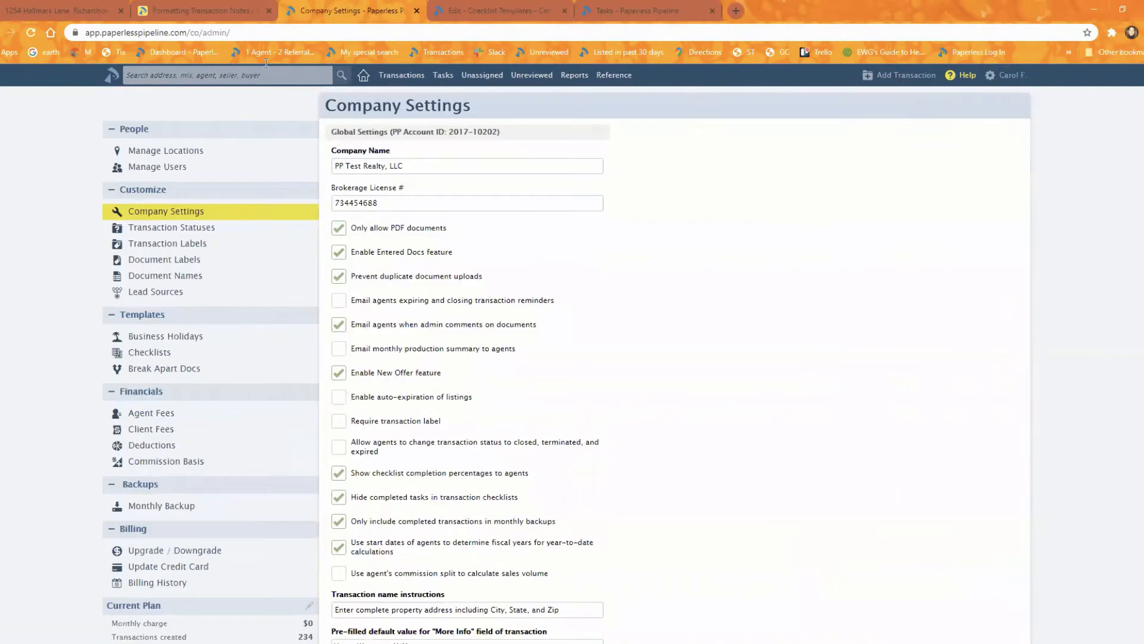
pyautogui.click(165, 261)
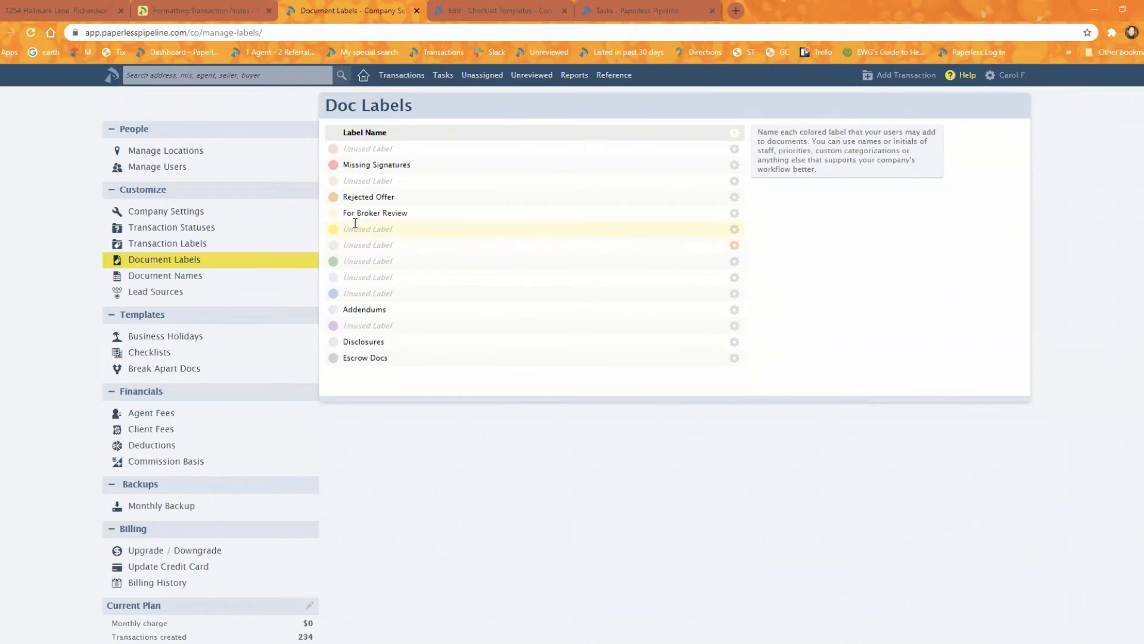
pyautogui.click(52, 6)
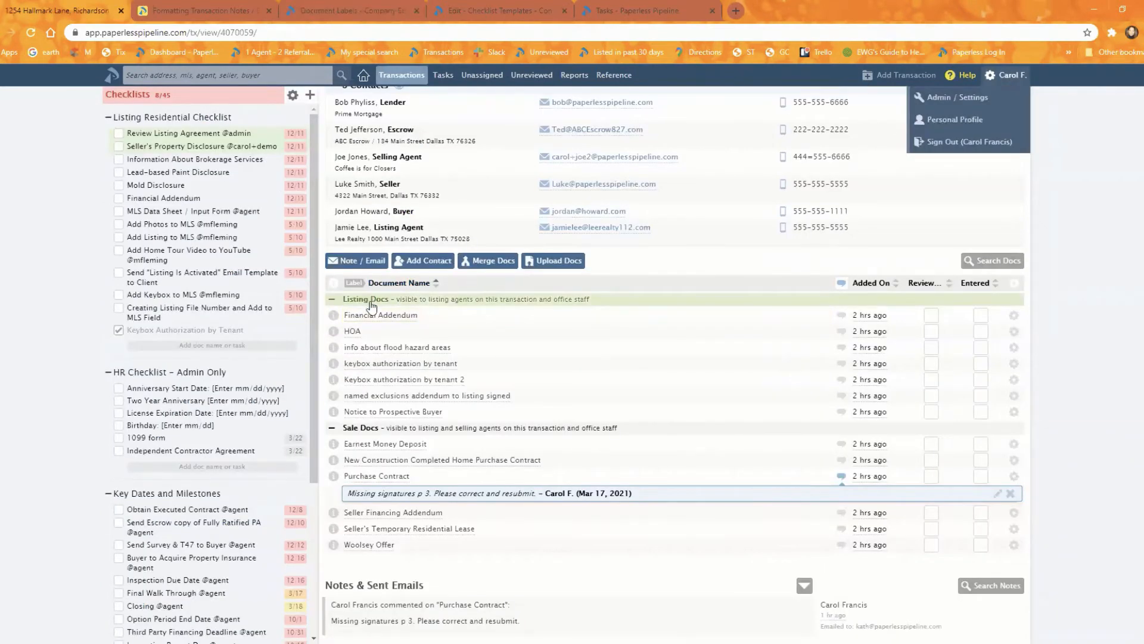
pyautogui.click(840, 284)
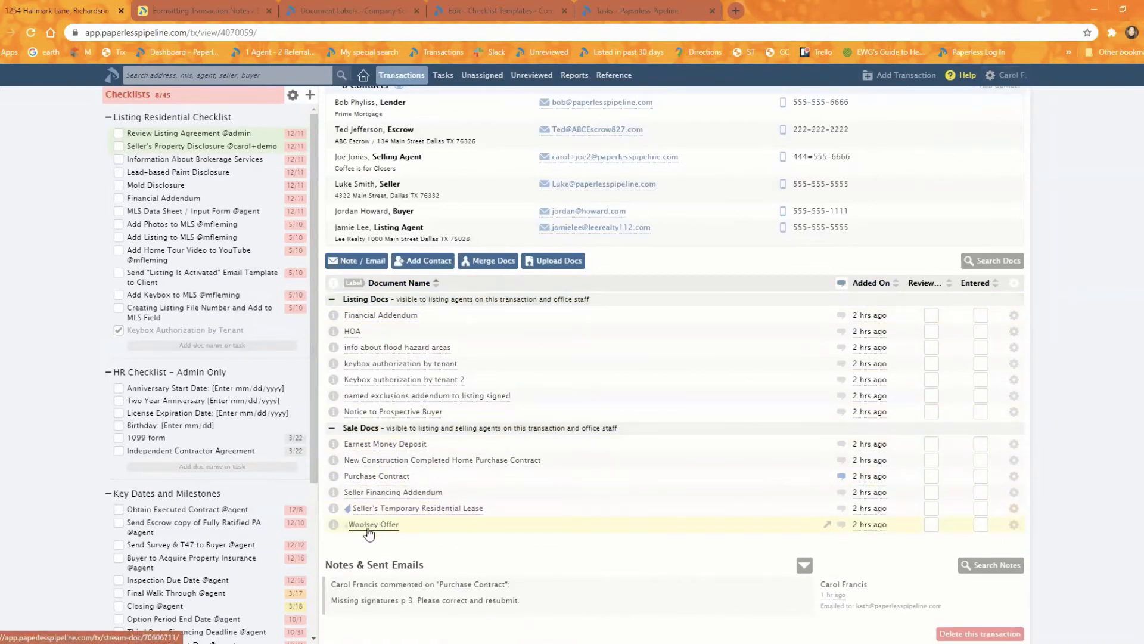
pyautogui.rightClick(351, 477)
pyautogui.click(351, 476)
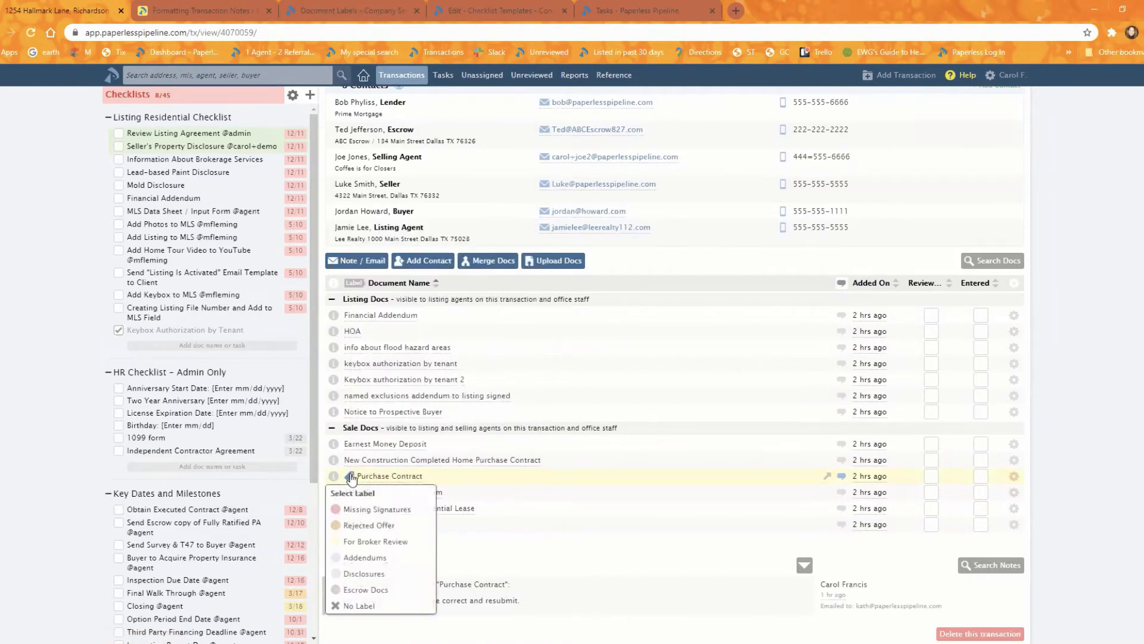
pyautogui.click(351, 510)
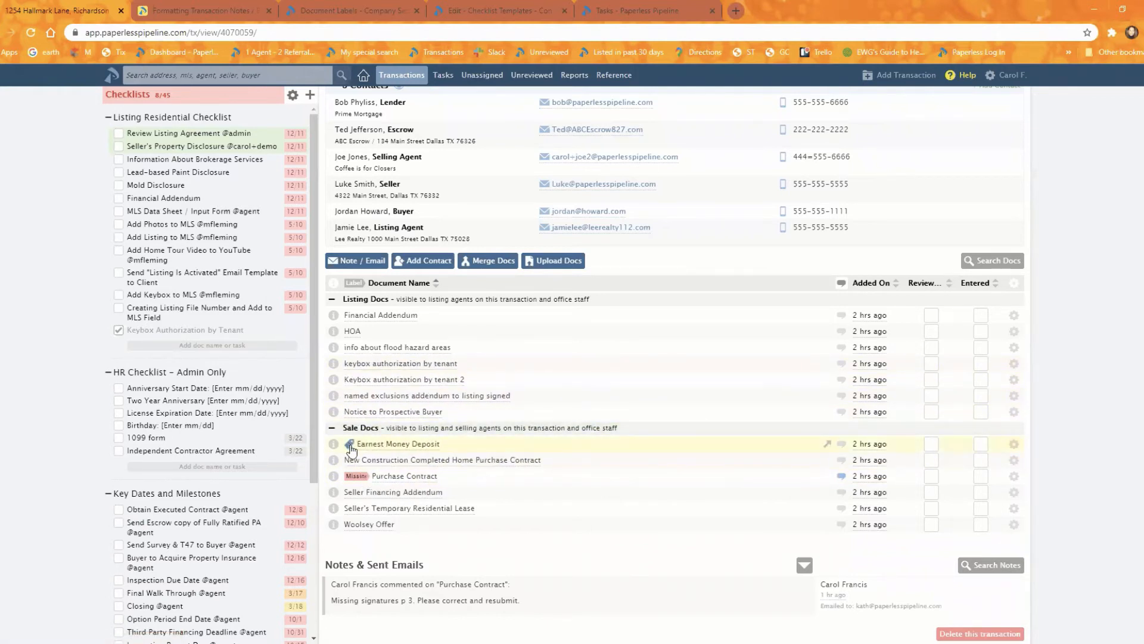
# - Apply the For Broker Review label to Seller's Temporary Residential Lease, named exclusions addendum to listing signed, and info about flood hazard areas
pyautogui.click(349, 508)
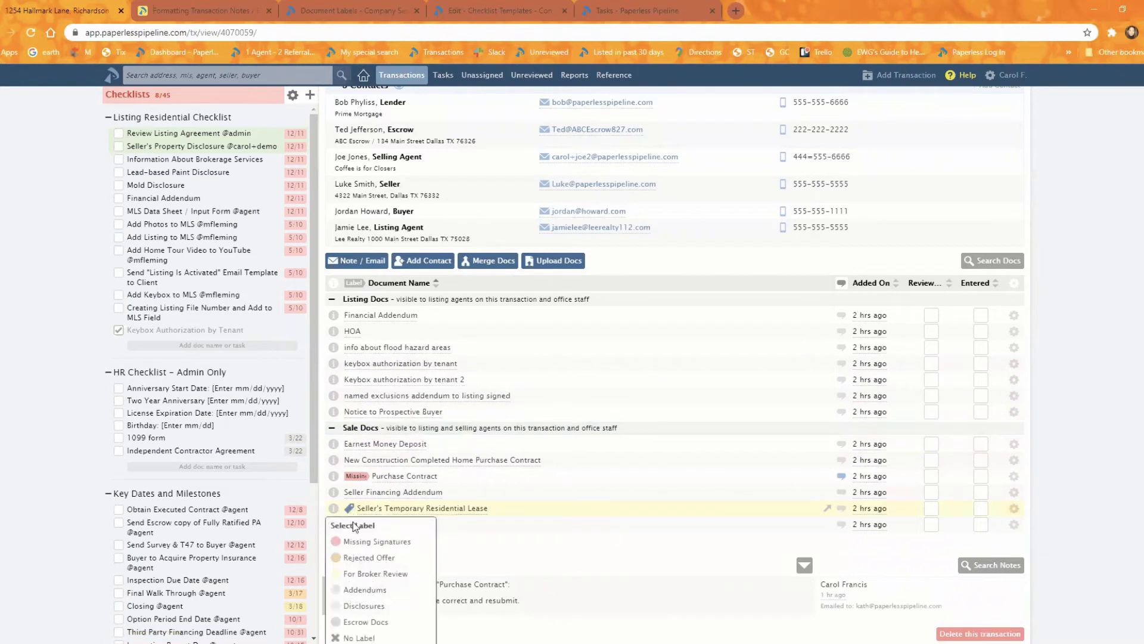
pyautogui.click(365, 574)
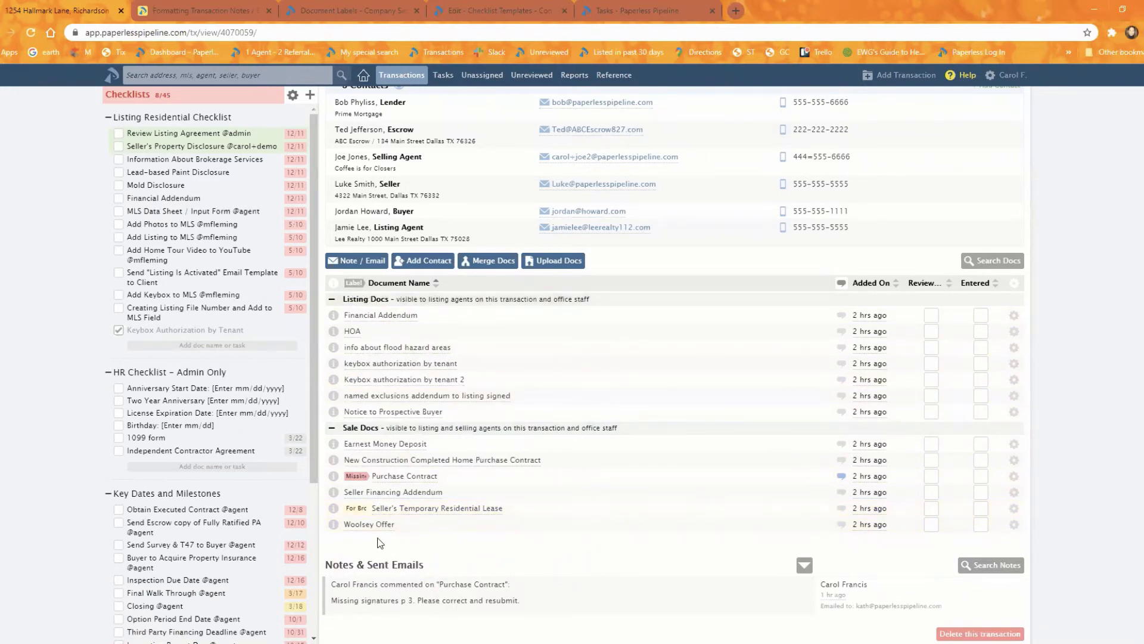
pyautogui.click(349, 492)
pyautogui.click(349, 395)
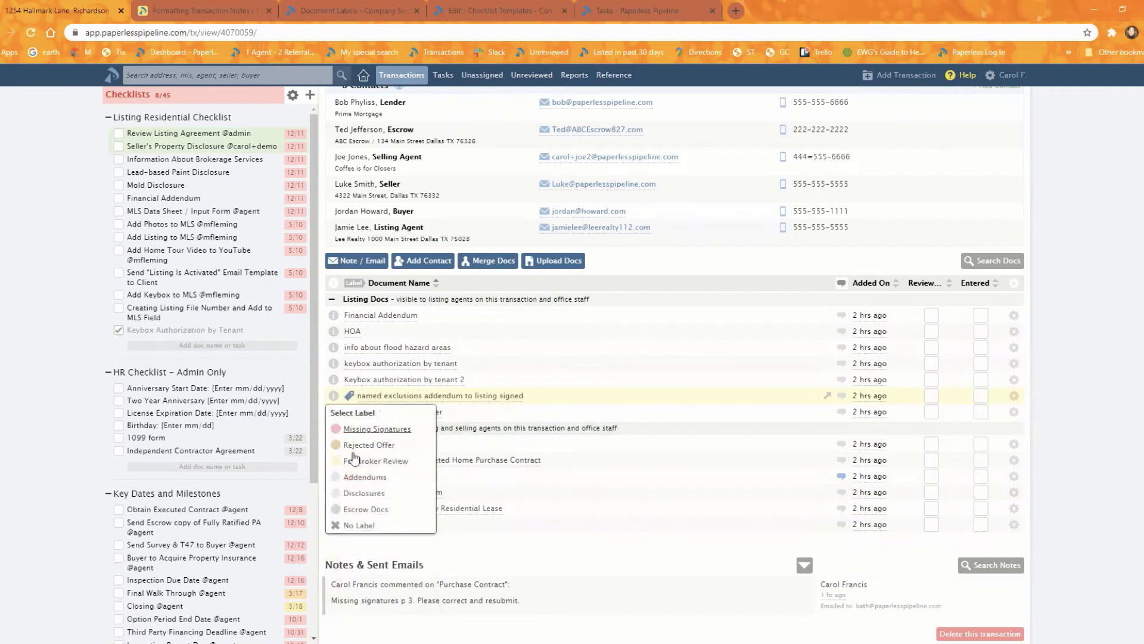
pyautogui.click(360, 461)
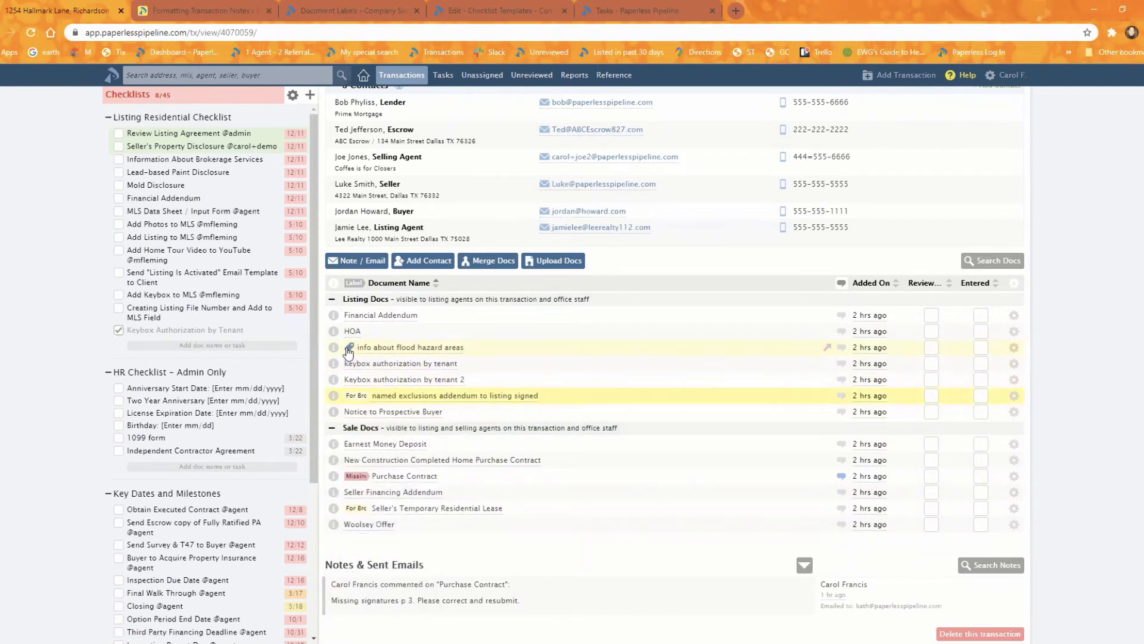
pyautogui.click(349, 347)
pyautogui.click(353, 411)
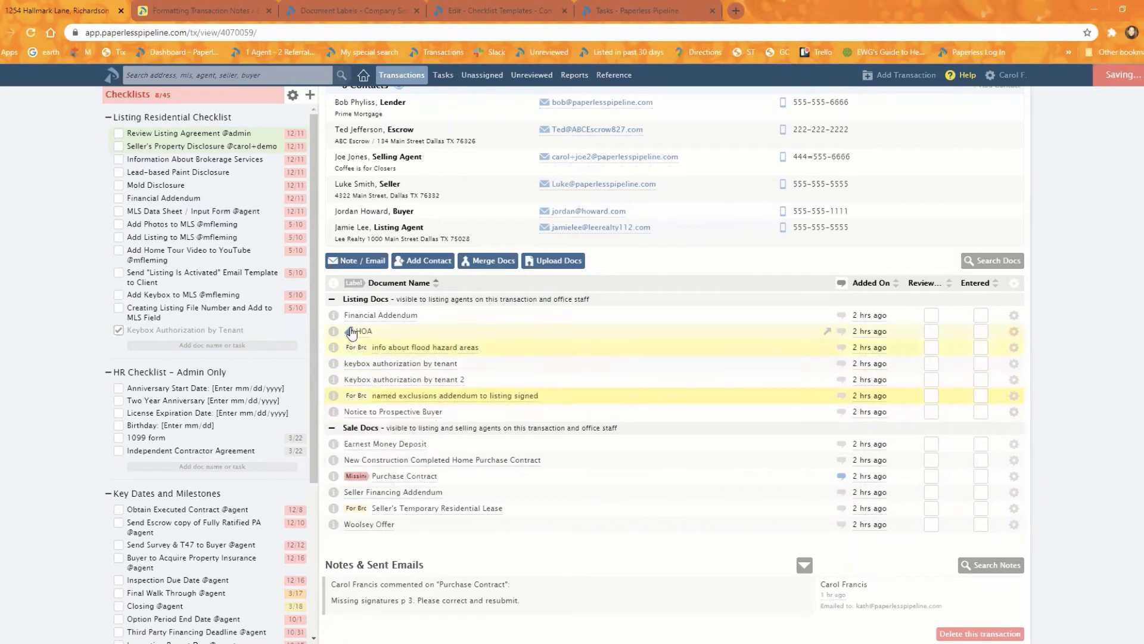
# - Label HOA and Notice to Prospective Buyer as Missing Signatures and sort the transaction's documents by label
pyautogui.click(349, 330)
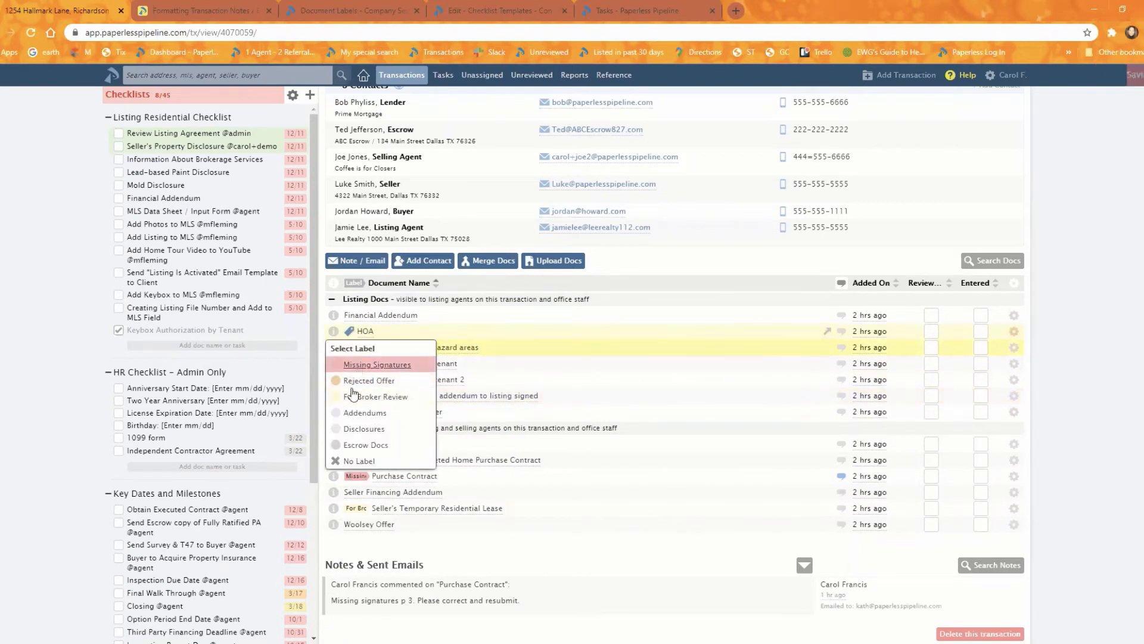
pyautogui.click(364, 364)
pyautogui.click(349, 411)
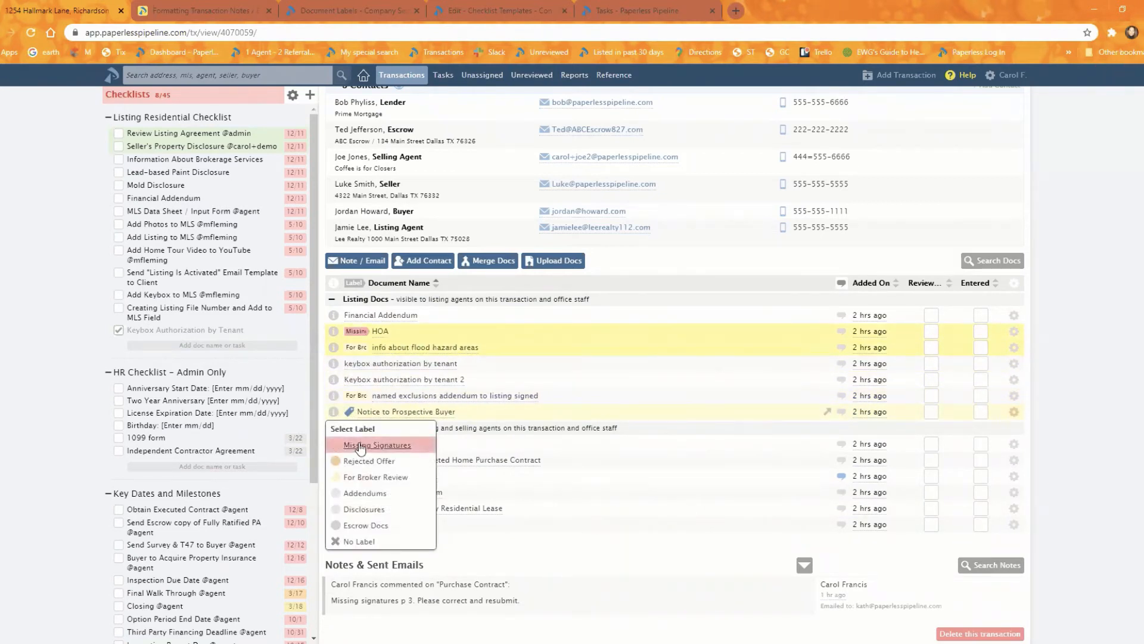
pyautogui.click(361, 443)
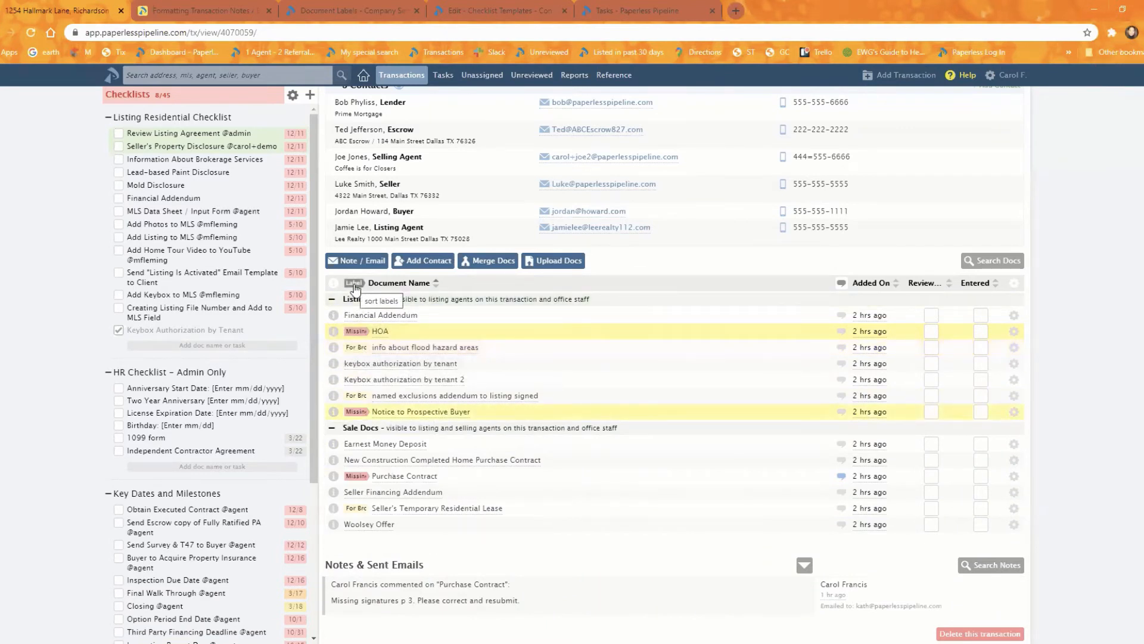
pyautogui.click(354, 284)
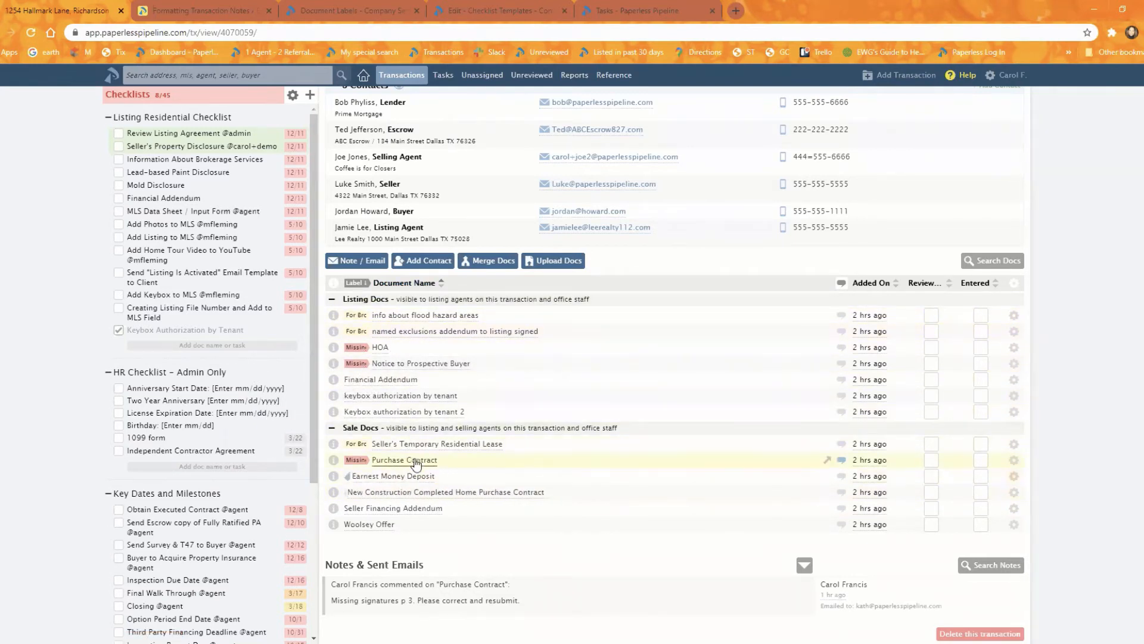
# - Open the unreviewed documents in a new browser tab and filter them by the For Broker Review (Light Yellow) label
pyautogui.rightClick(527, 77)
pyautogui.click(560, 86)
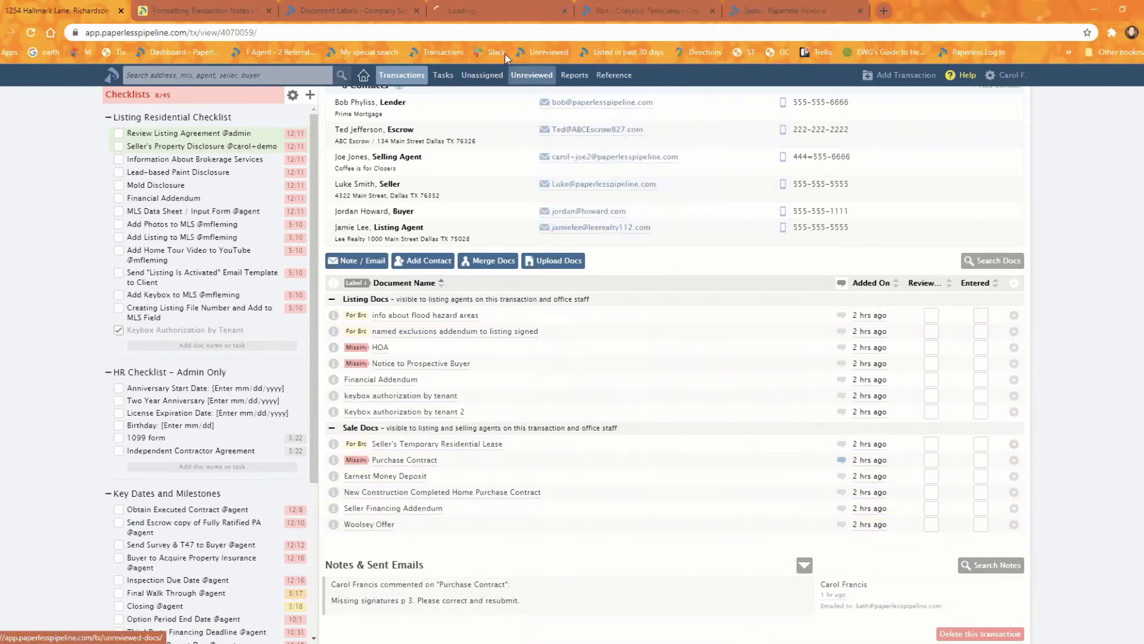
pyautogui.click(480, 8)
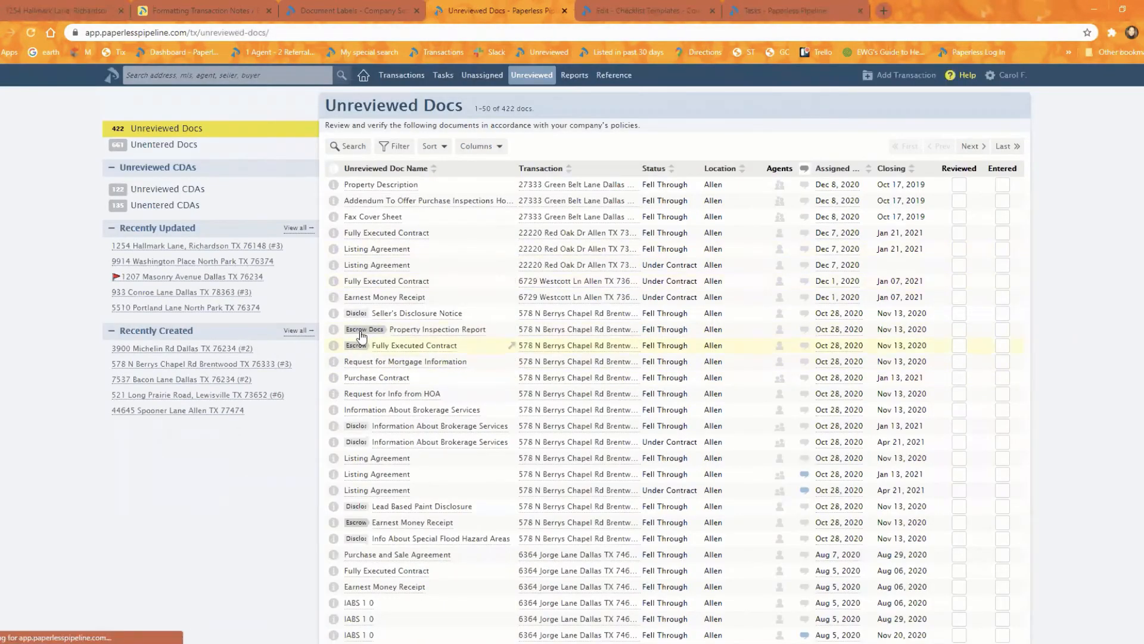
pyautogui.click(803, 173)
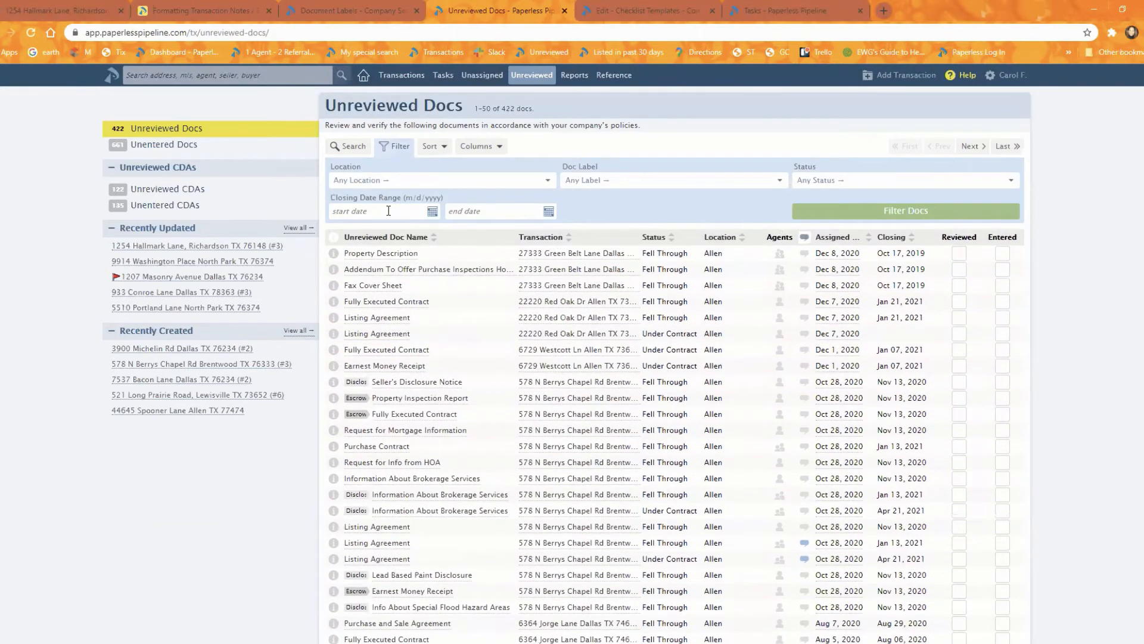
pyautogui.click(637, 181)
pyautogui.click(623, 229)
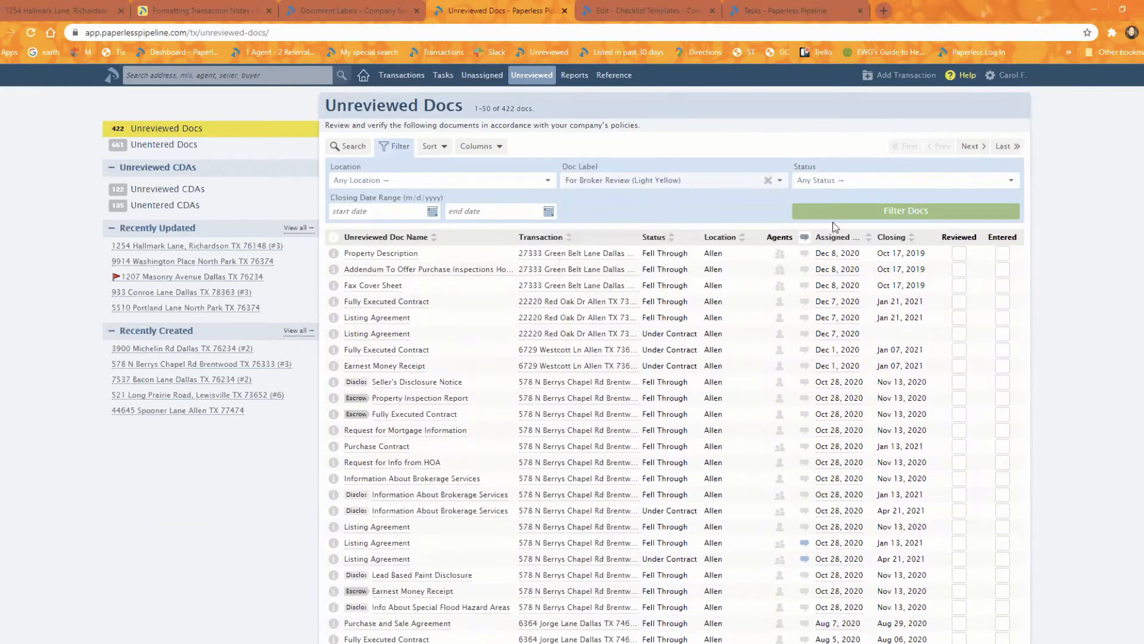
pyautogui.click(834, 213)
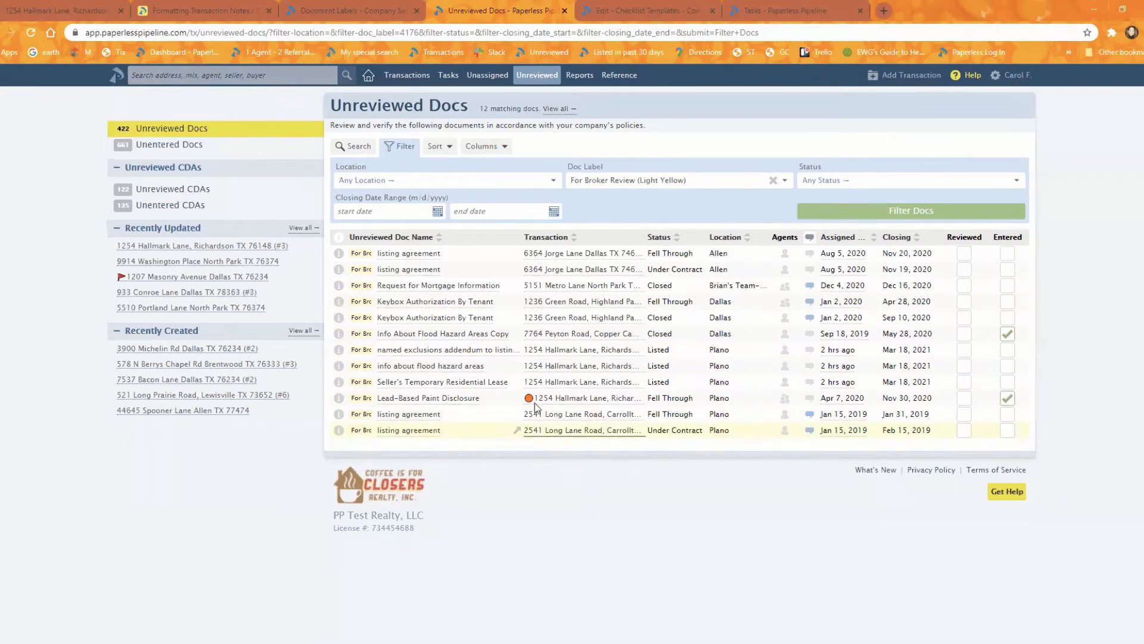
# - View the unassigned documents, and open the standardized document names in the company settings
pyautogui.click(487, 76)
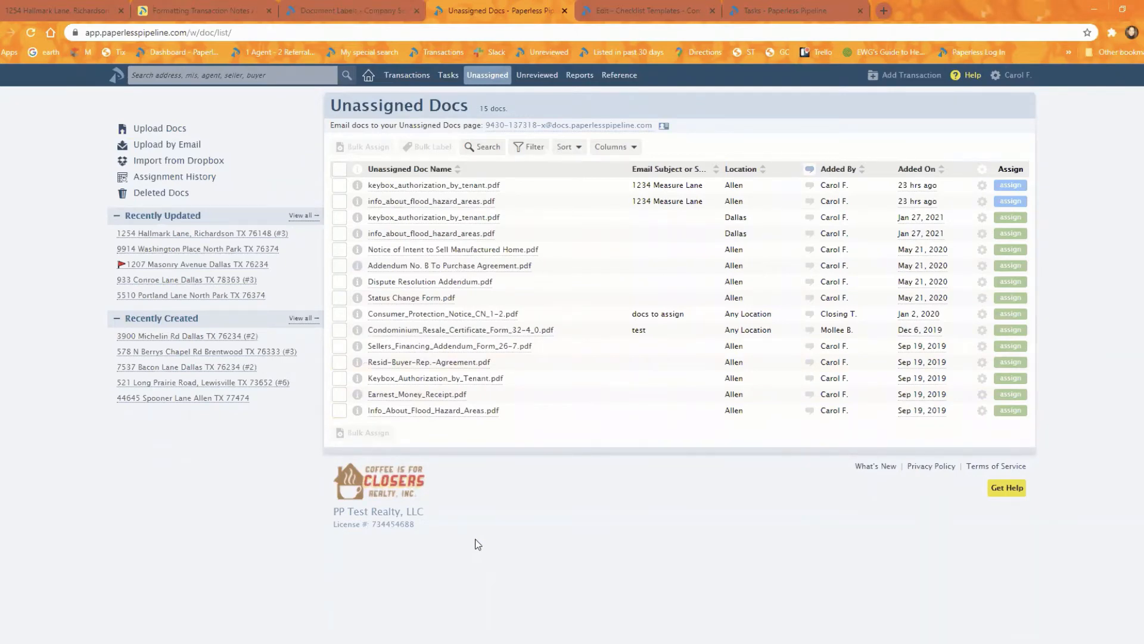
pyautogui.click(27, 16)
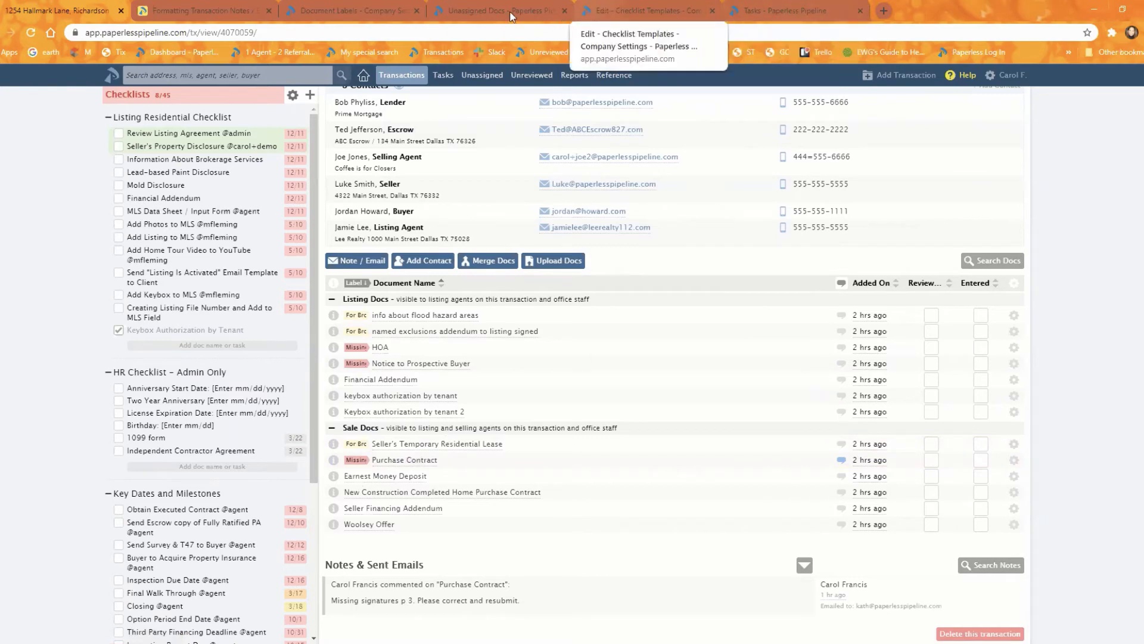
pyautogui.click(493, 12)
pyautogui.click(366, 12)
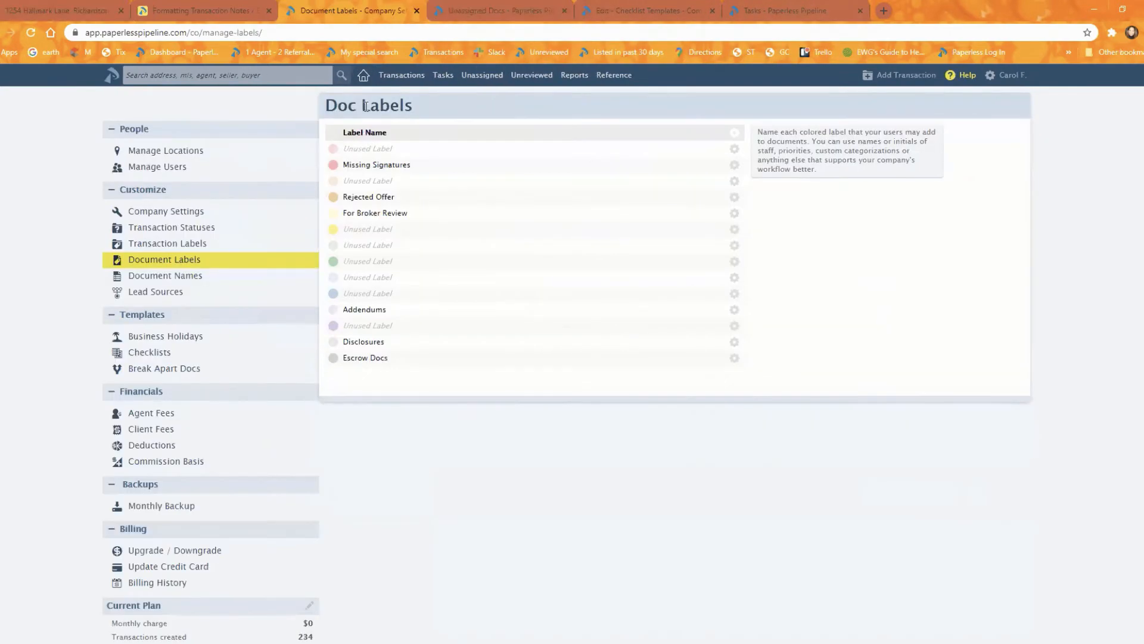
pyautogui.click(160, 277)
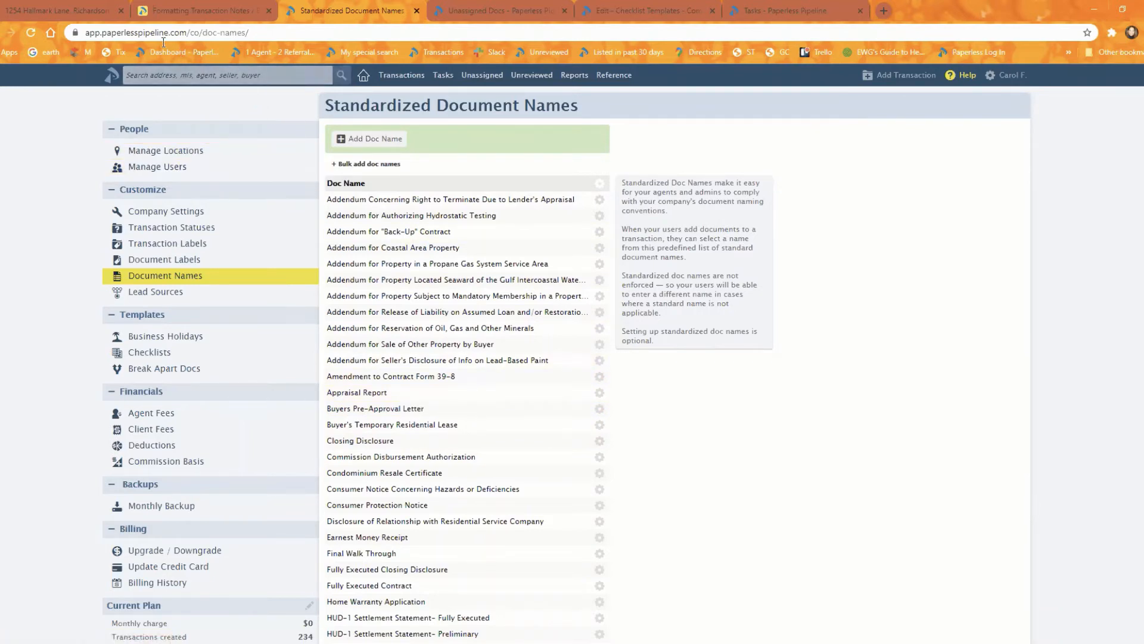
# - Return to the Hallmark Lane (#3) transaction and open its transaction information for editing
pyautogui.click(52, 8)
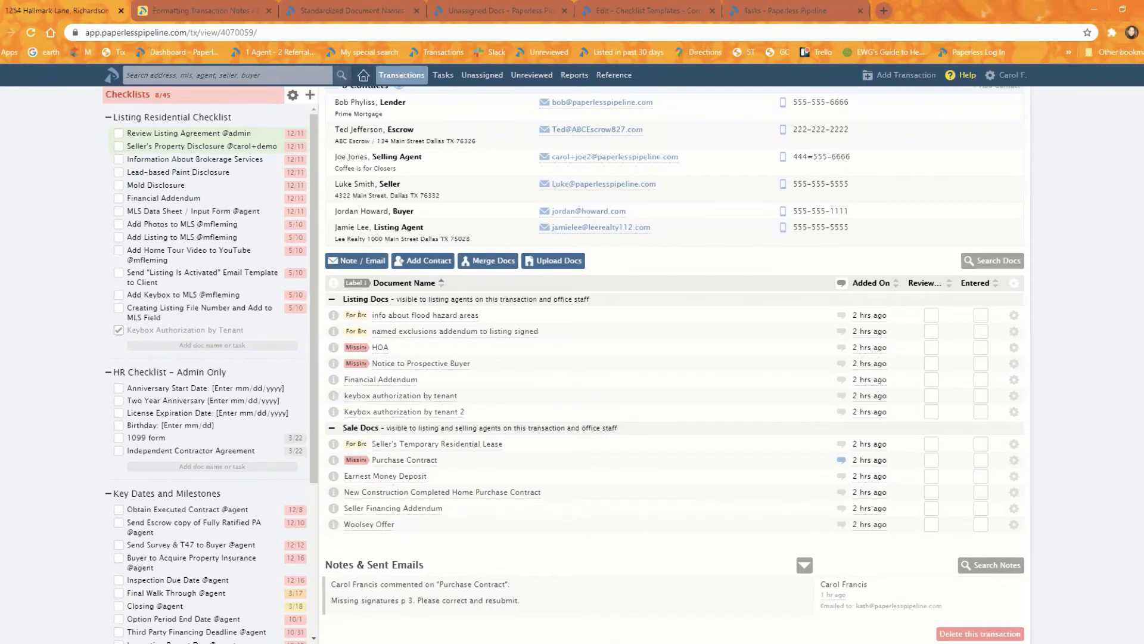
pyautogui.scroll(6, 794, 475)
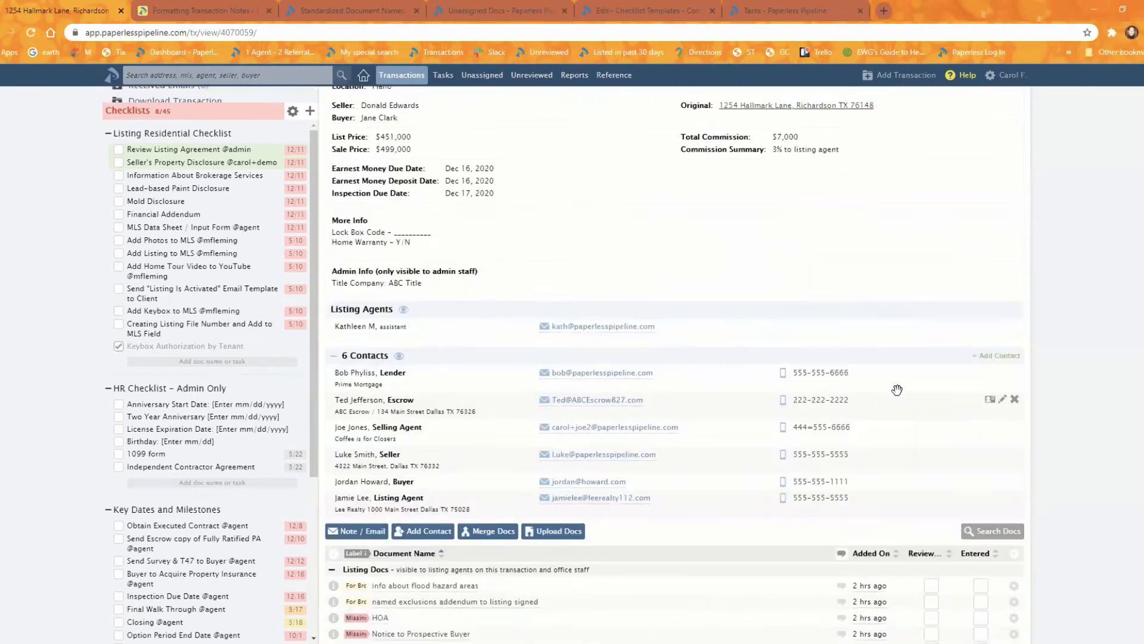
pyautogui.scroll(1, 904, 395)
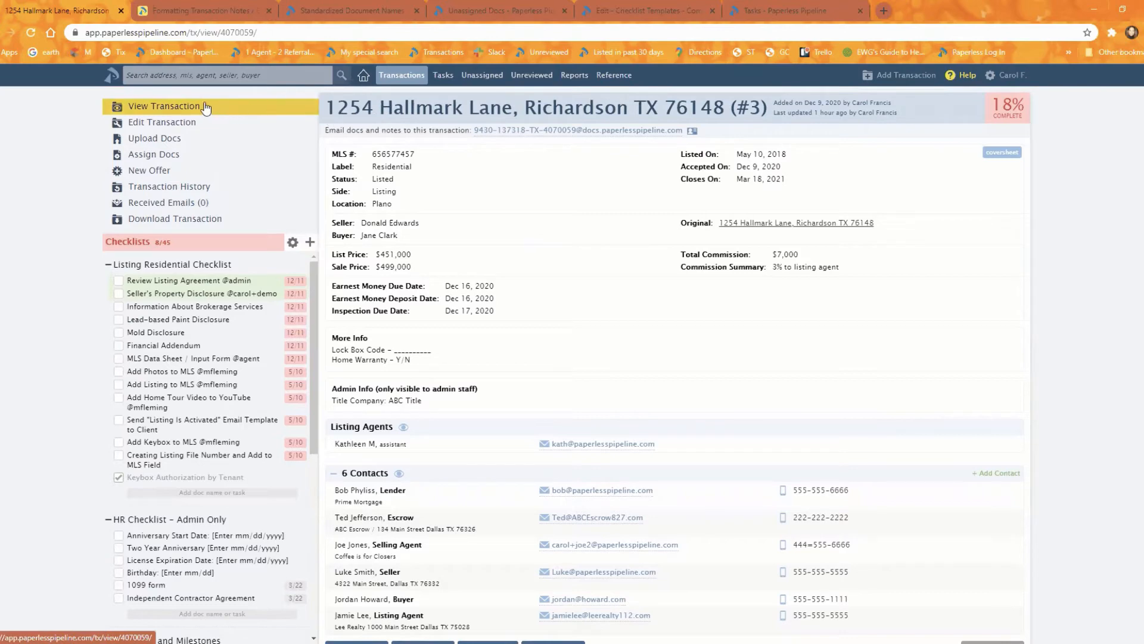
pyautogui.click(267, 136)
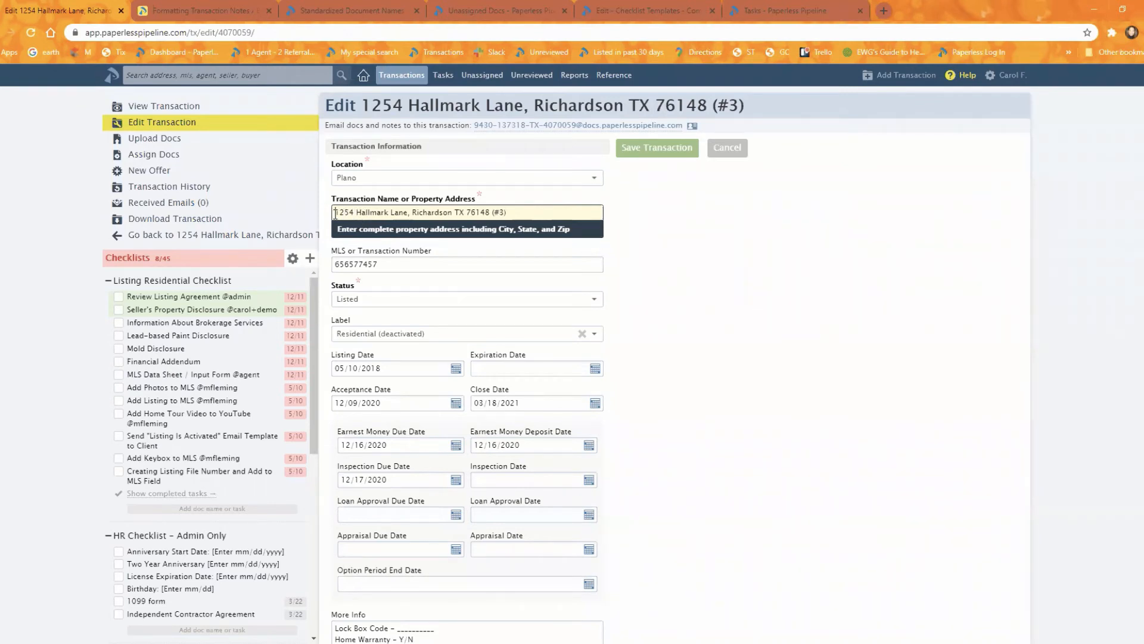
# - Insert an orange circle emoji at the start of the transaction name and save the transaction
pyautogui.rightClick(336, 217)
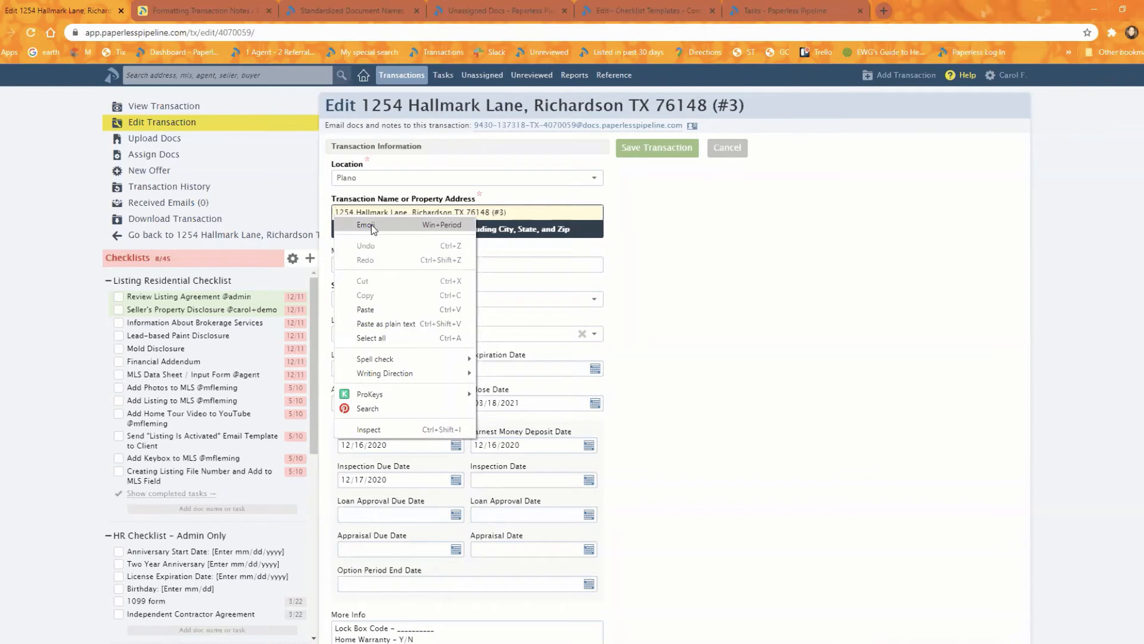
pyautogui.click(335, 212)
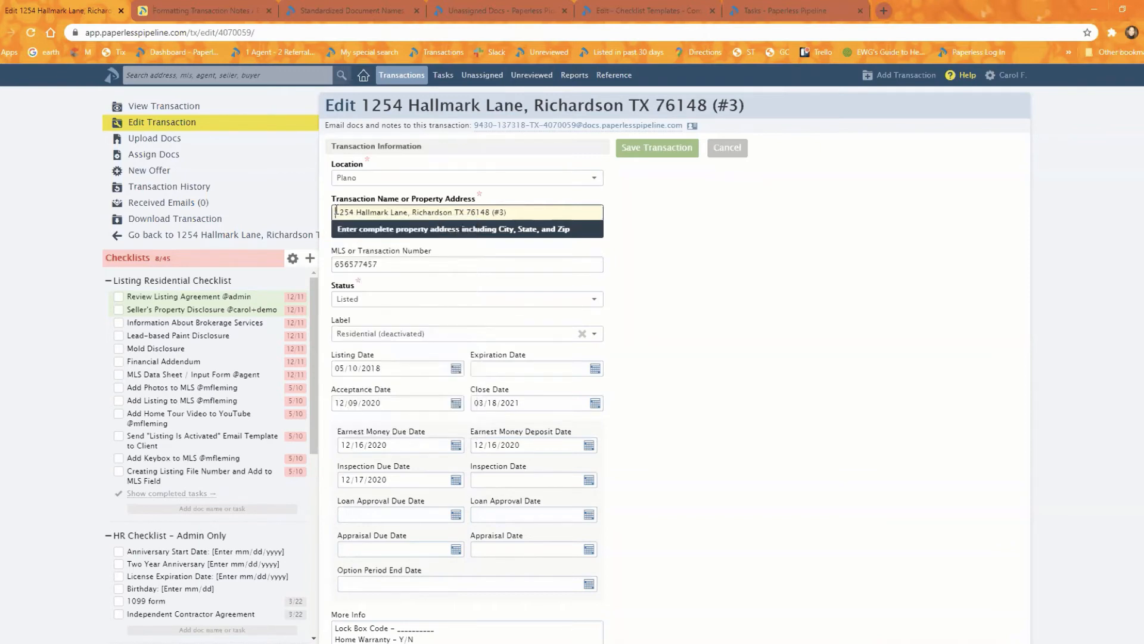
pyautogui.rightClick(335, 212)
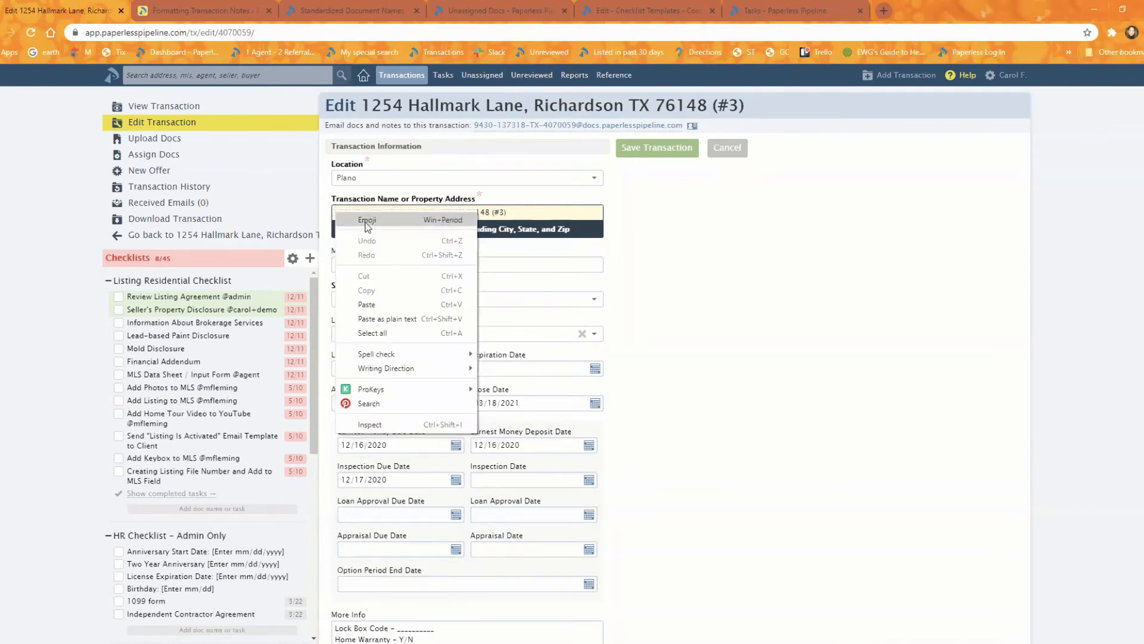
pyautogui.click(367, 221)
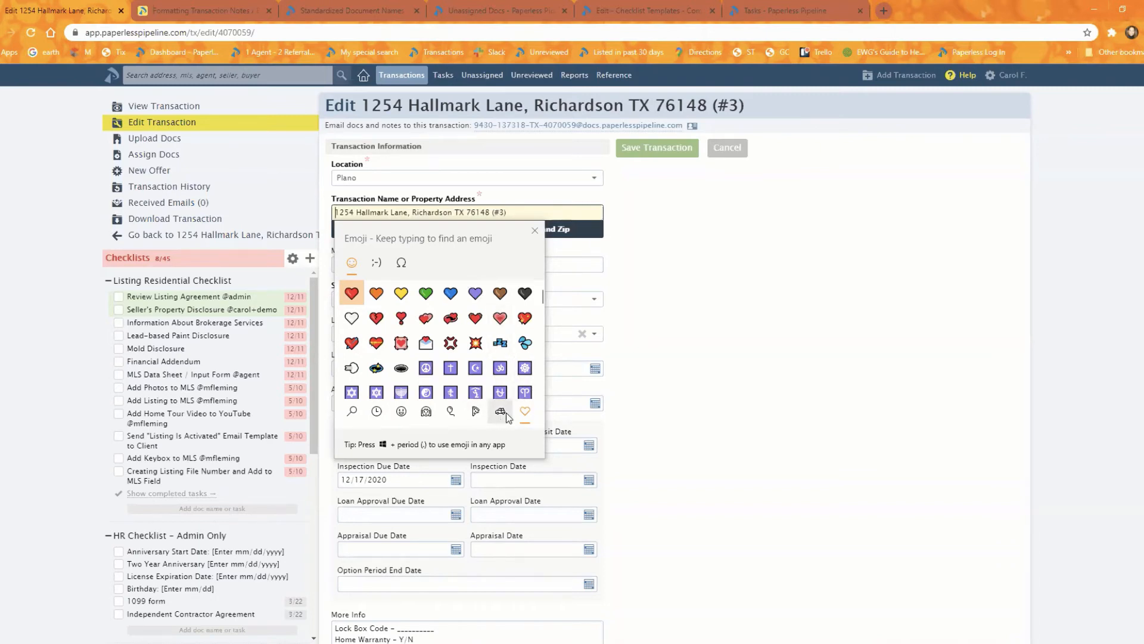
pyautogui.scroll(-1, 477, 345)
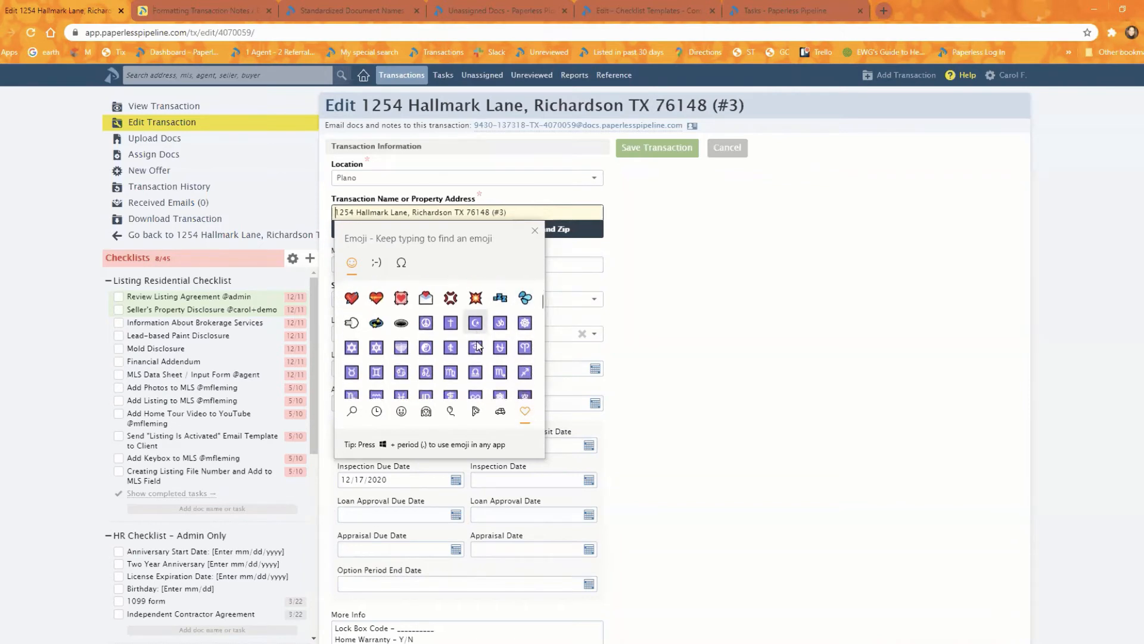
pyautogui.scroll(-10, 477, 346)
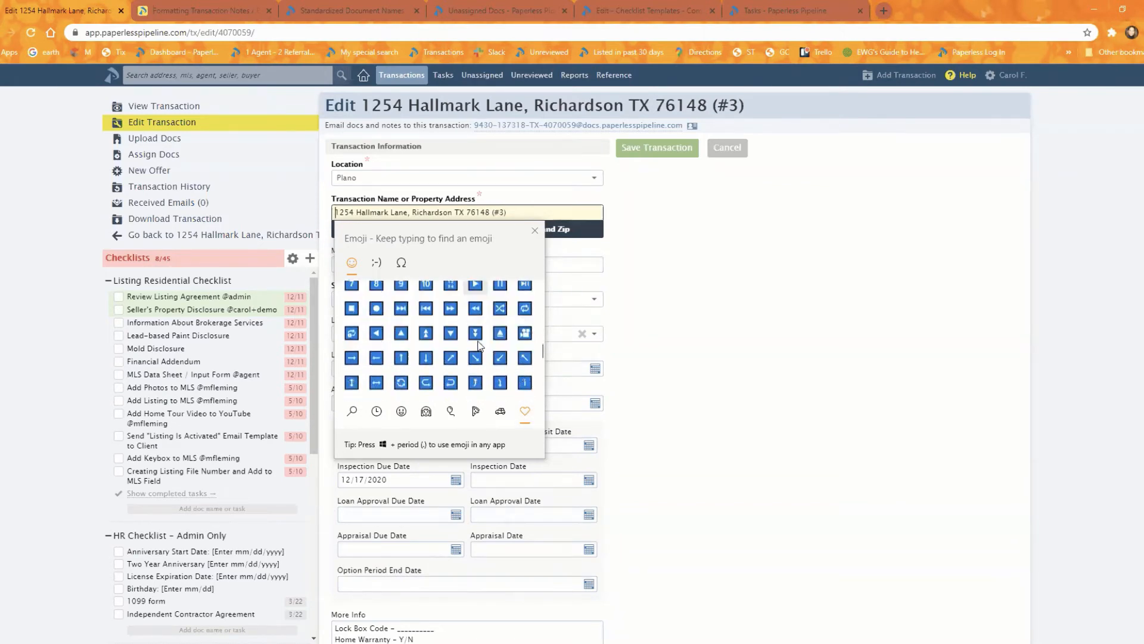
pyautogui.scroll(-5, 479, 346)
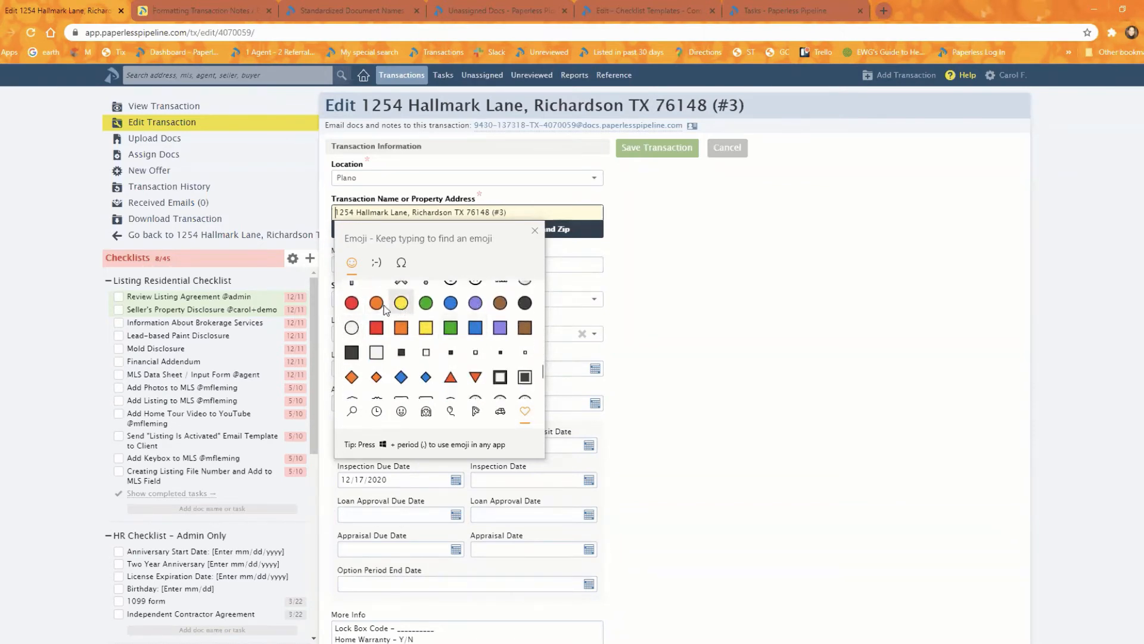
pyautogui.click(379, 305)
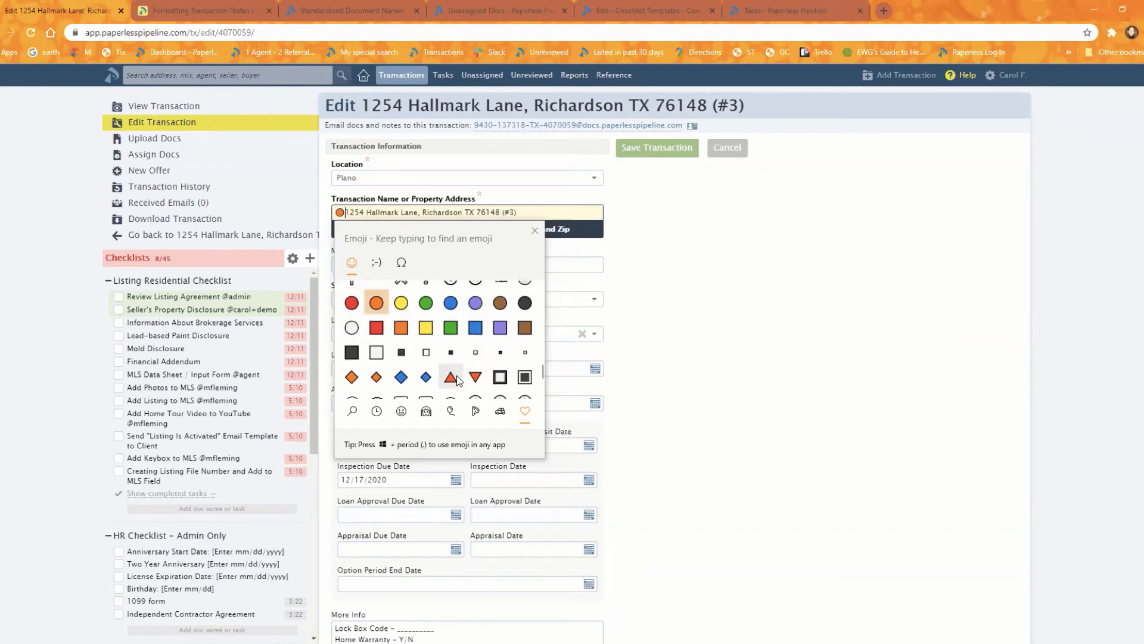
pyautogui.click(644, 151)
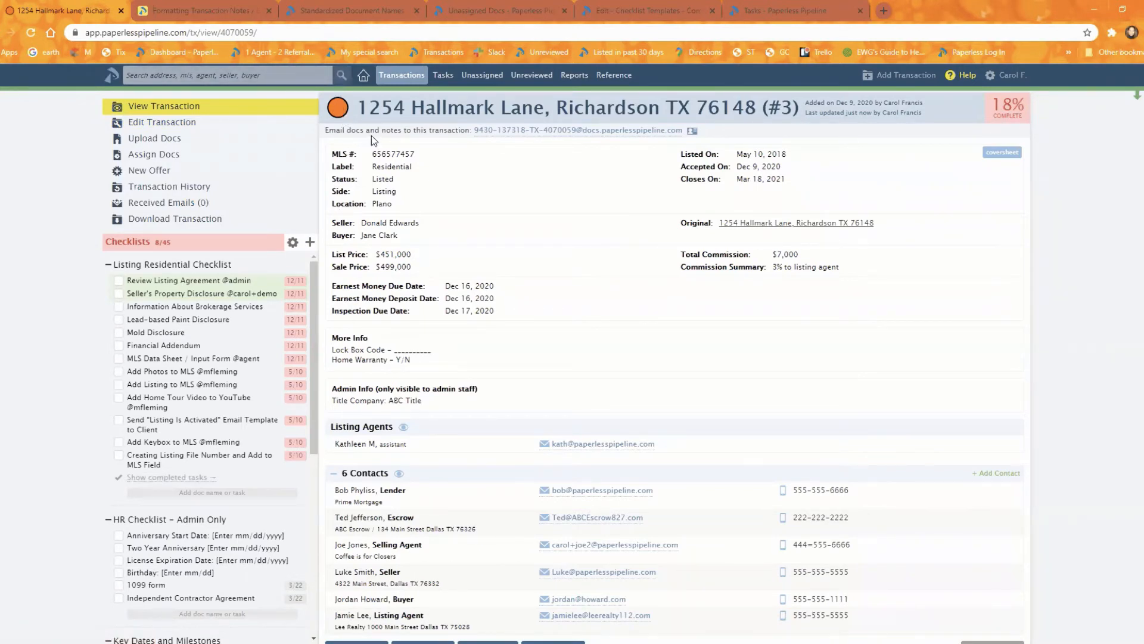
# - Copy the orange circle emoji from the transaction name and search all transactions for it
pyautogui.click(196, 123)
pyautogui.moveTo(347, 212); pyautogui.dragTo(332, 212)
pyautogui.hotkey('ctrl', 'c')
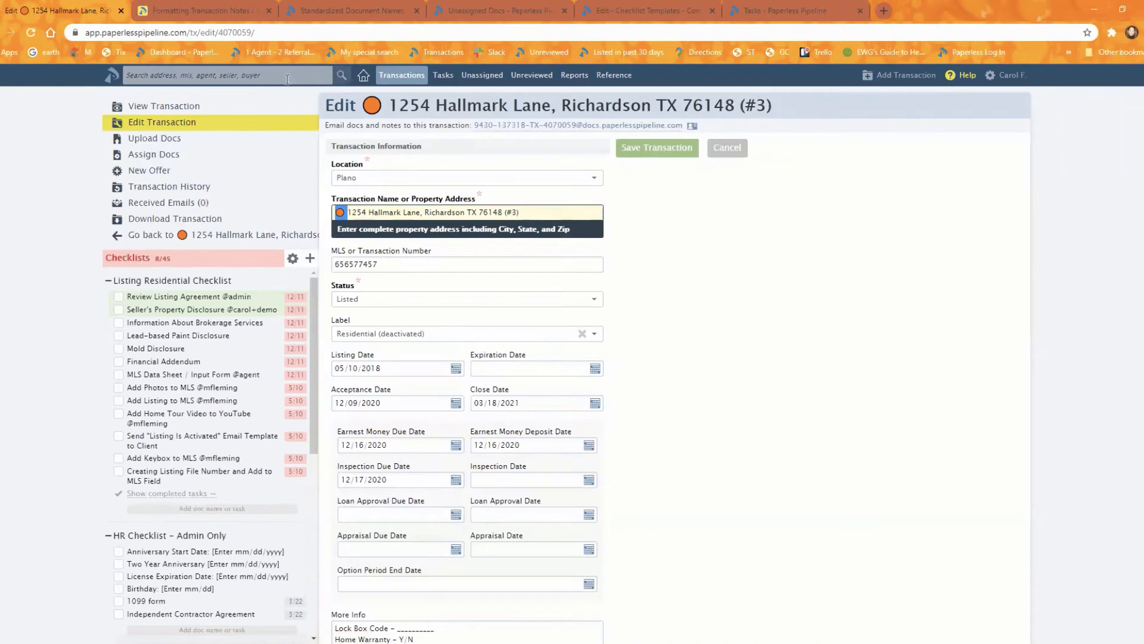
pyautogui.click(287, 79)
pyautogui.hotkey('ctrl', 'v')
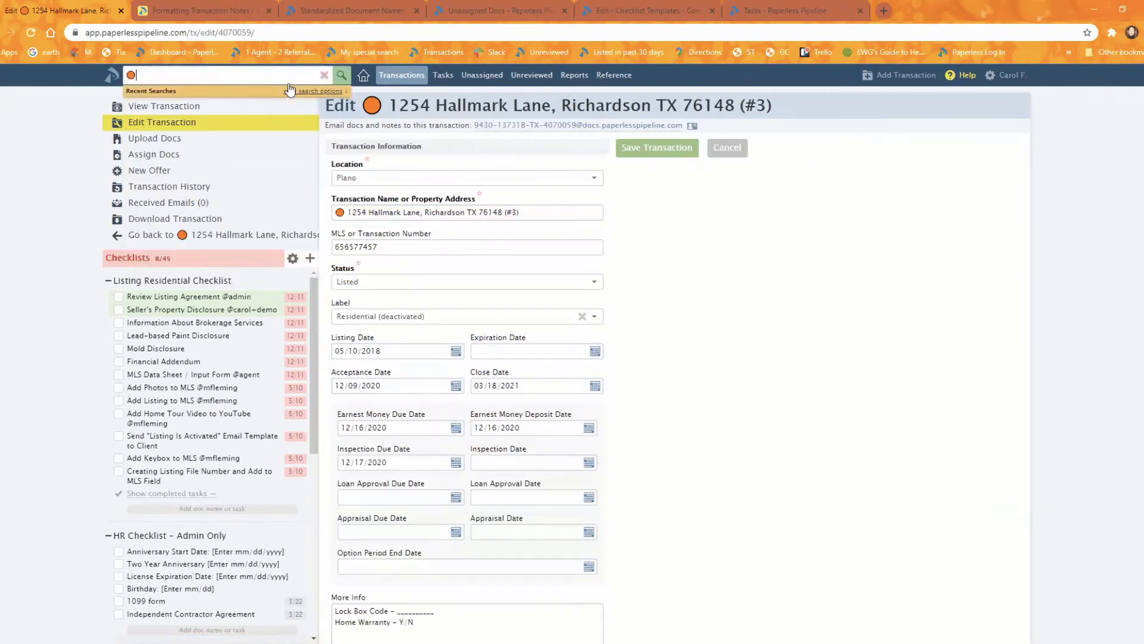
pyautogui.click(289, 90)
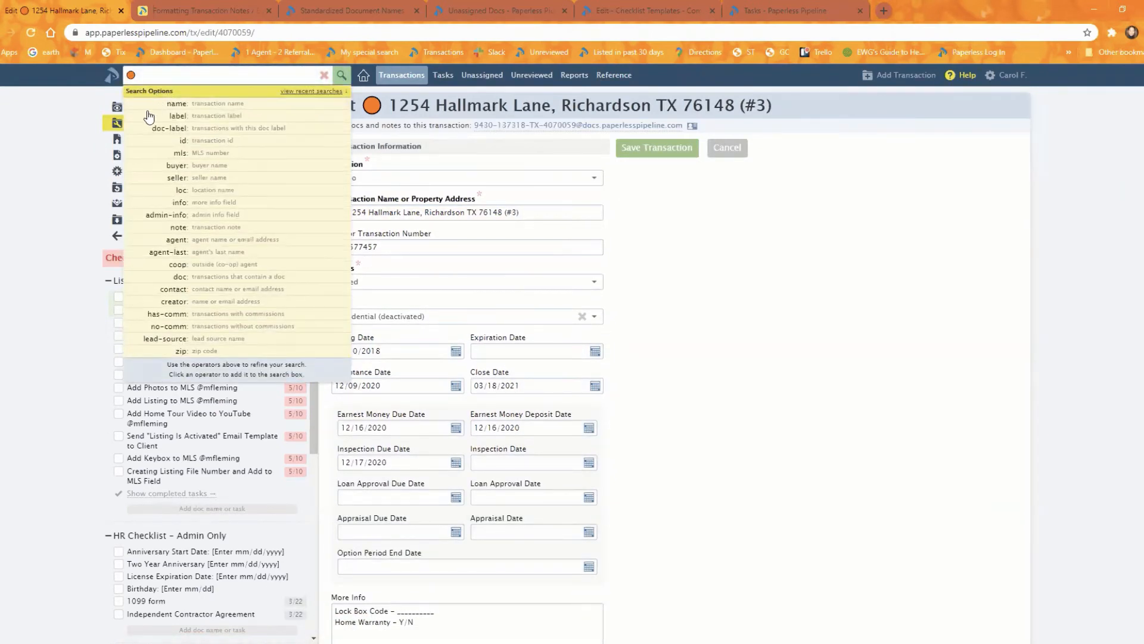
pyautogui.press('Return')
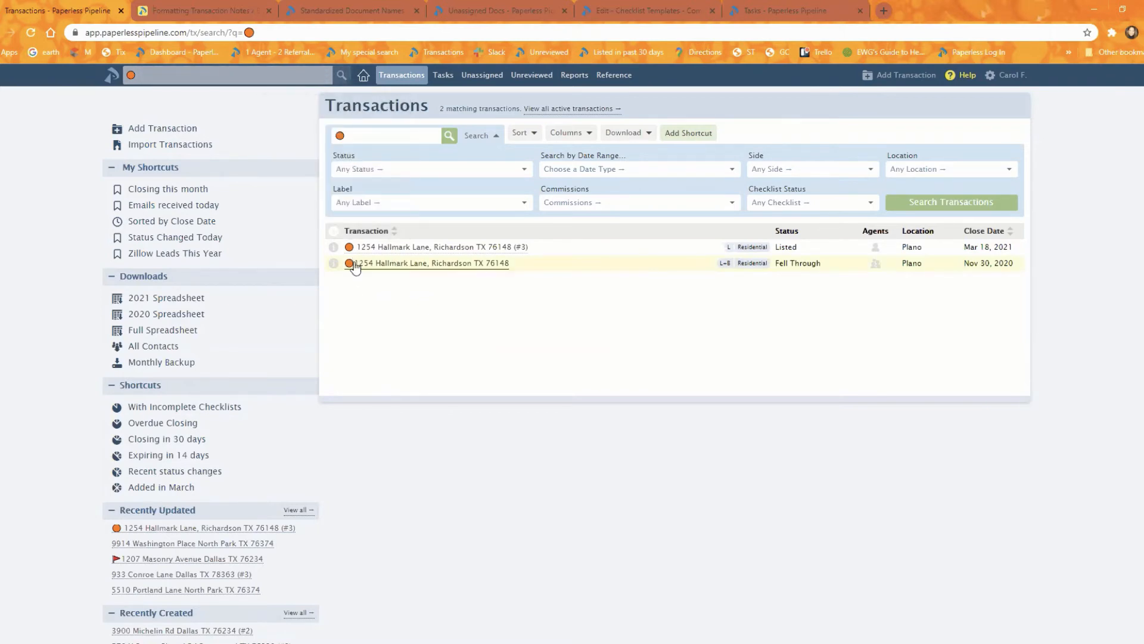
# - Start a shortcut for the current transaction search, naming it with the orange circle emoji followed by My Transactions
pyautogui.click(690, 133)
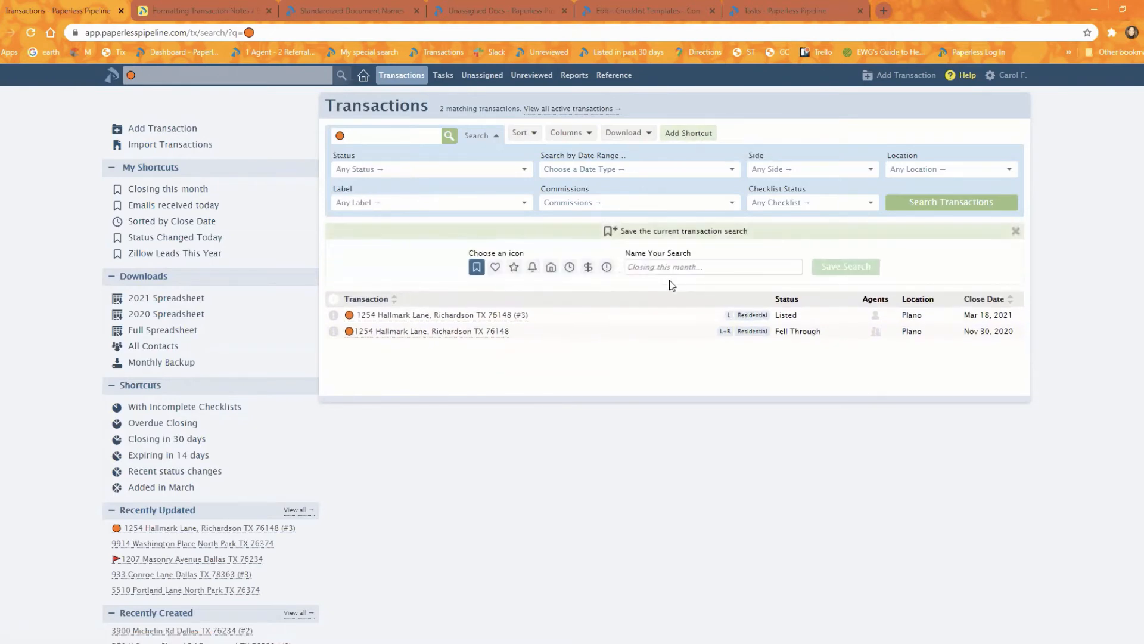
pyautogui.hotkey('ctrl', 'v')
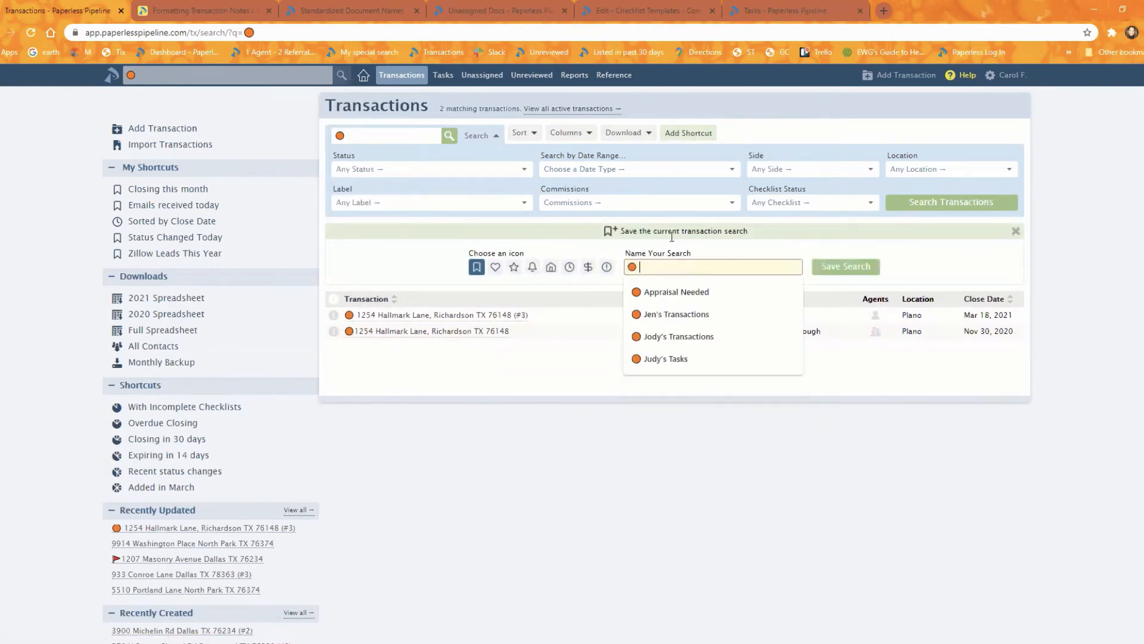
pyautogui.write('My Transactions')
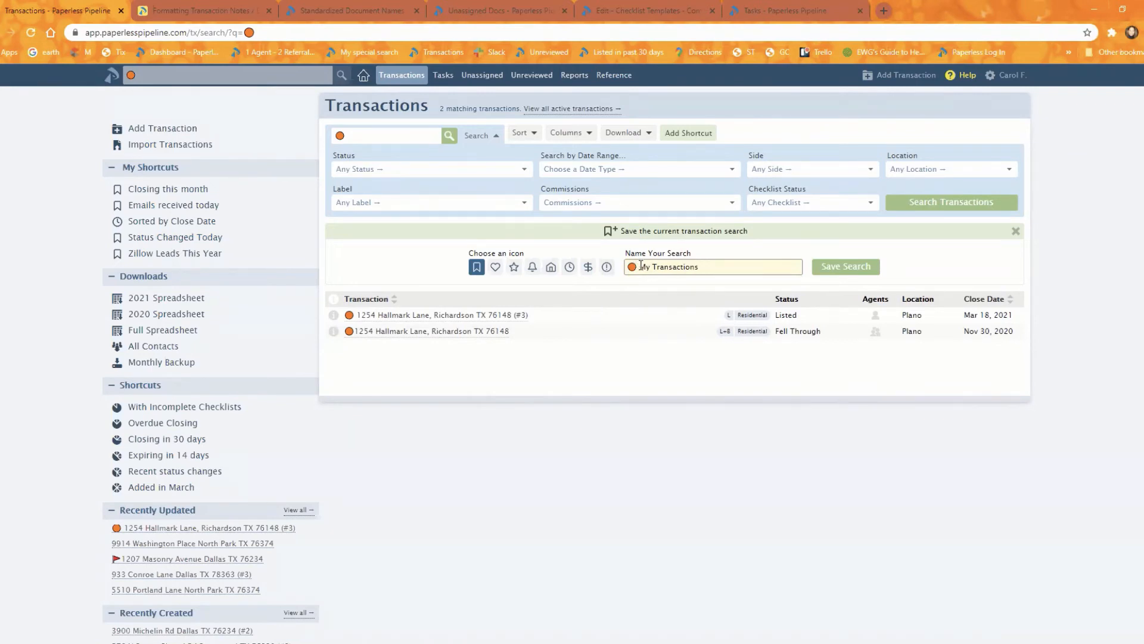
pyautogui.moveTo(640, 266); pyautogui.dragTo(627, 266)
pyautogui.click(633, 268)
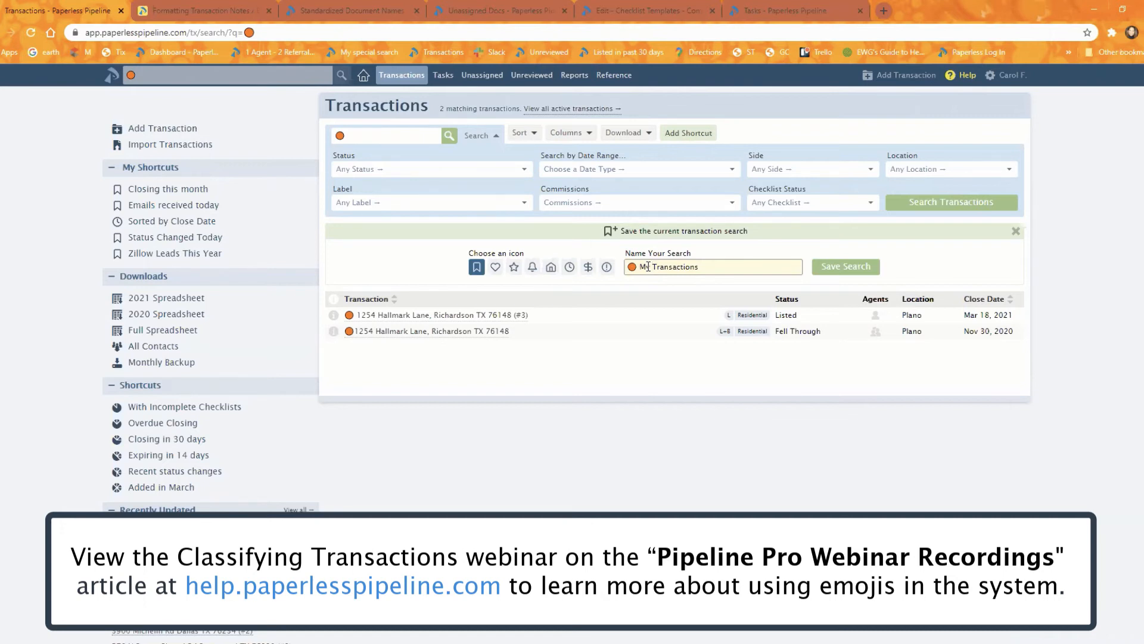
pyautogui.click(637, 372)
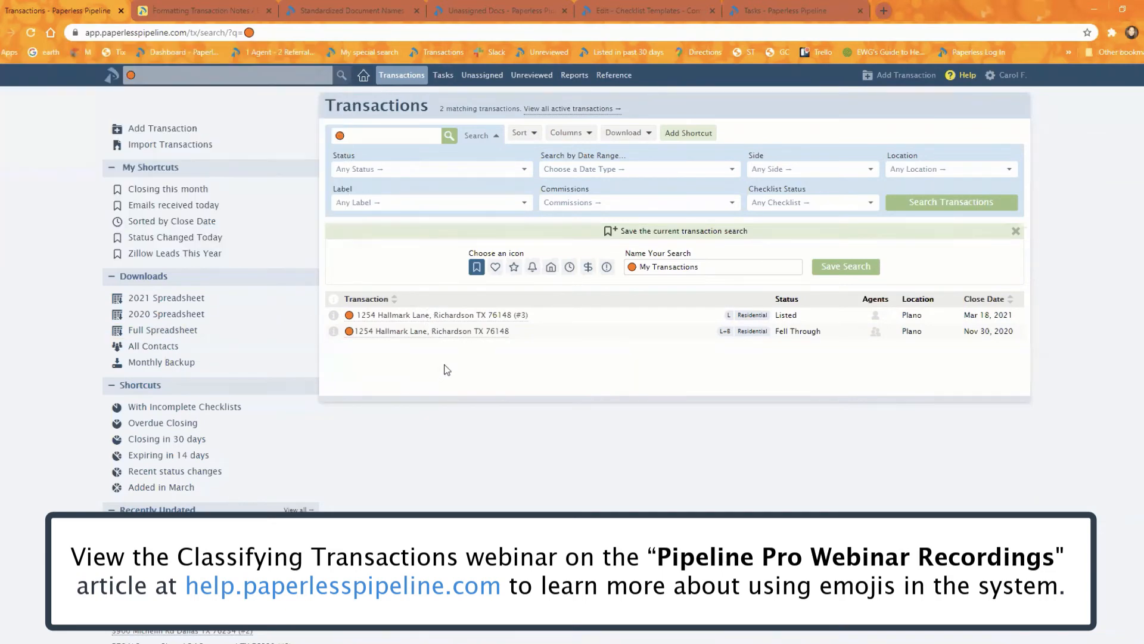
pyautogui.click(444, 315)
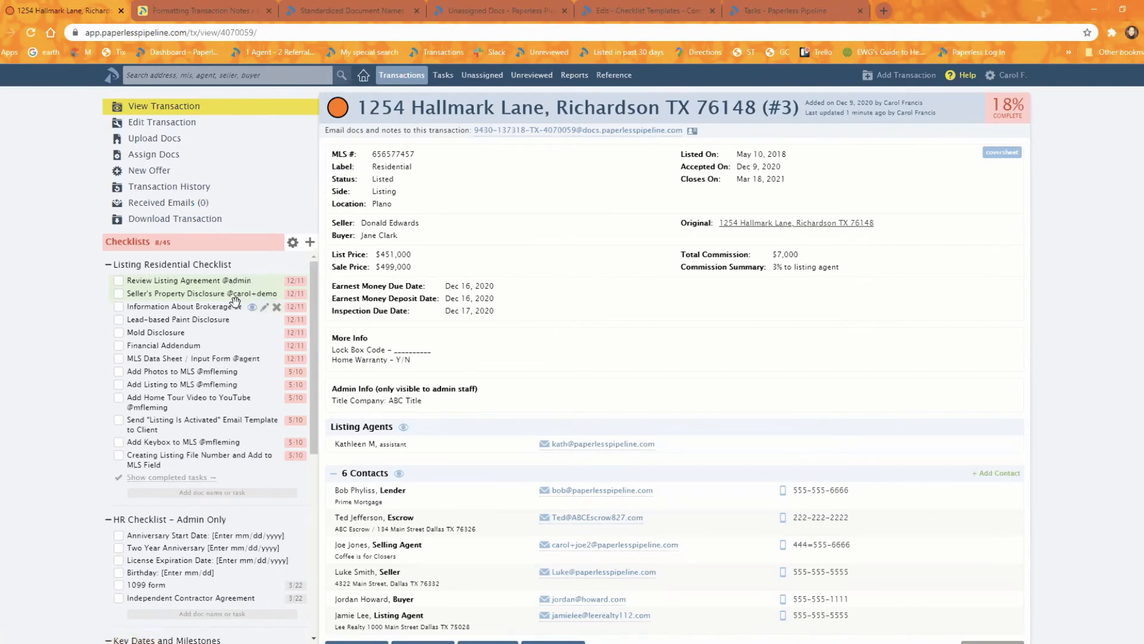
pyautogui.click(292, 243)
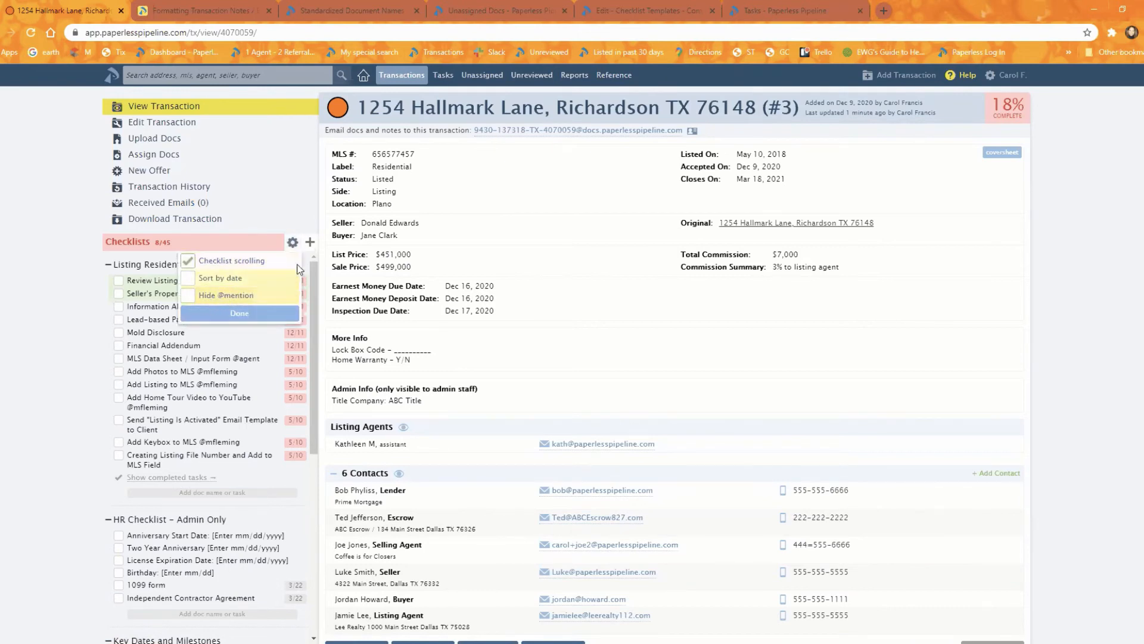
pyautogui.click(239, 312)
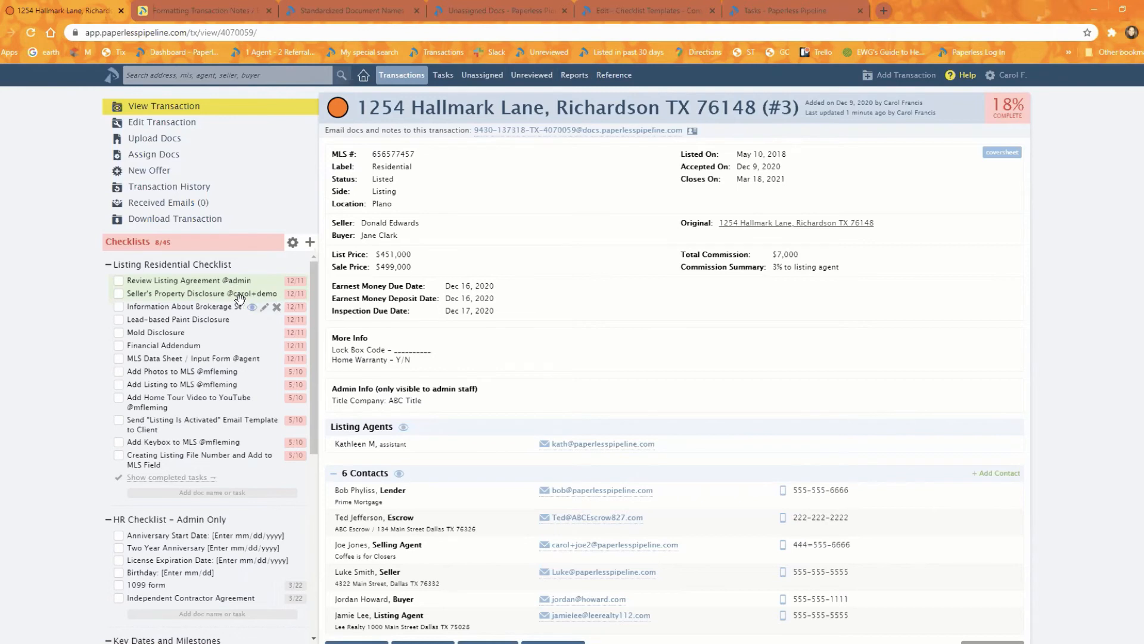
pyautogui.click(292, 243)
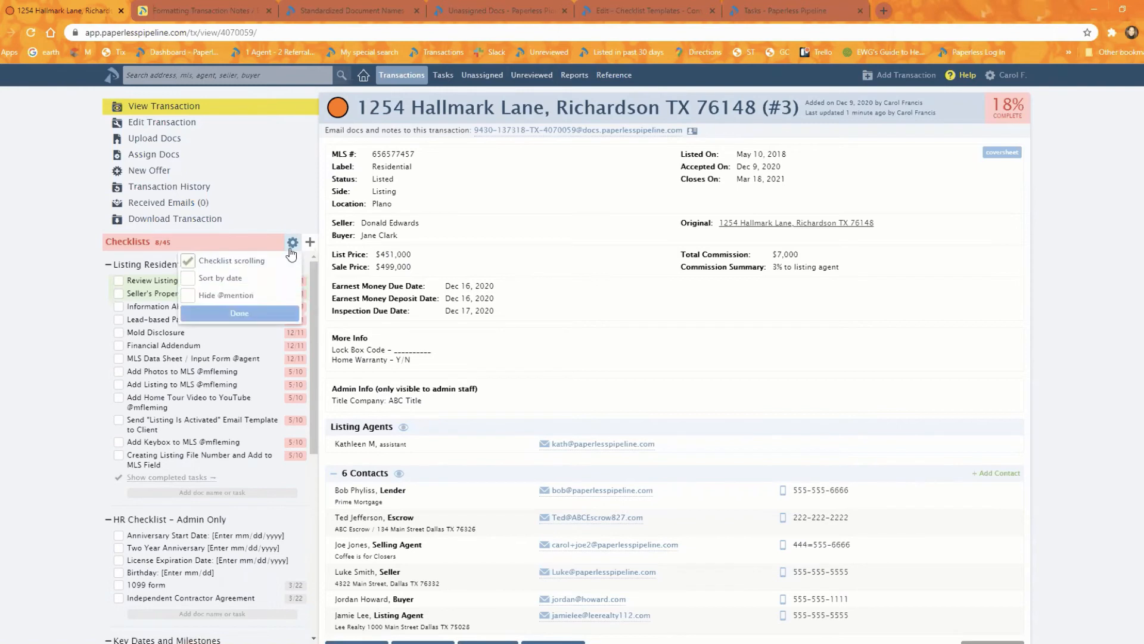
pyautogui.click(225, 296)
pyautogui.click(226, 314)
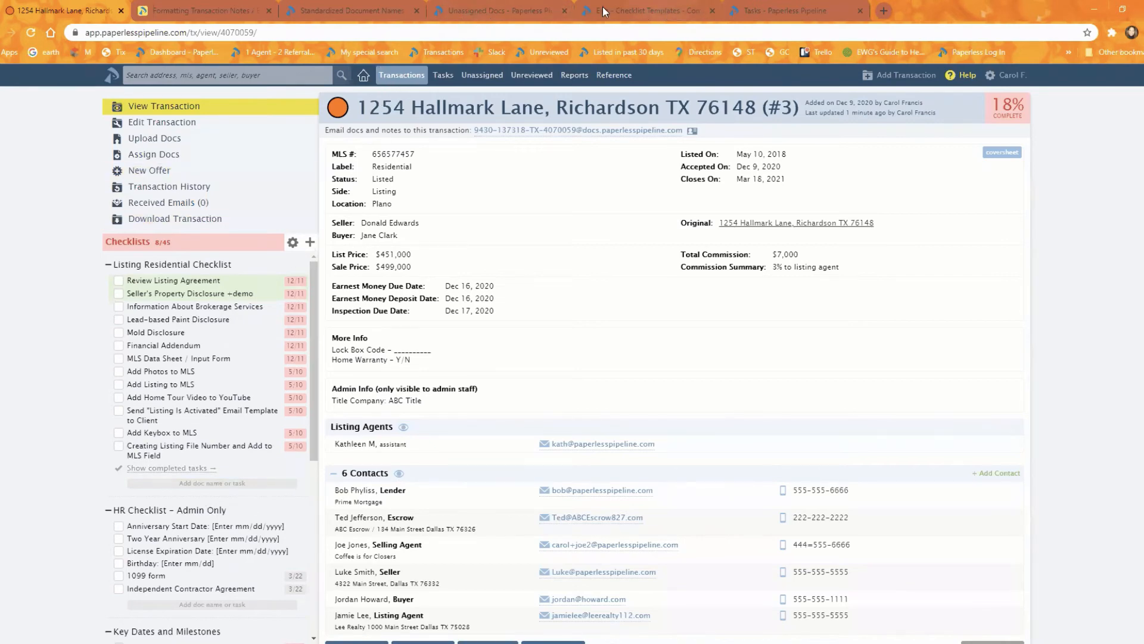
pyautogui.click(787, 8)
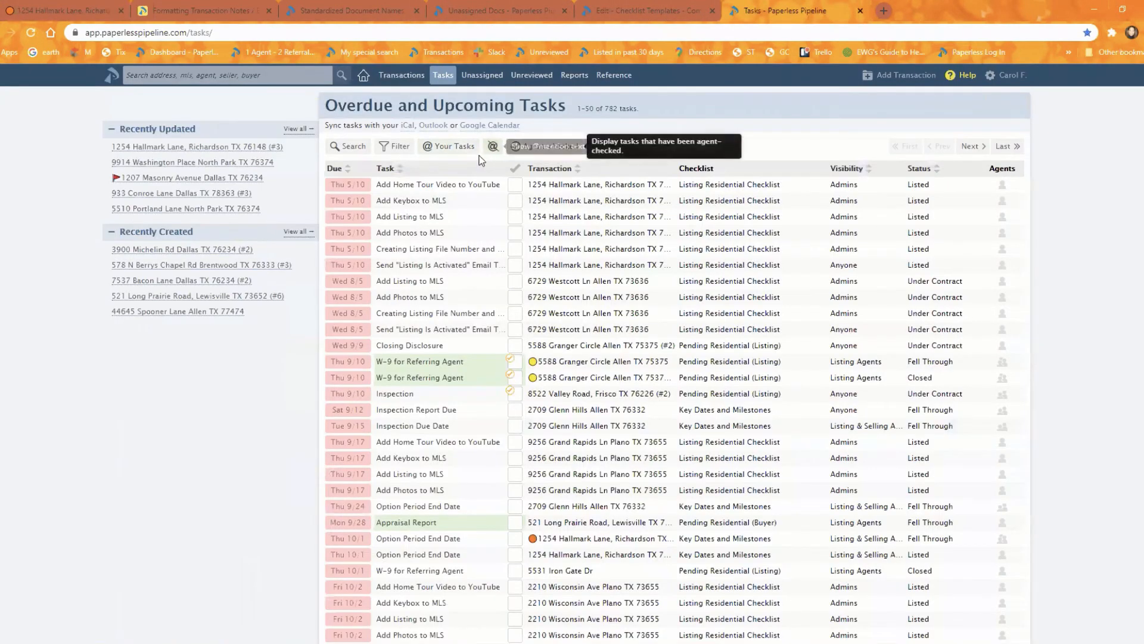
pyautogui.click(496, 150)
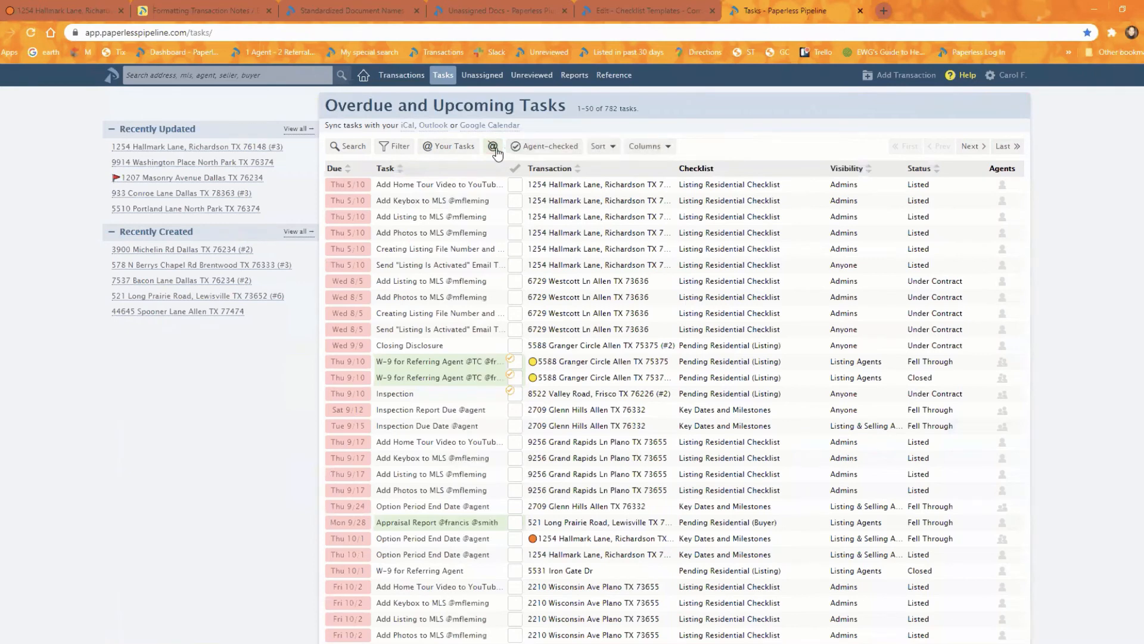
pyautogui.click(496, 149)
pyautogui.click(496, 149)
pyautogui.click(496, 150)
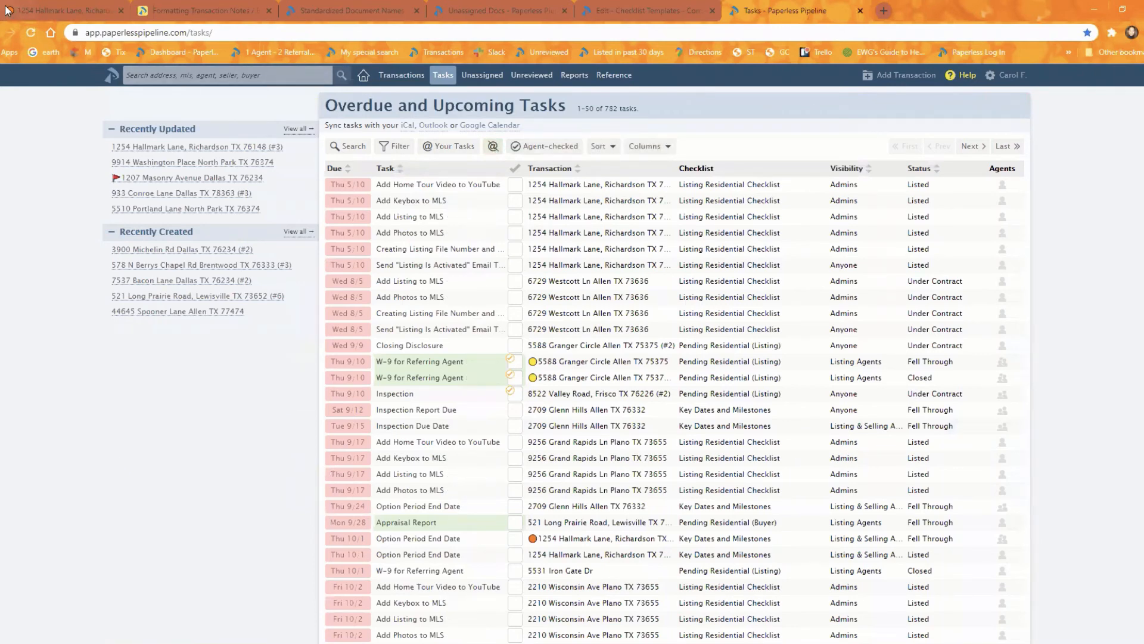
pyautogui.click(27, 9)
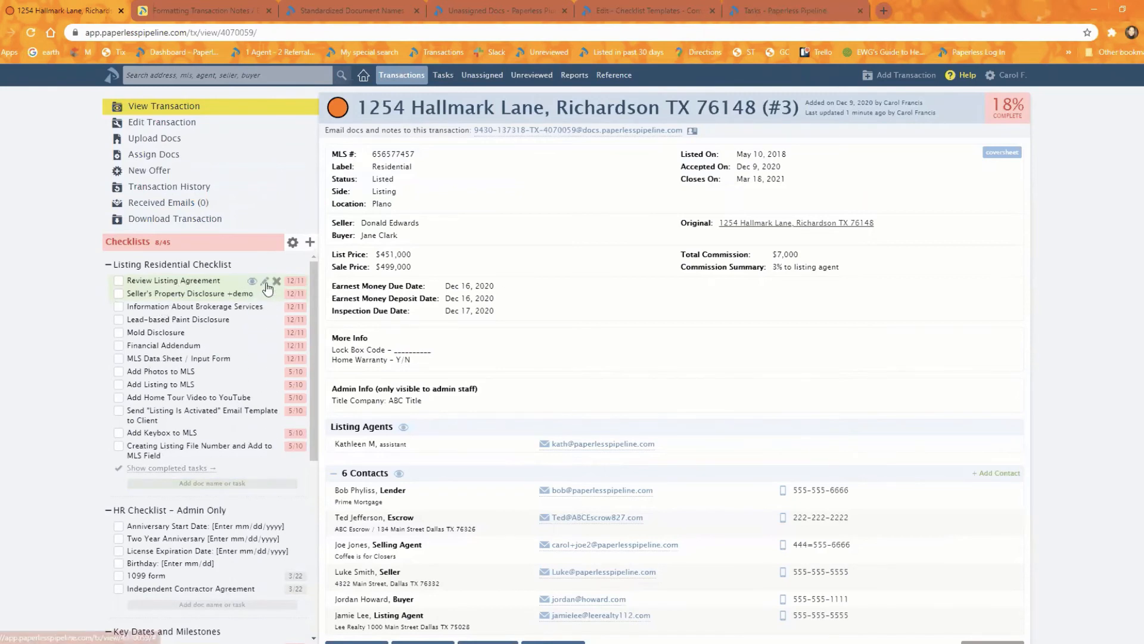
pyautogui.click(267, 282)
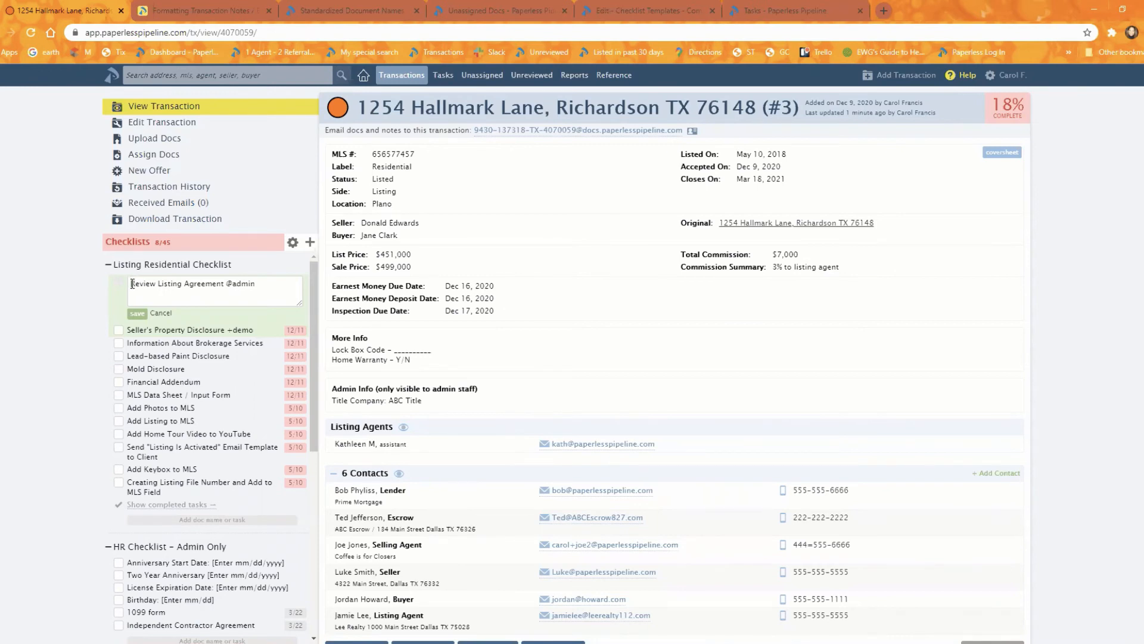
pyautogui.rightClick(132, 283)
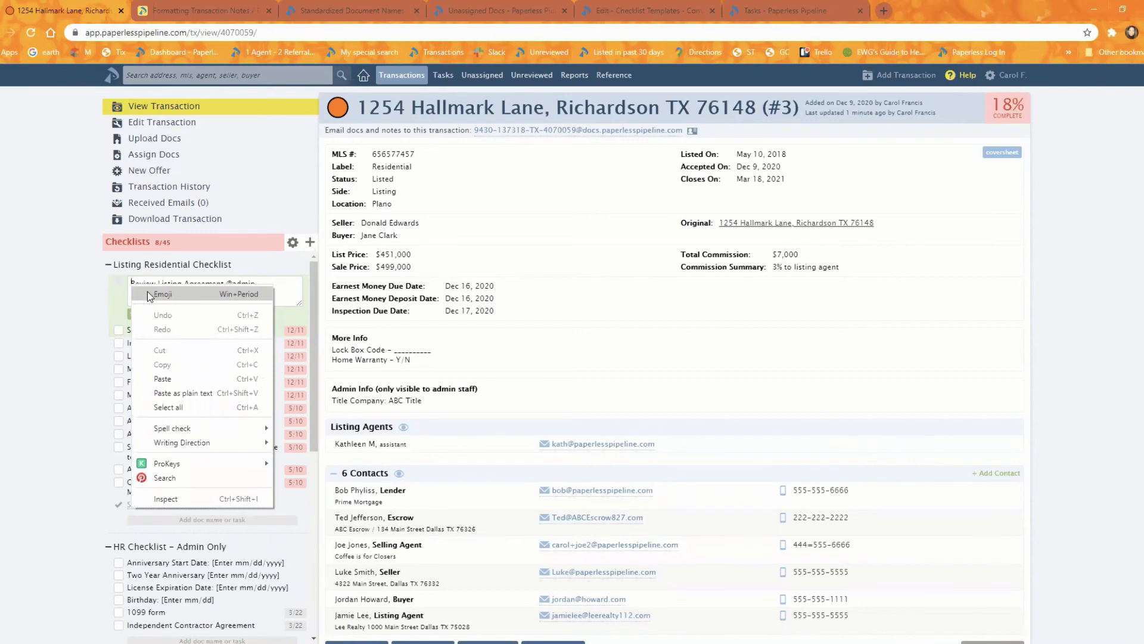
pyautogui.click(148, 292)
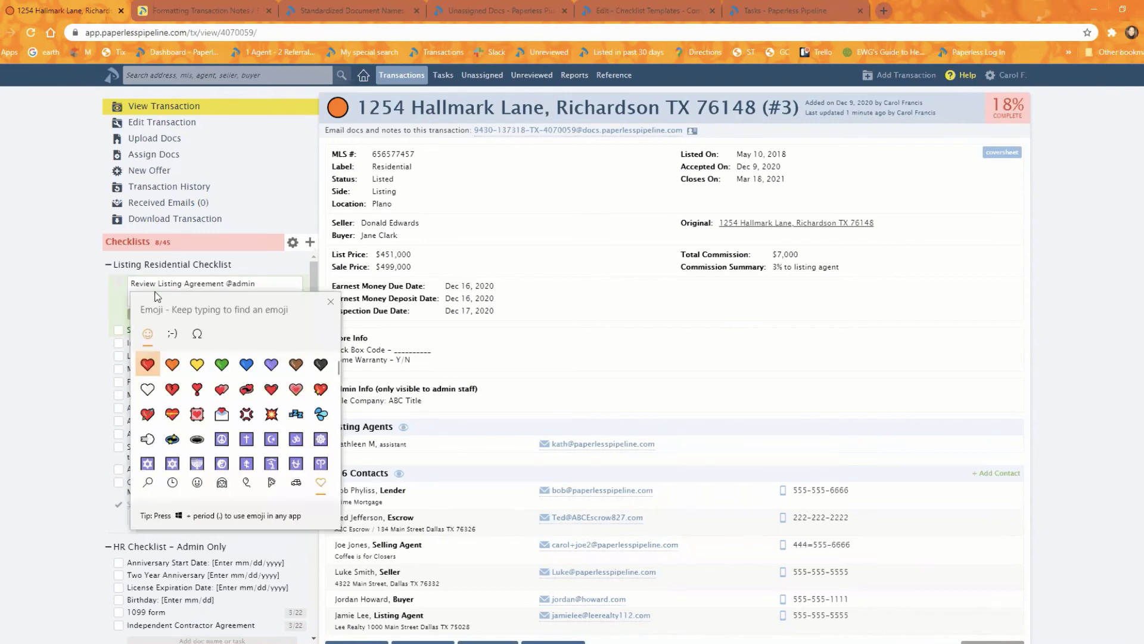
pyautogui.click(149, 481)
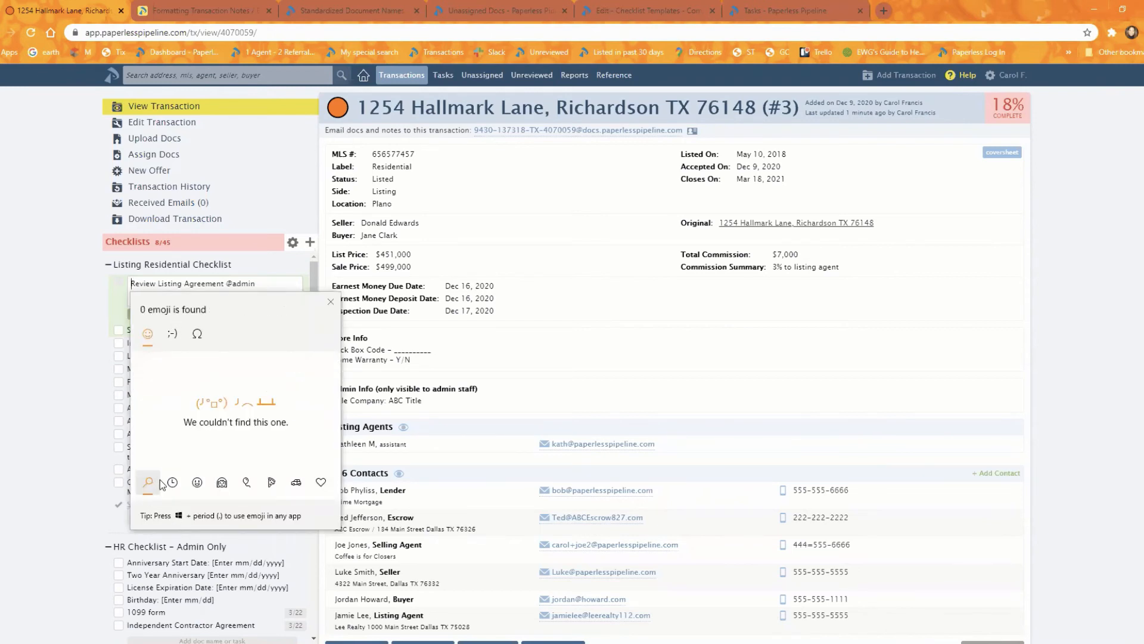
pyautogui.write('flag')
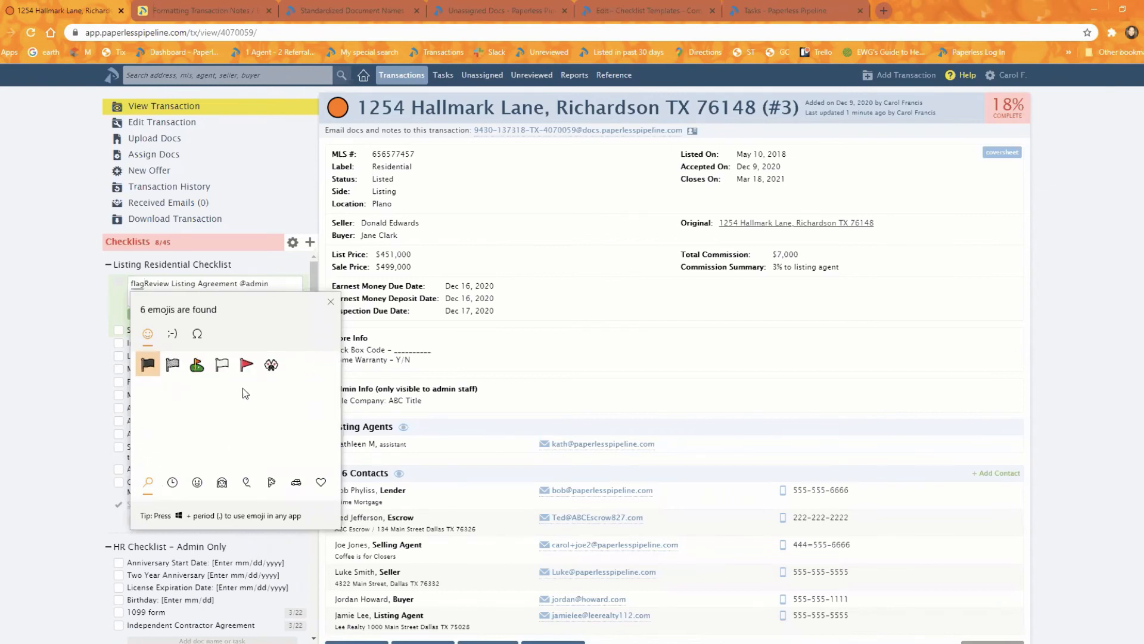
pyautogui.click(246, 364)
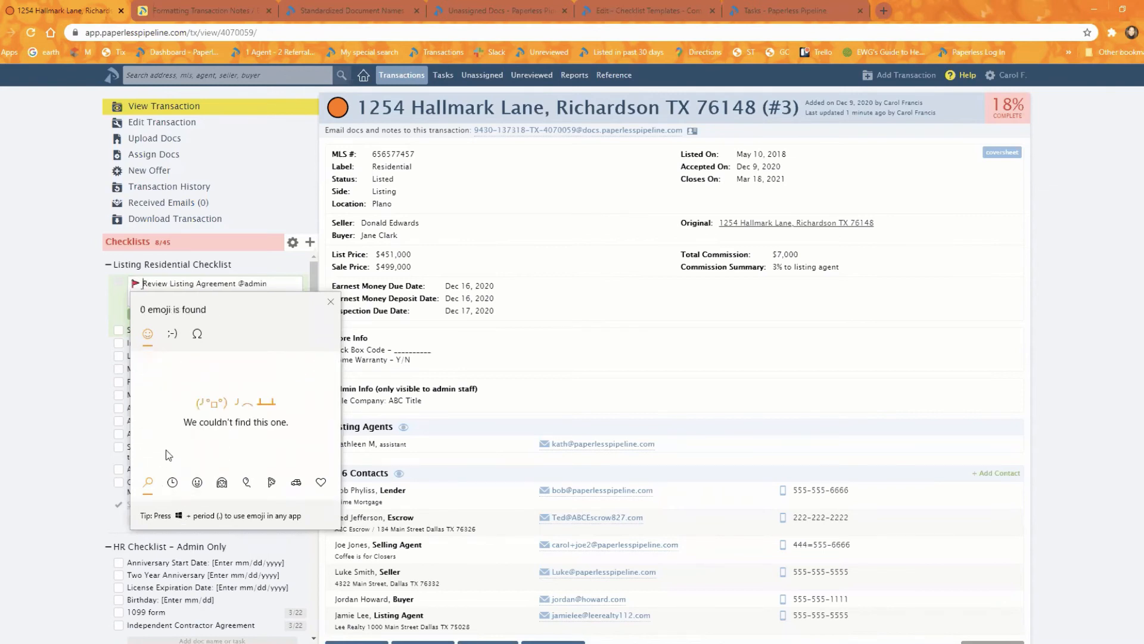
pyautogui.click(330, 302)
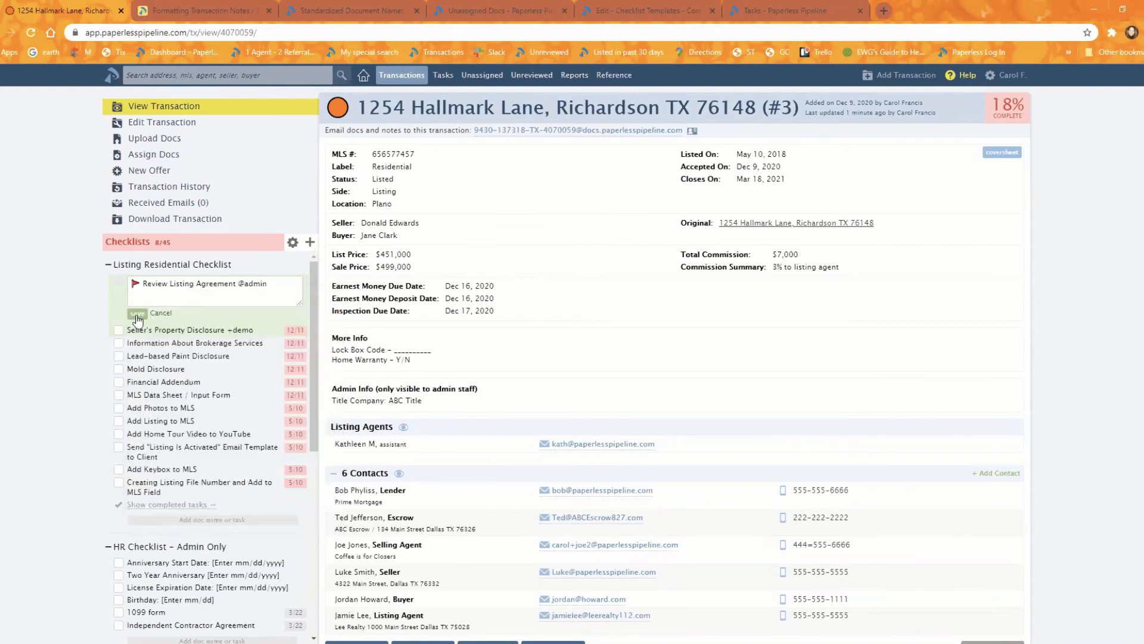
pyautogui.press('Return')
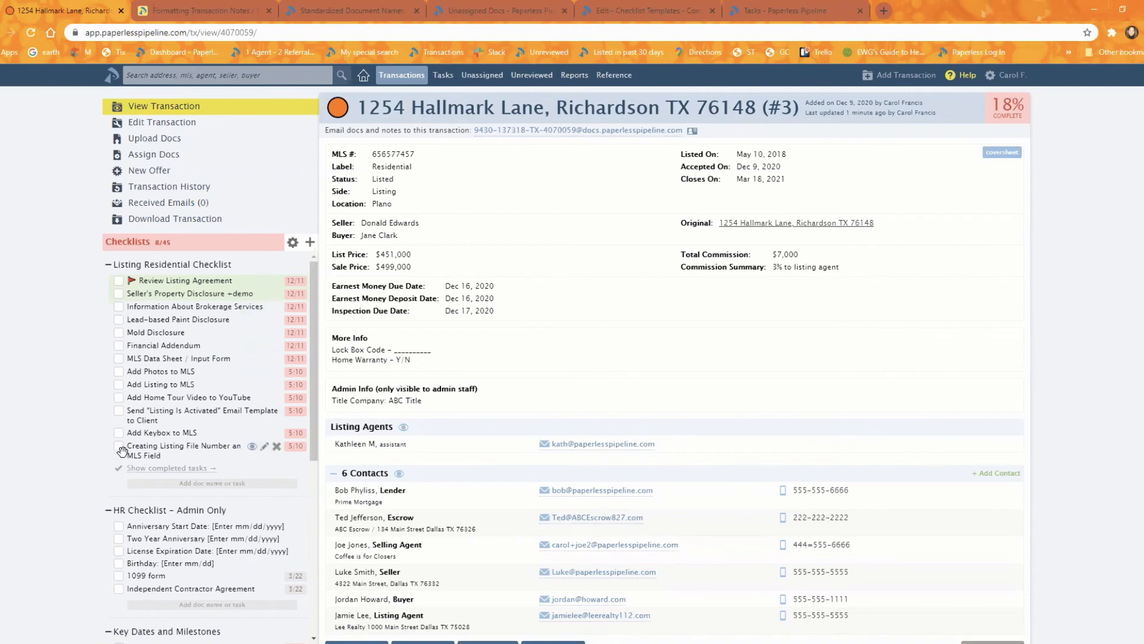
pyautogui.click(131, 280)
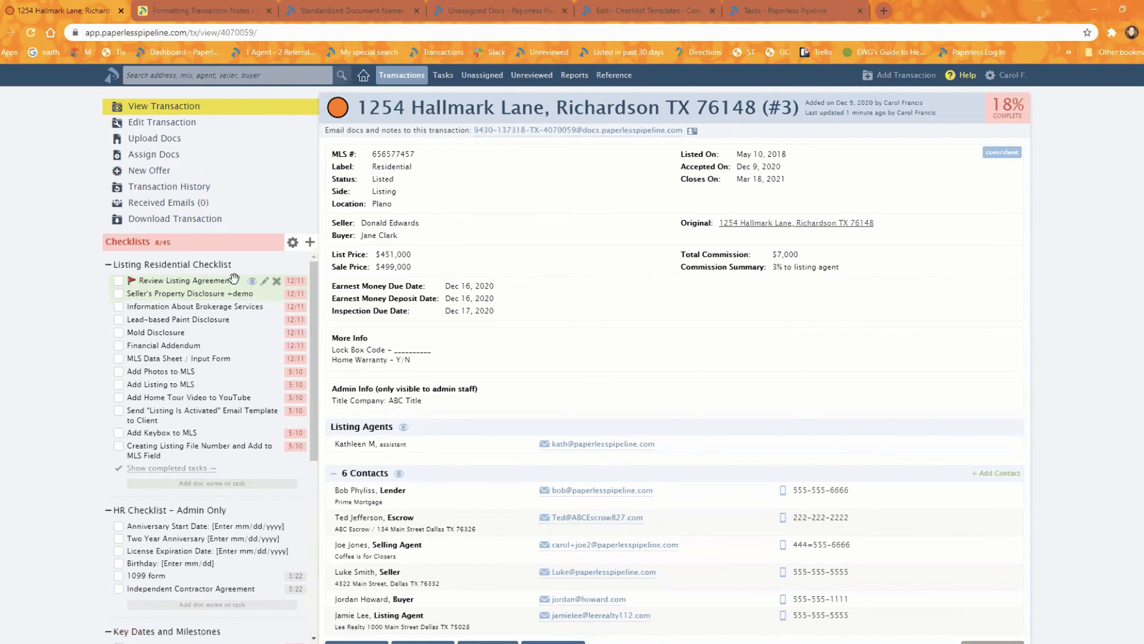
# - Reopen the flagged Review Listing Agreement task for editing and search for a document emoji with "docu" after the flag
pyautogui.click(264, 281)
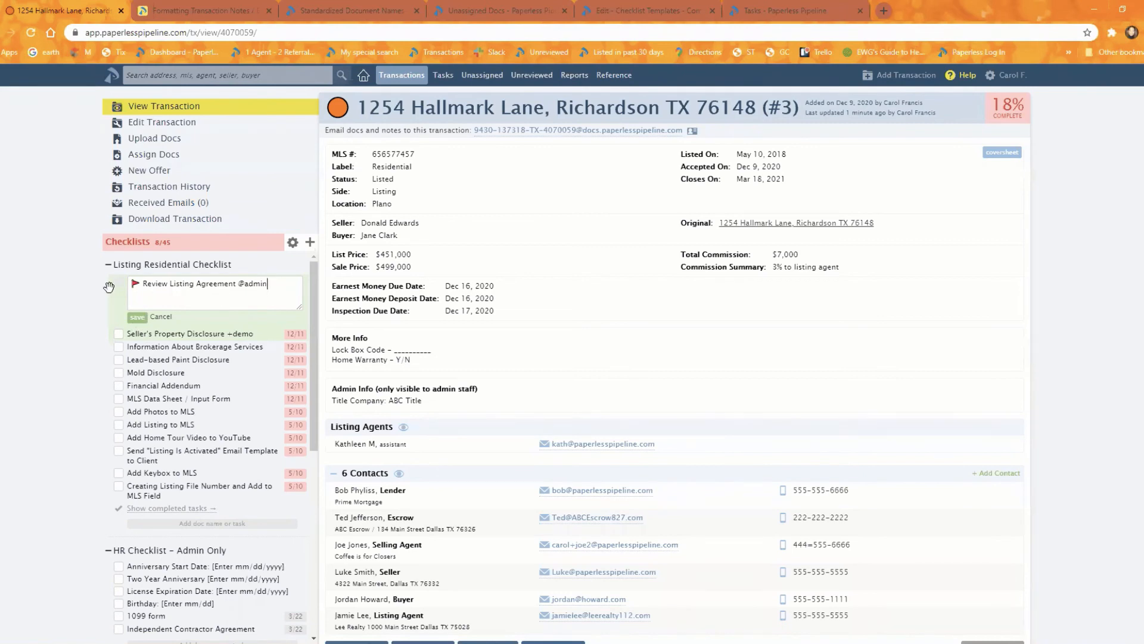
pyautogui.rightClick(144, 285)
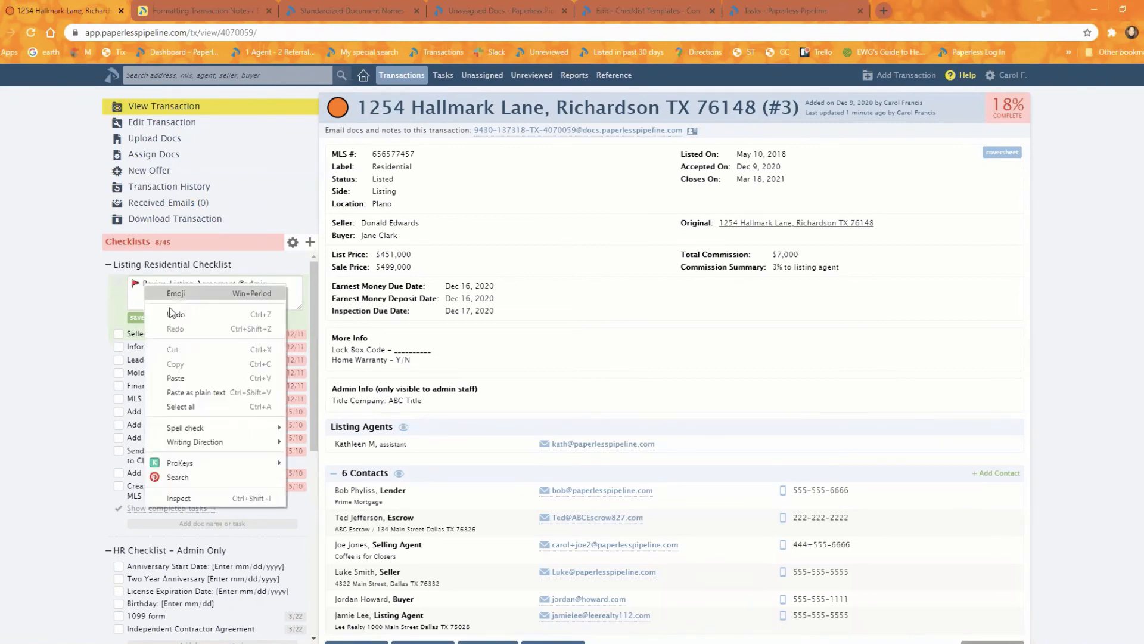
pyautogui.click(191, 295)
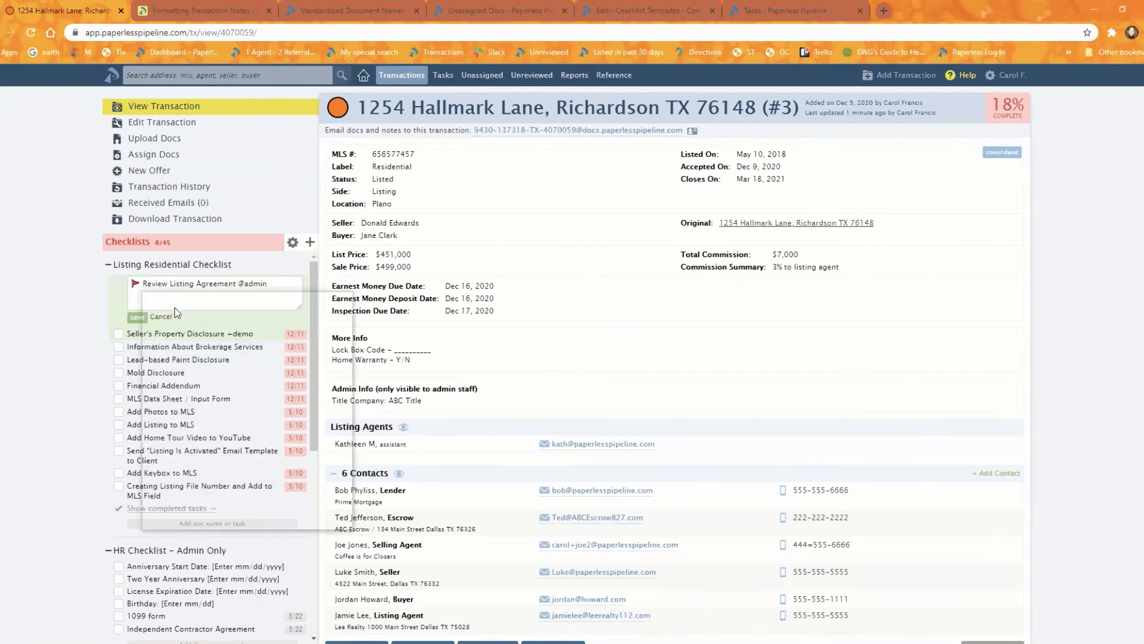
pyautogui.click(159, 481)
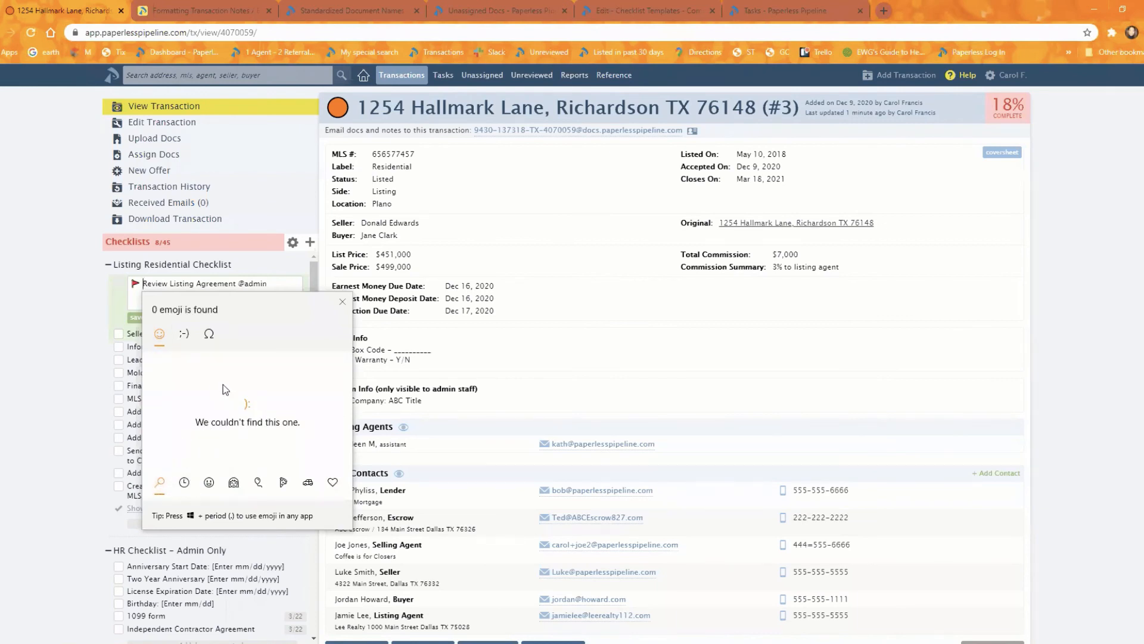
pyautogui.write('d')
pyautogui.write('oc')
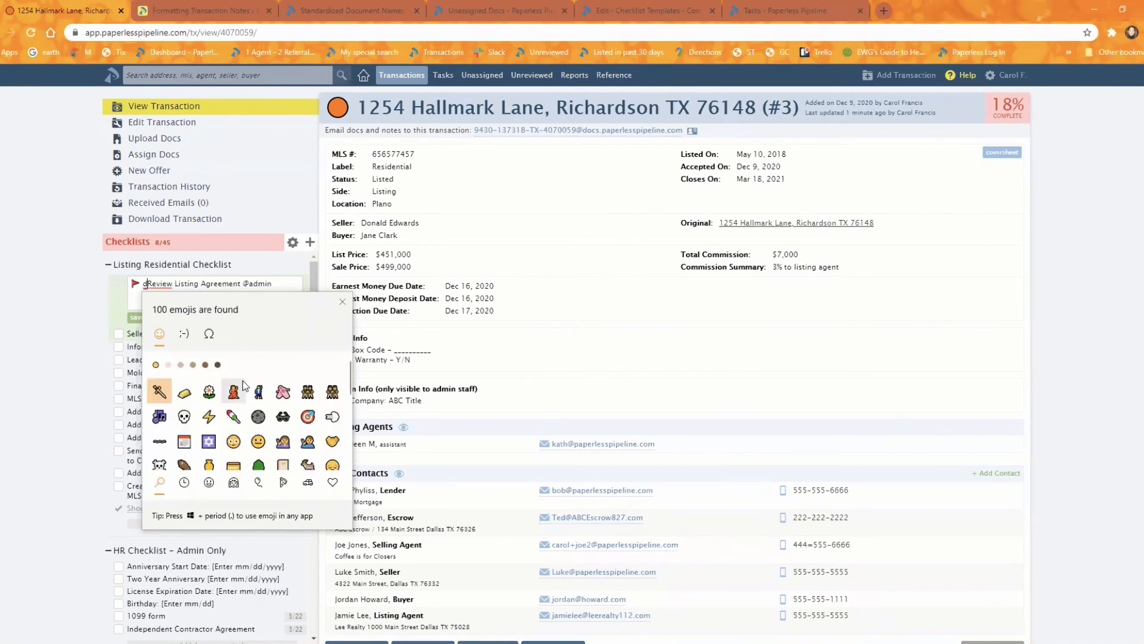
pyautogui.write('u')
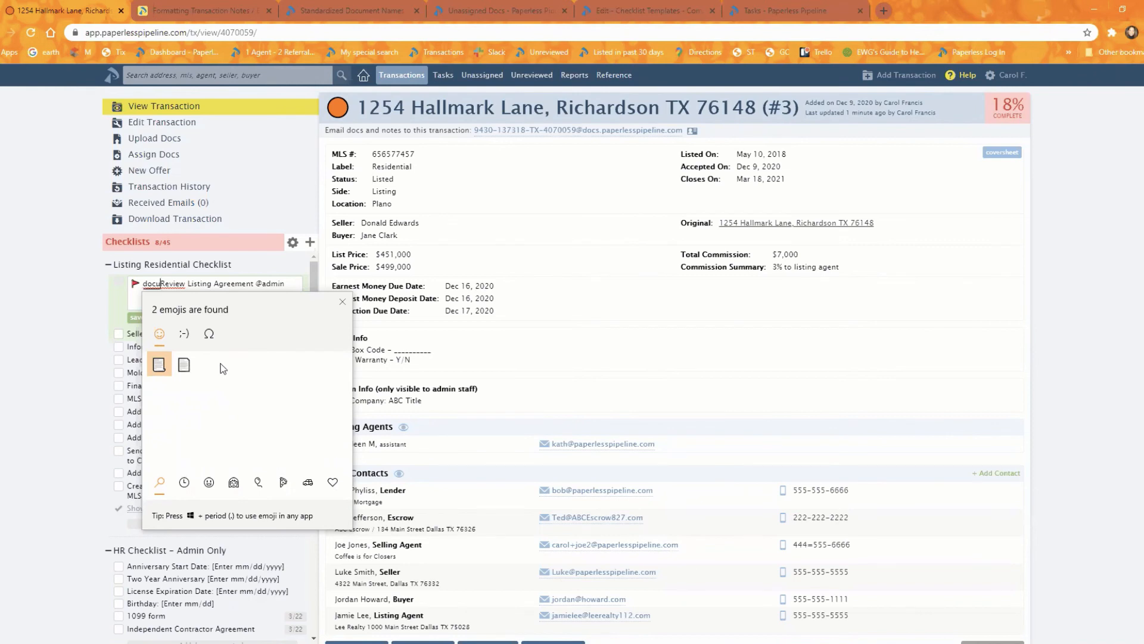
# - Try an envelope emoji, found with "enve", after the red flag in the Review Listing Agreement task, and discard the edit
pyautogui.press('BackSpace')
pyautogui.press('BackSpace')
pyautogui.press('BackSpace')
pyautogui.press('BackSpace')
pyautogui.write('env')
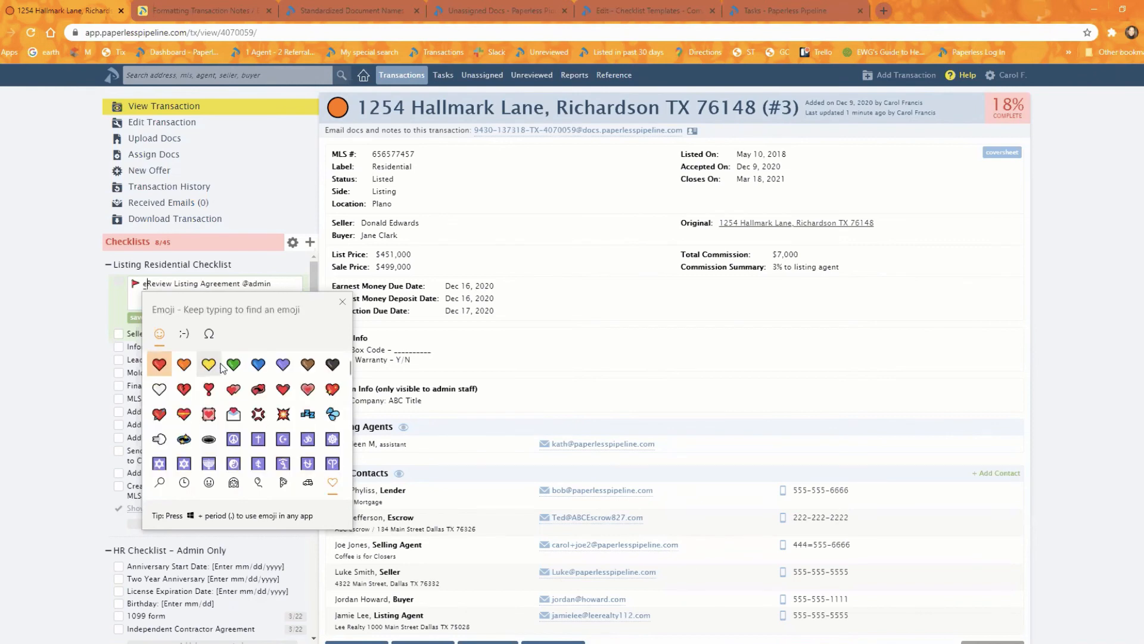
pyautogui.write('e')
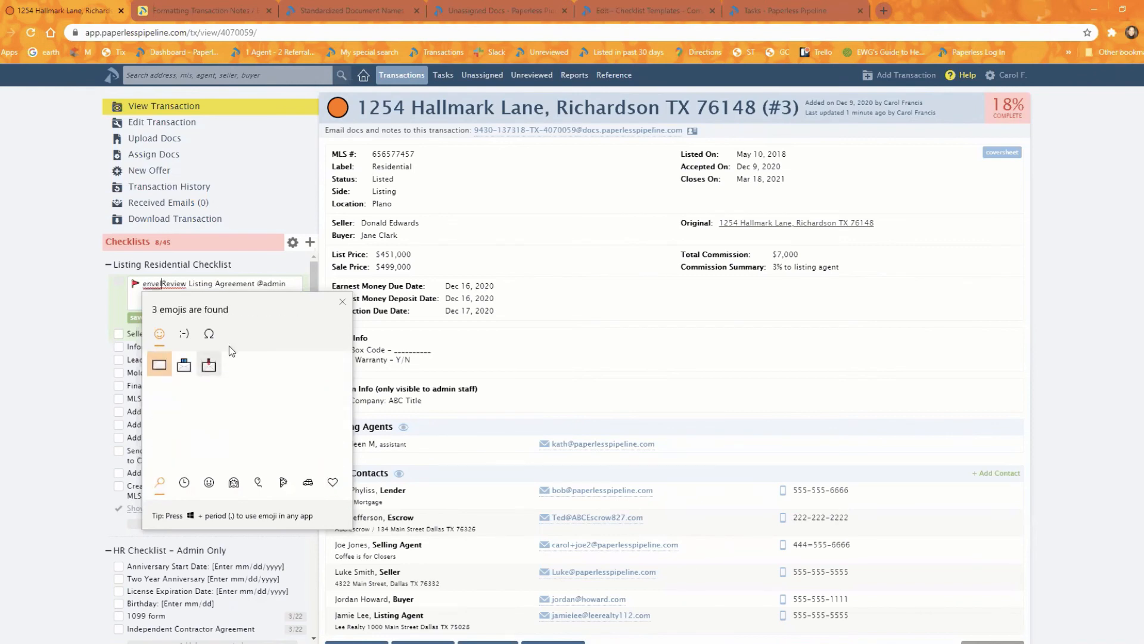
pyautogui.click(160, 364)
pyautogui.click(341, 302)
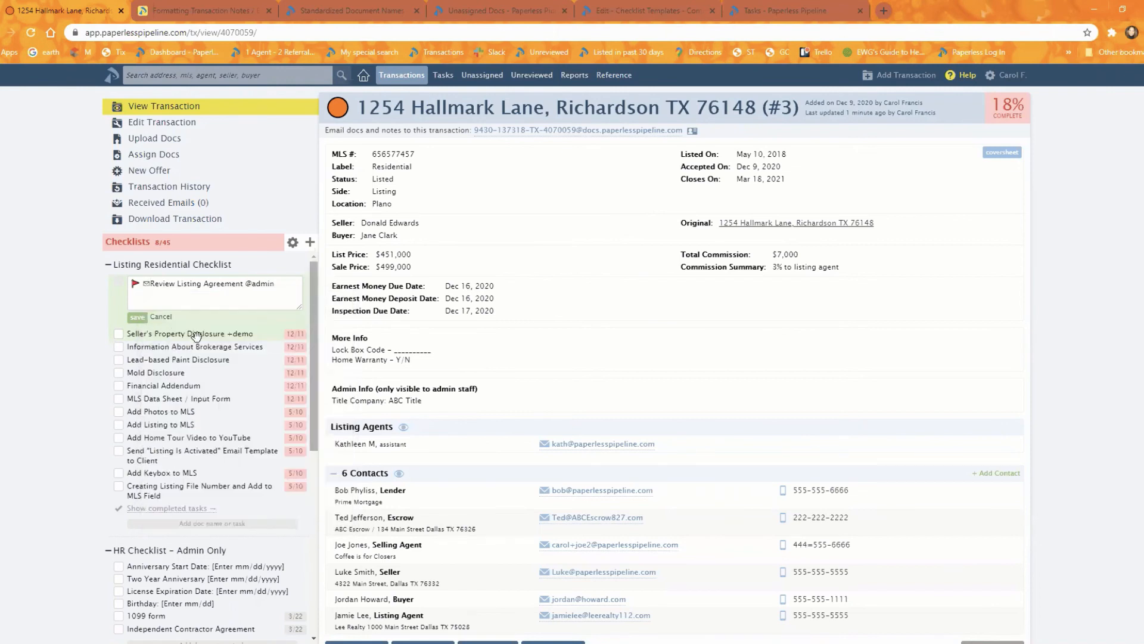
pyautogui.press('BackSpace')
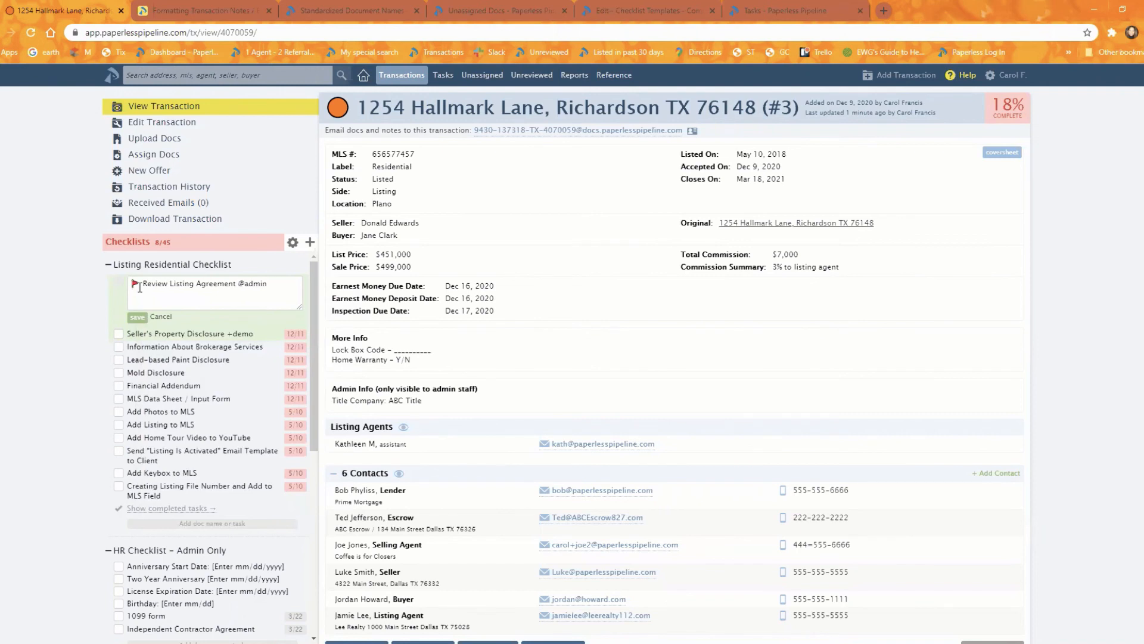
pyautogui.click(162, 318)
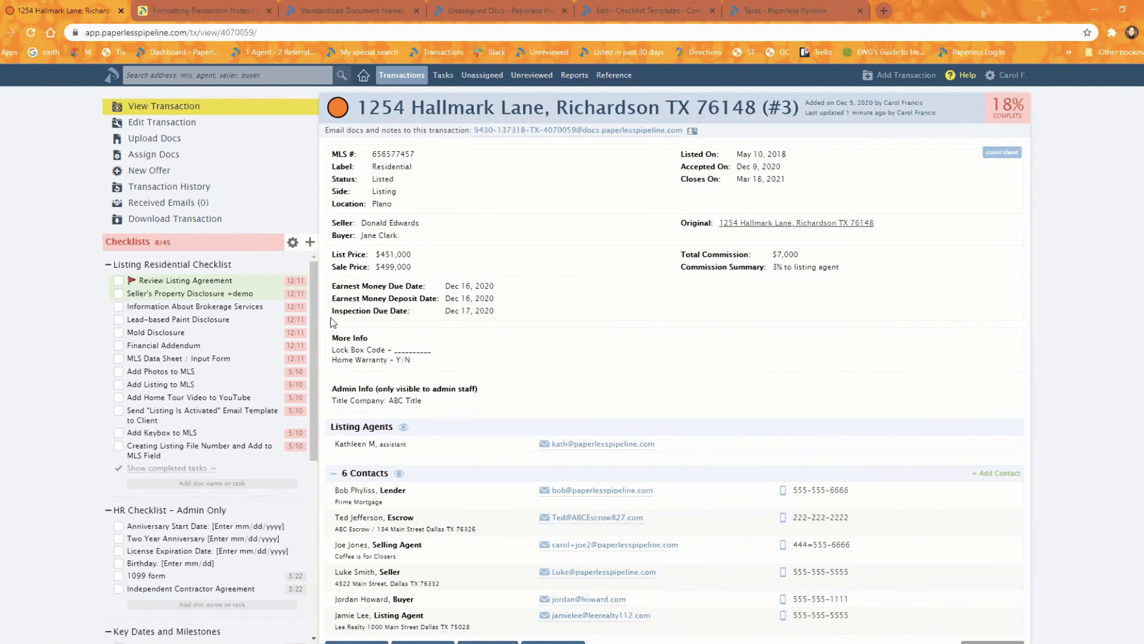
# - Open the Hallmark Lane transaction for editing and place the cursor before Lock Box Code in the More Info text
pyautogui.click(276, 140)
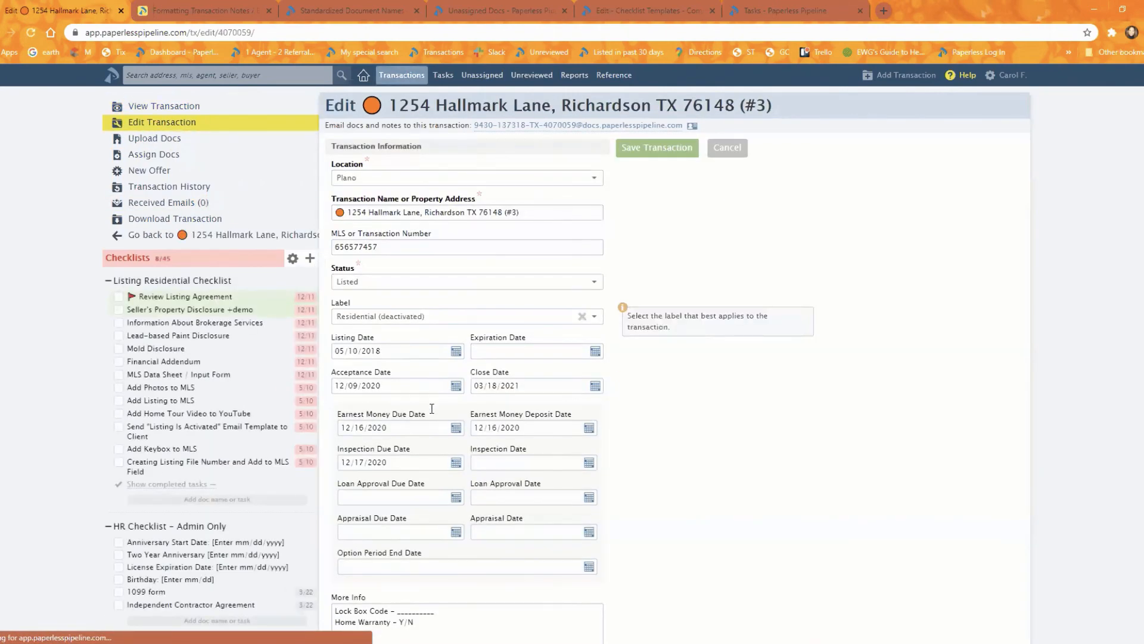
pyautogui.scroll(-4, 432, 408)
pyautogui.click(338, 363)
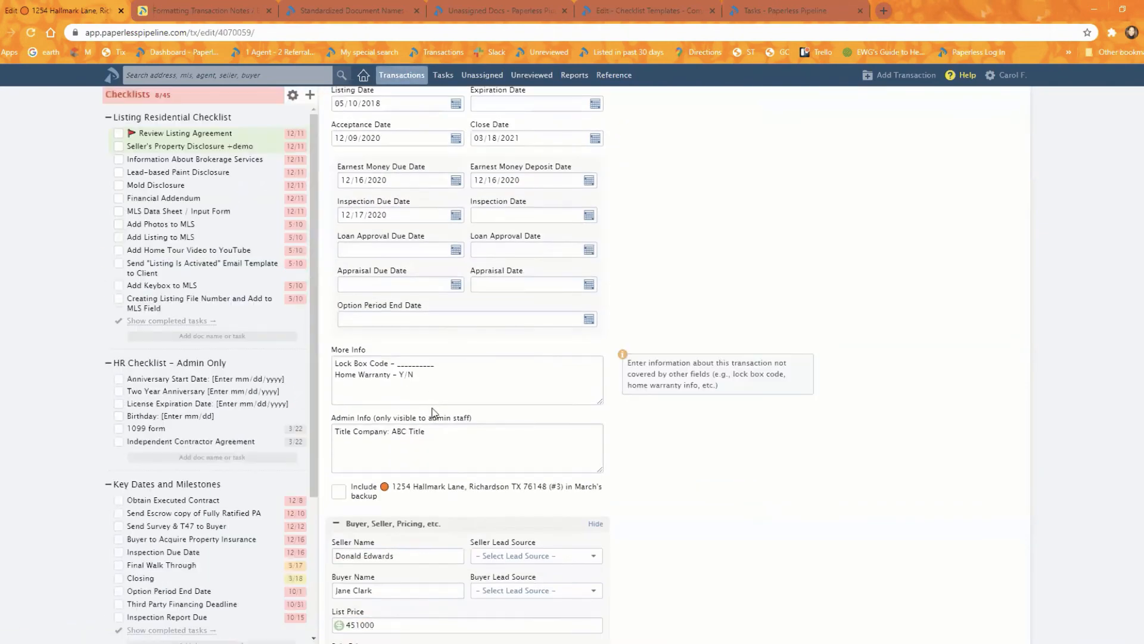
pyautogui.click(335, 362)
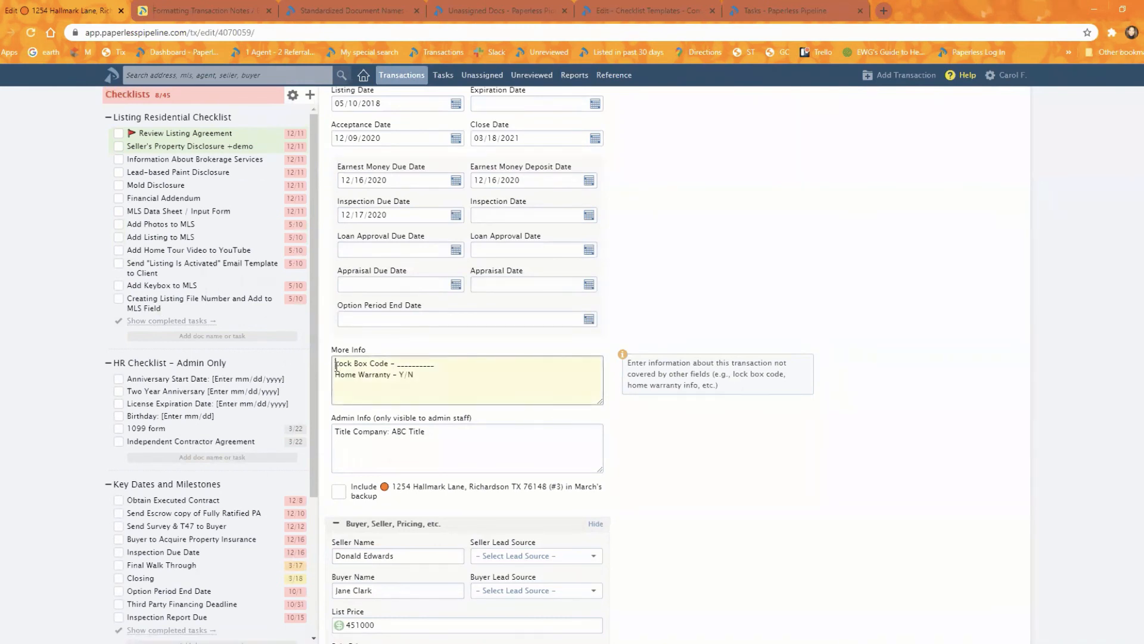
# - Try a purple square, a white square button and two clock emojis before Lock Box Code in More Info, and remove them
pyautogui.rightClick(335, 363)
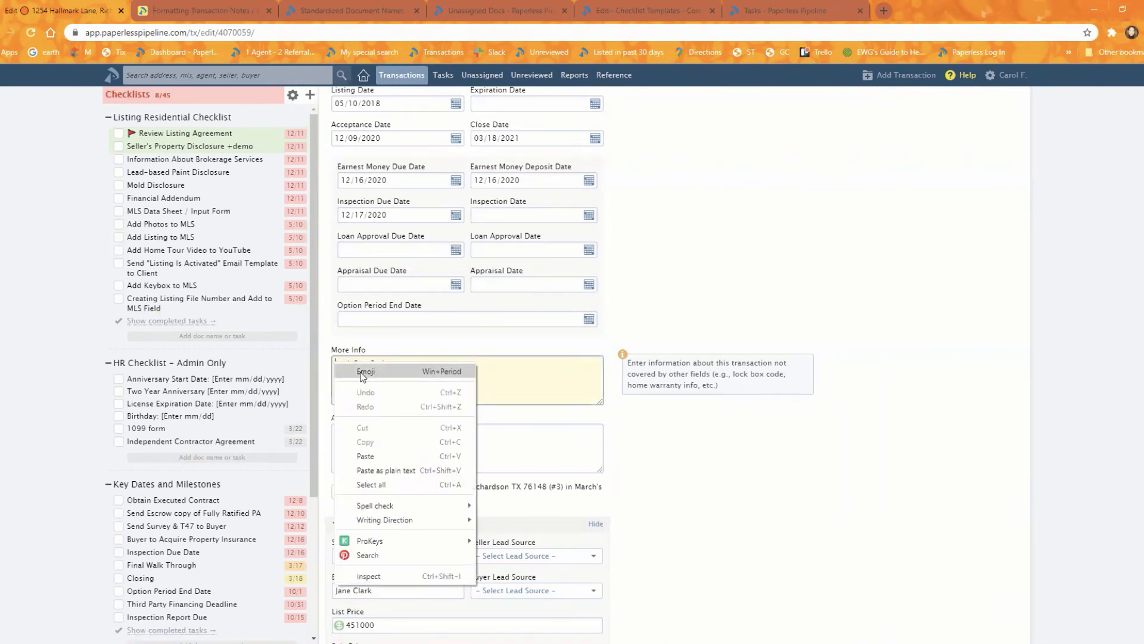
pyautogui.click(361, 375)
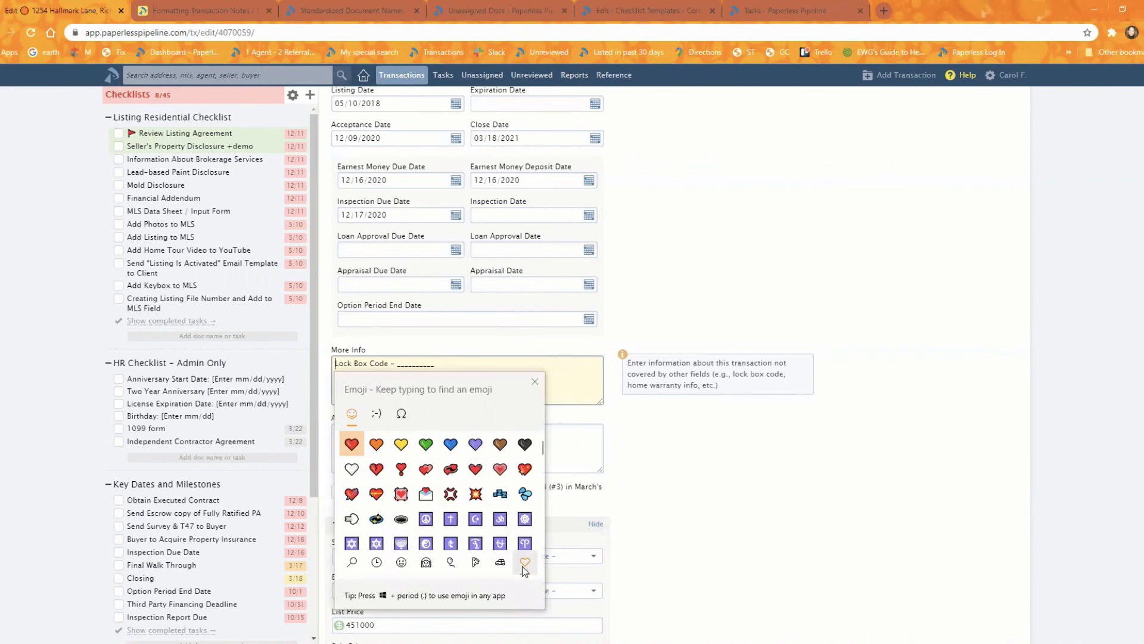
pyautogui.scroll(-10, 444, 472)
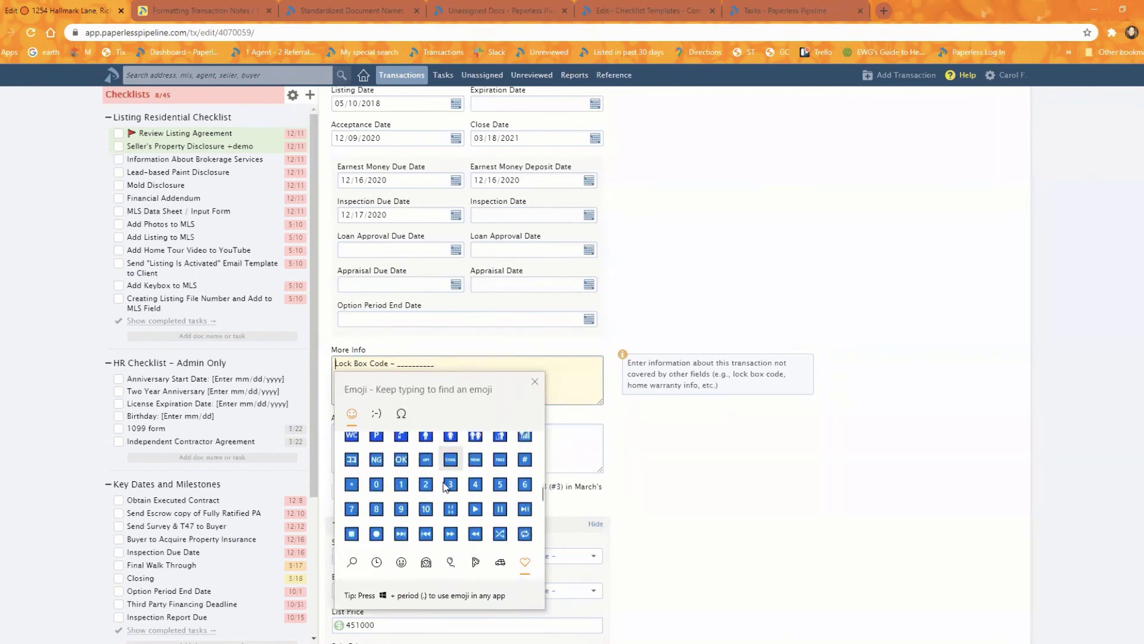
pyautogui.scroll(-5, 447, 486)
pyautogui.click(500, 496)
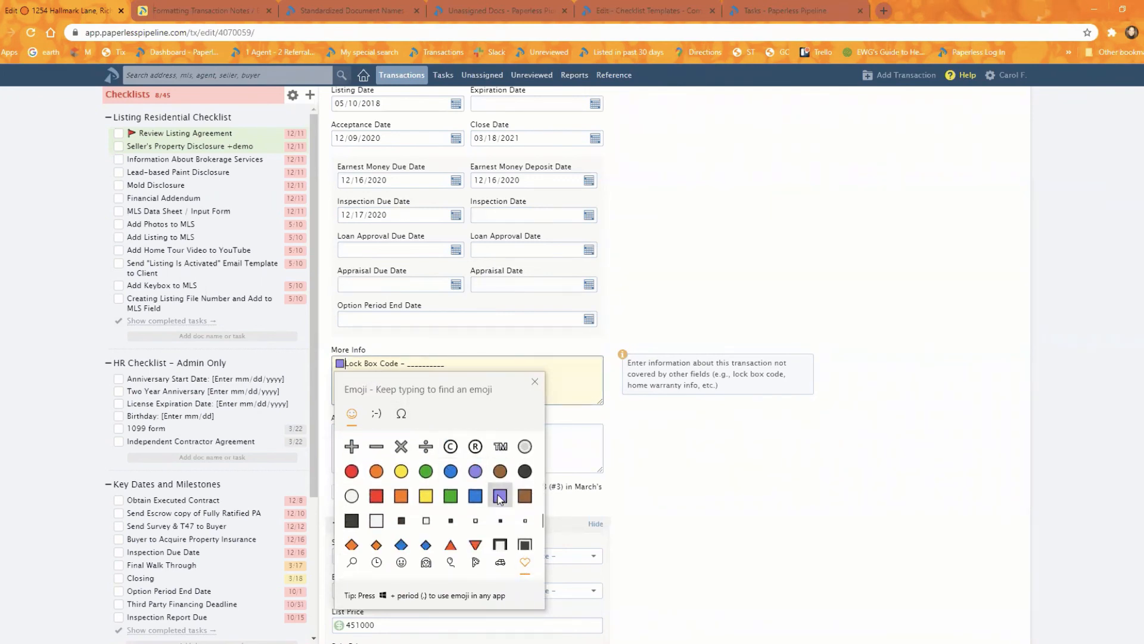
pyautogui.click(525, 544)
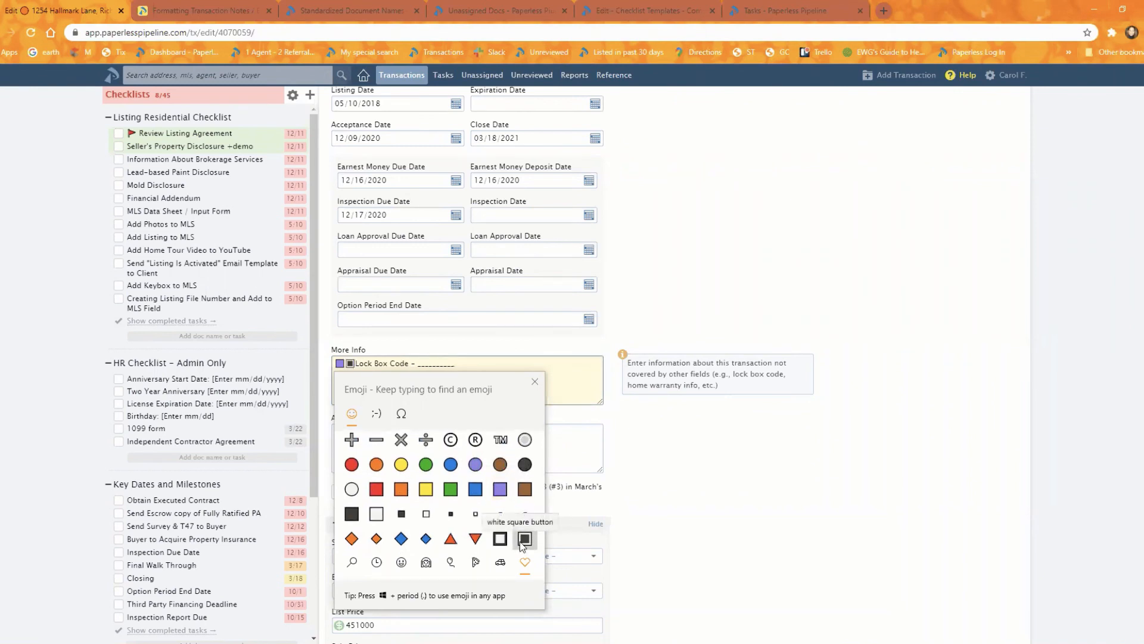
pyautogui.scroll(-2, 455, 519)
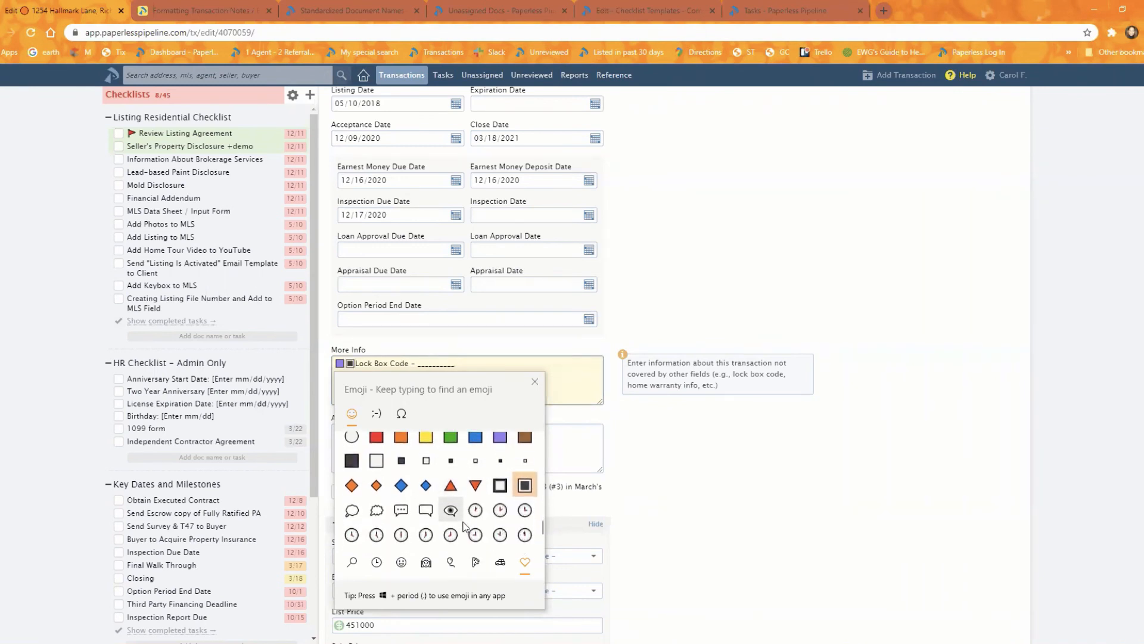
pyautogui.click(451, 534)
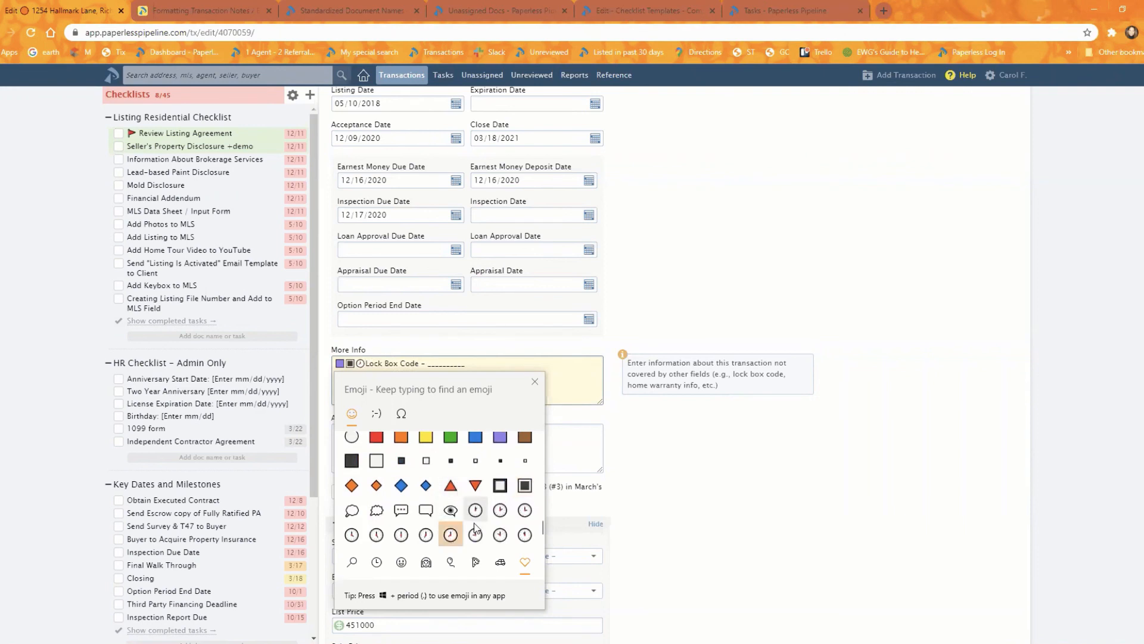
pyautogui.click(475, 534)
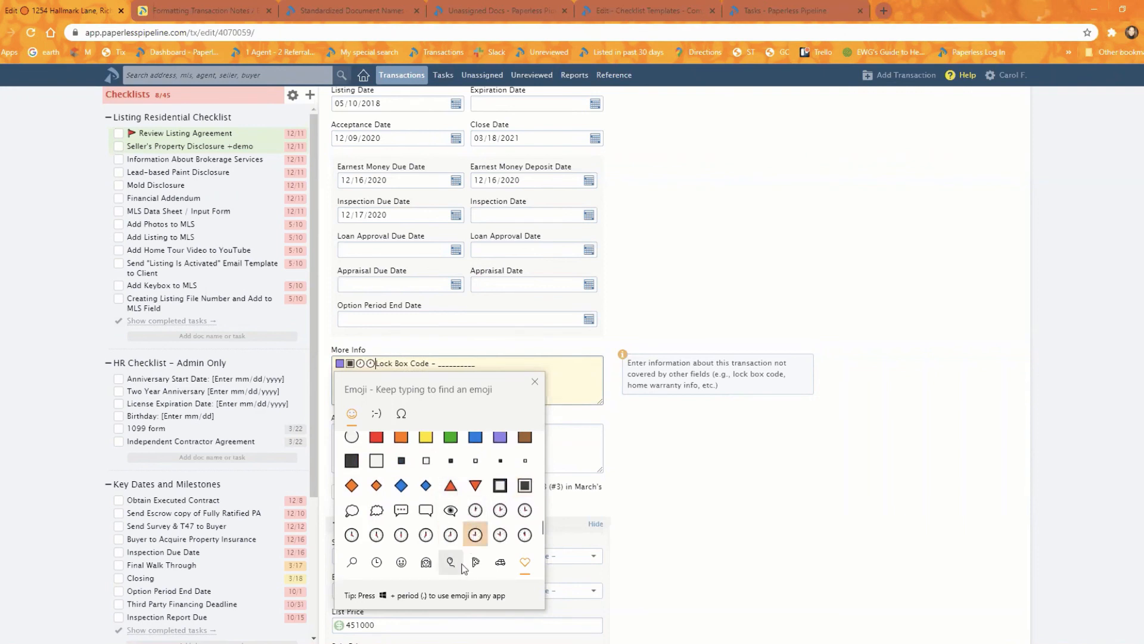
pyautogui.click(534, 382)
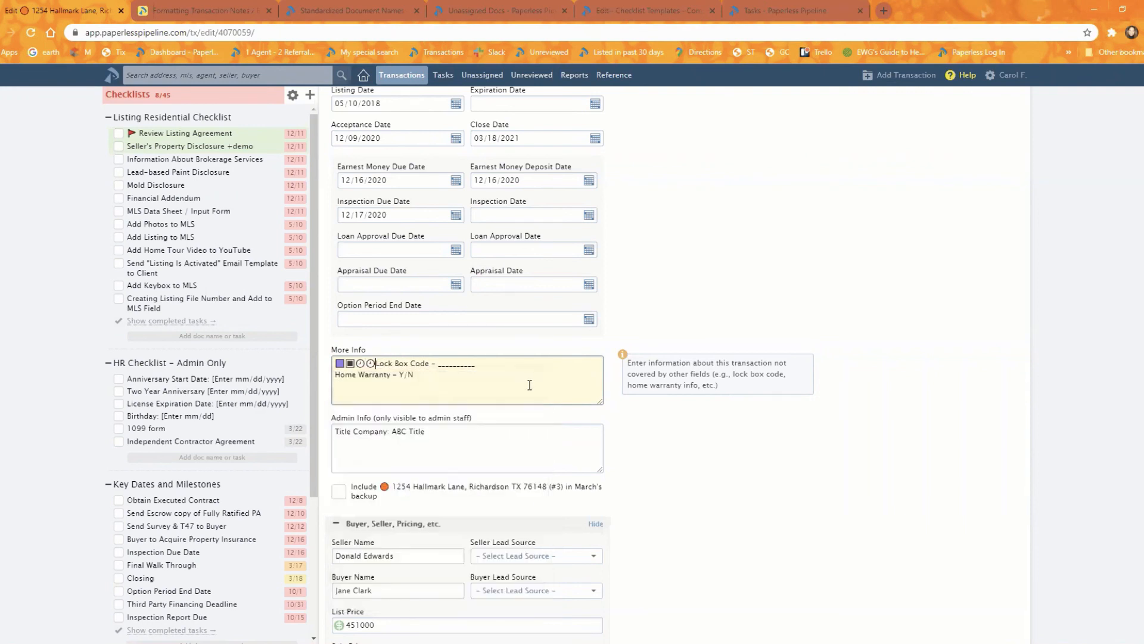
pyautogui.moveTo(377, 368); pyautogui.dragTo(309, 353)
pyautogui.press('BackSpace')
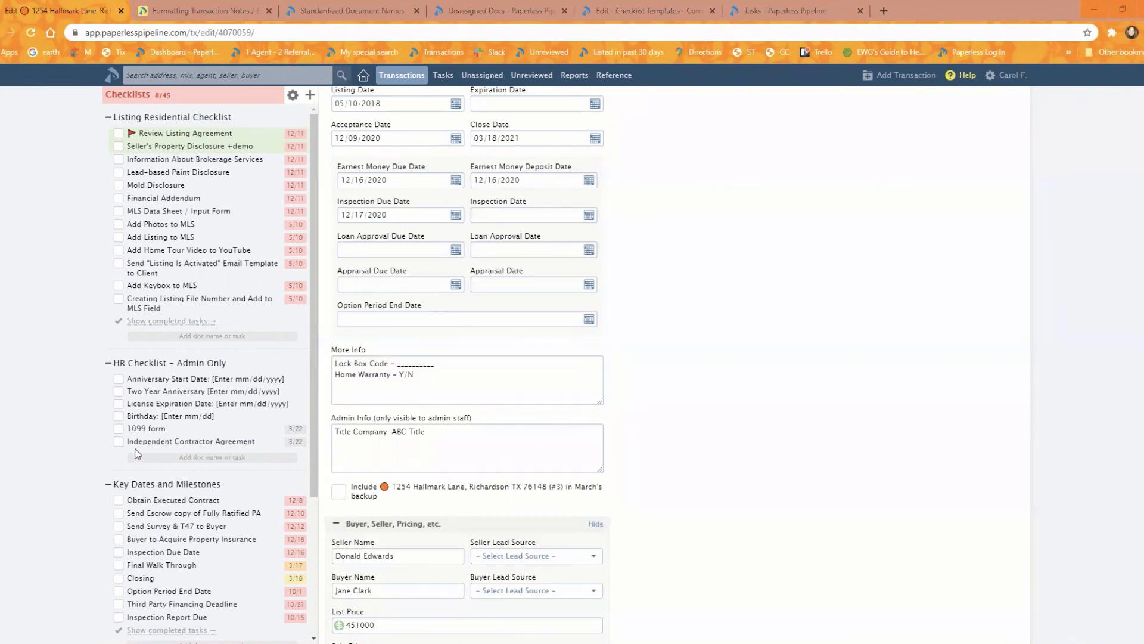
# - Replace the whole More Info text with the copied emoji-marked lines "Buyer- Y or N" and "Seller- Y or N"
pyautogui.click(454, 379)
pyautogui.hotkey('ctrl', 'a')
pyautogui.write('Buyer- Y or N Seller- Y or N')
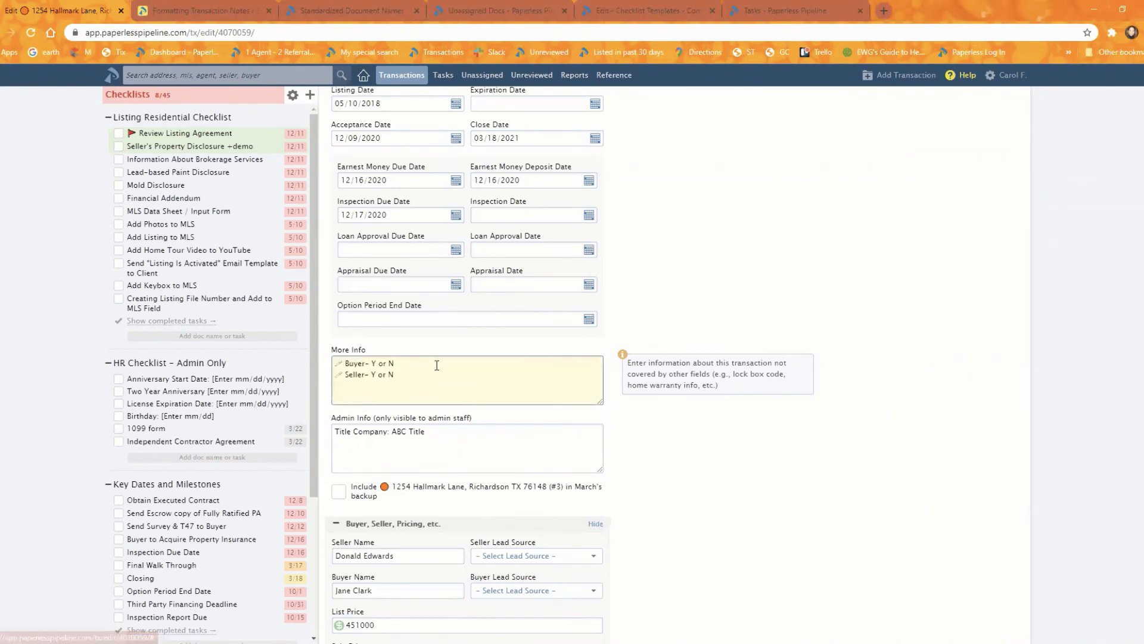
# - Remove the "- Y or N" endings in More Info, leaving only Buyer and Seller after their emojis
pyautogui.moveTo(396, 374); pyautogui.dragTo(377, 374)
pyautogui.press('BackSpace')
pyautogui.press('BackSpace')
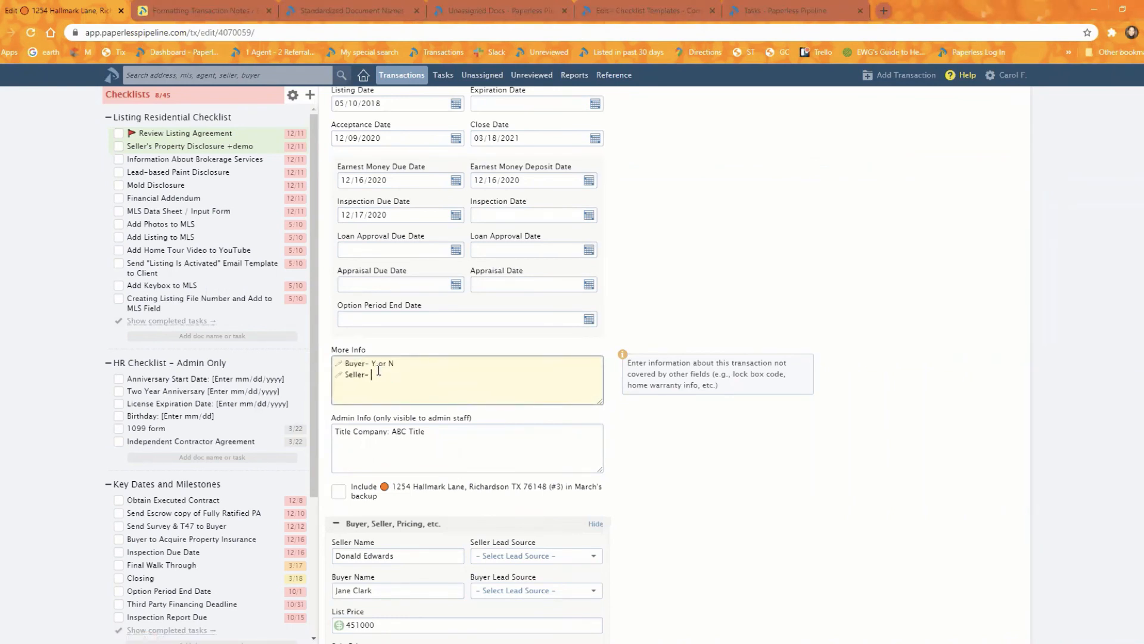
pyautogui.moveTo(406, 363); pyautogui.dragTo(367, 364)
pyautogui.press('BackSpace')
pyautogui.rightClick(495, 387)
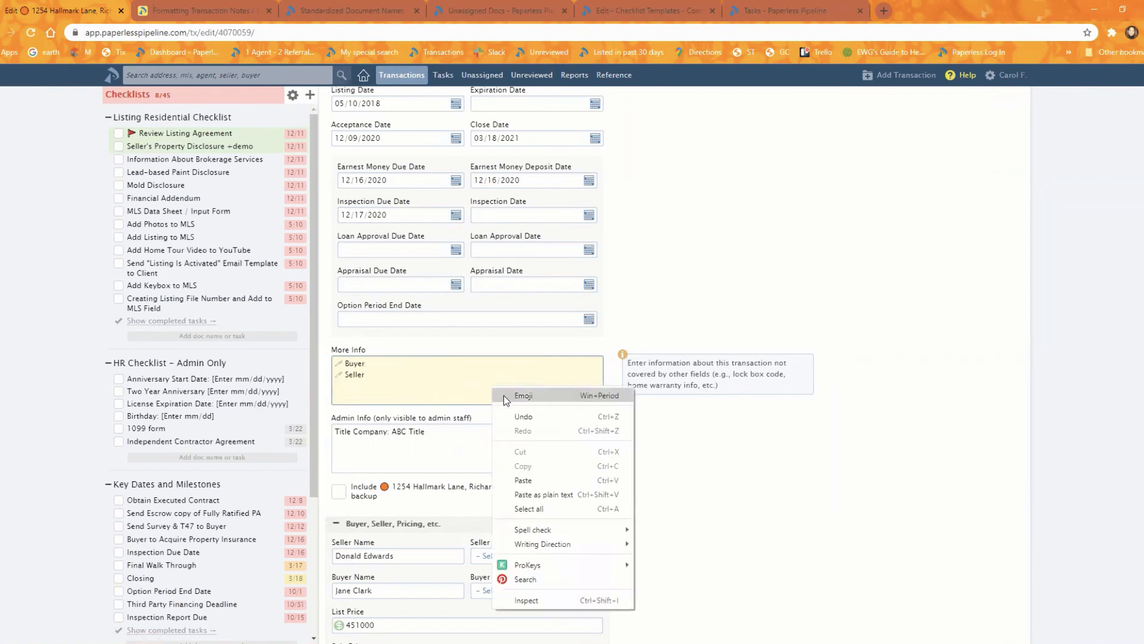
pyautogui.click(505, 395)
pyautogui.scroll(-10, 464, 473)
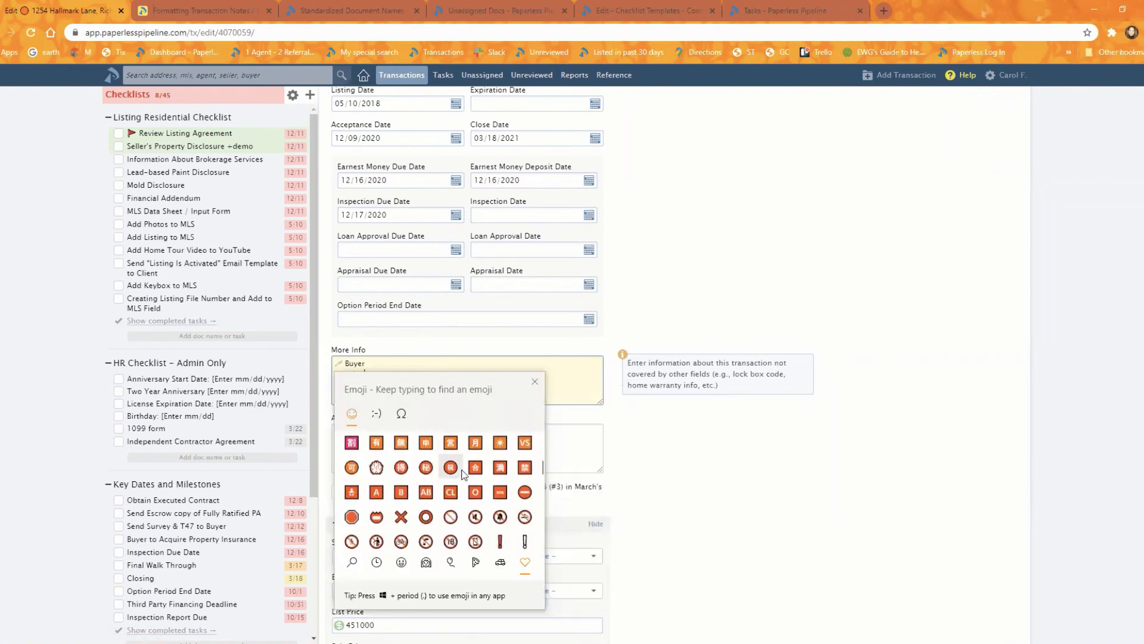
pyautogui.scroll(5, 464, 472)
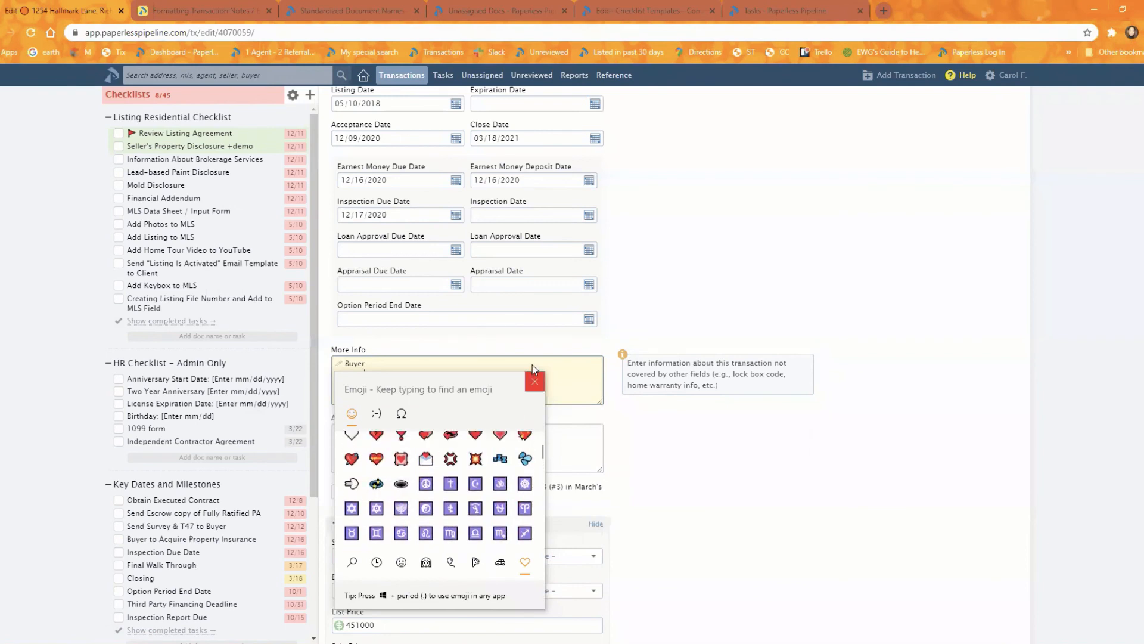
pyautogui.click(535, 381)
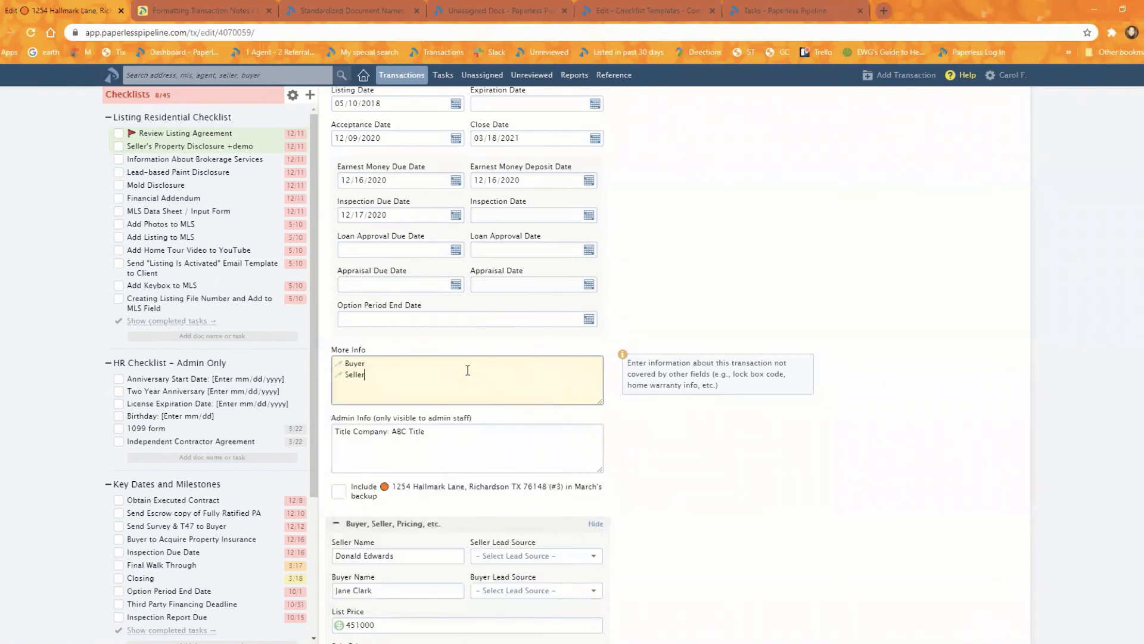